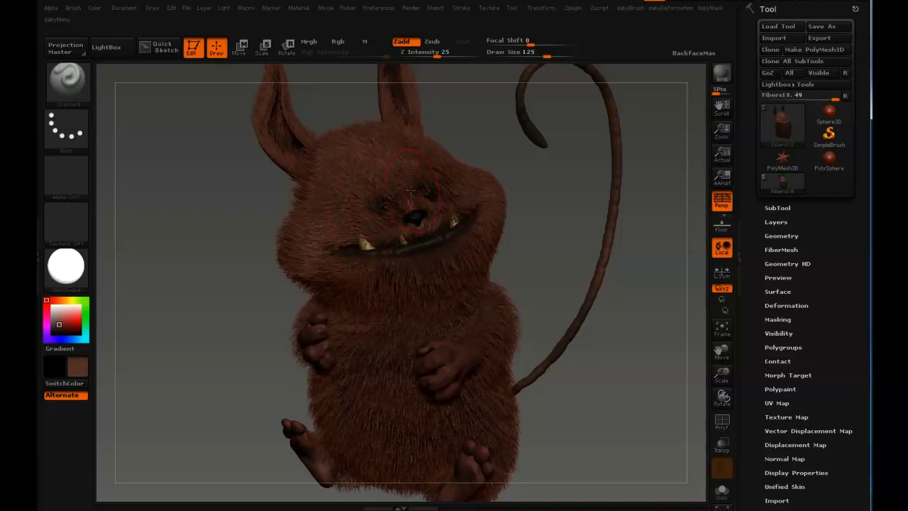
- Orbit and zoom onto the creature's face, then switch to the SelectRect brush
left_click_drag(466, 208, 439, 212)
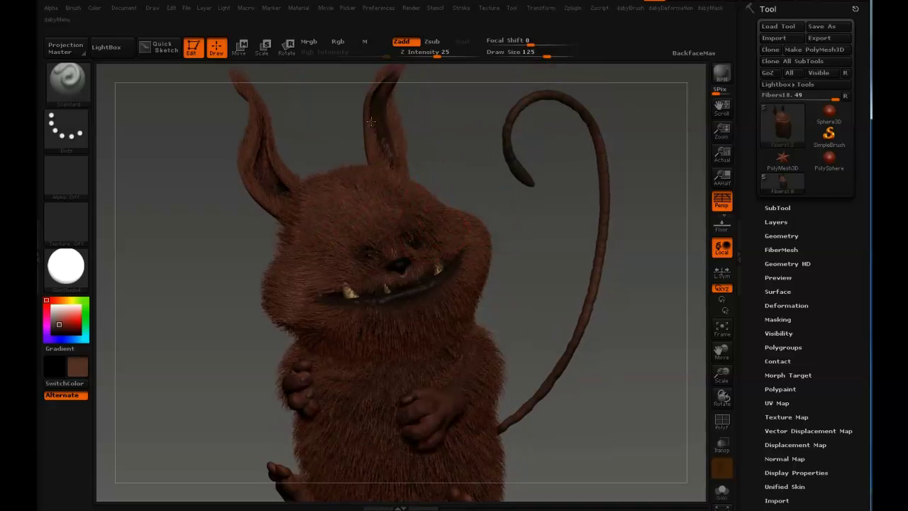
left_click_drag(383, 240, 391, 234)
key("ctrl+shift")
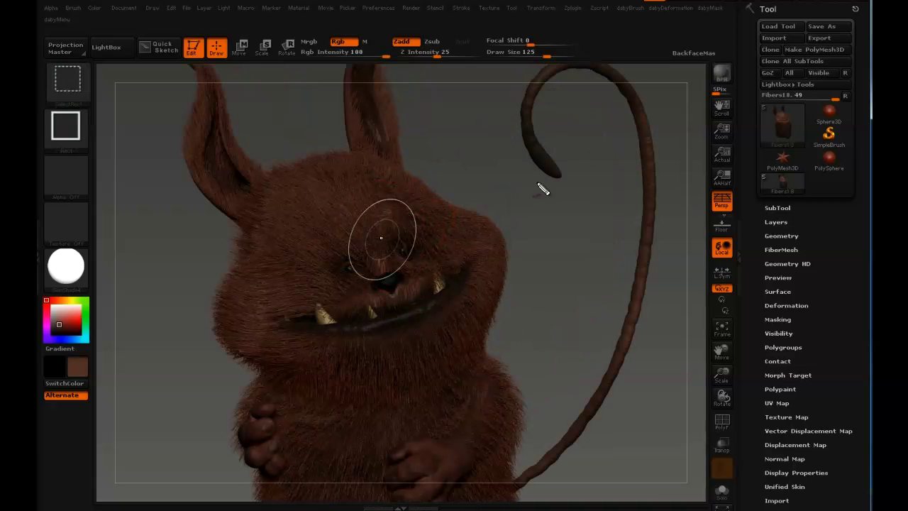
key("ctrl+shift")
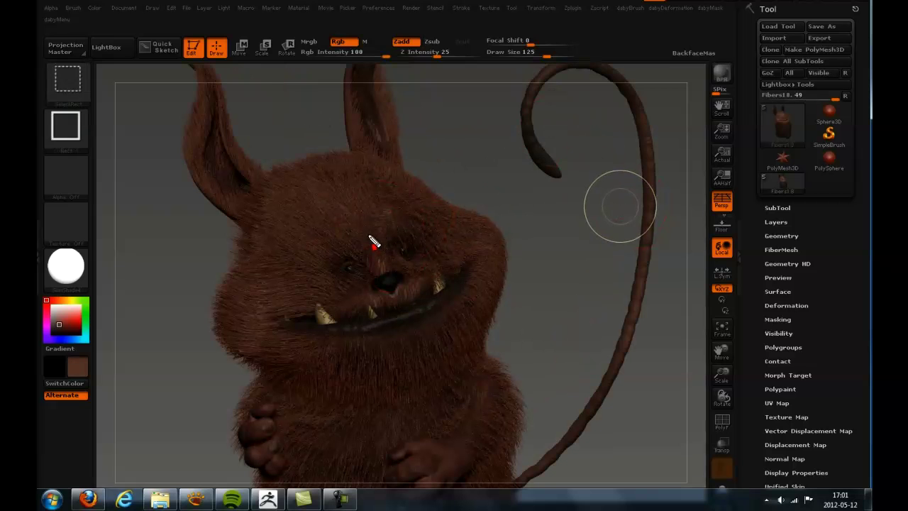
left_click_drag(375, 244, 339, 178)
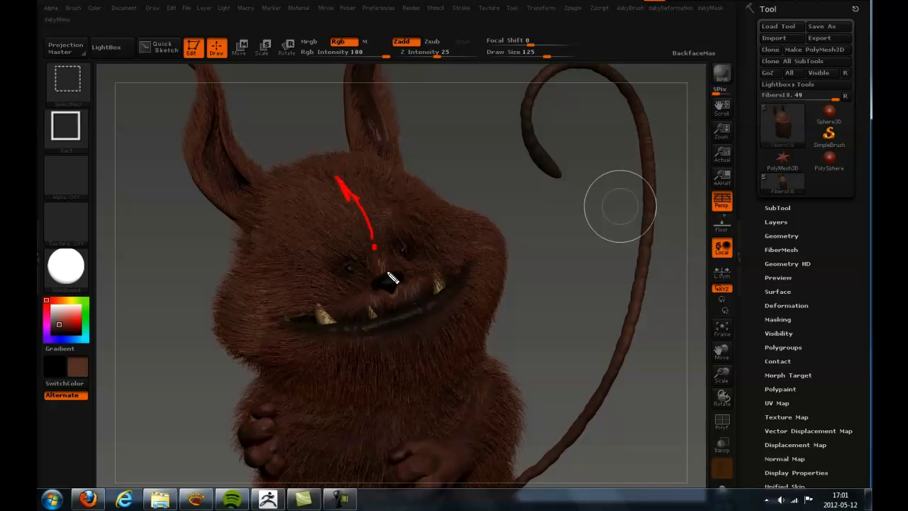
mouse_move(378, 259)
left_mouse_down()
mouse_move(392, 275)
mouse_move(403, 261)
mouse_move(358, 307)
mouse_move(344, 309)
left_mouse_up()
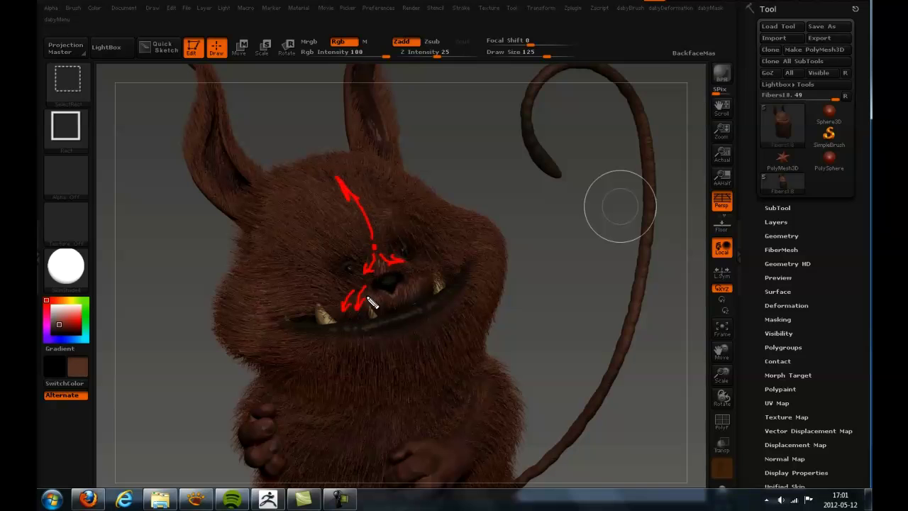
mouse_move(343, 233)
left_mouse_down()
mouse_move(347, 251)
mouse_move(319, 245)
mouse_move(304, 255)
mouse_move(308, 288)
left_mouse_up()
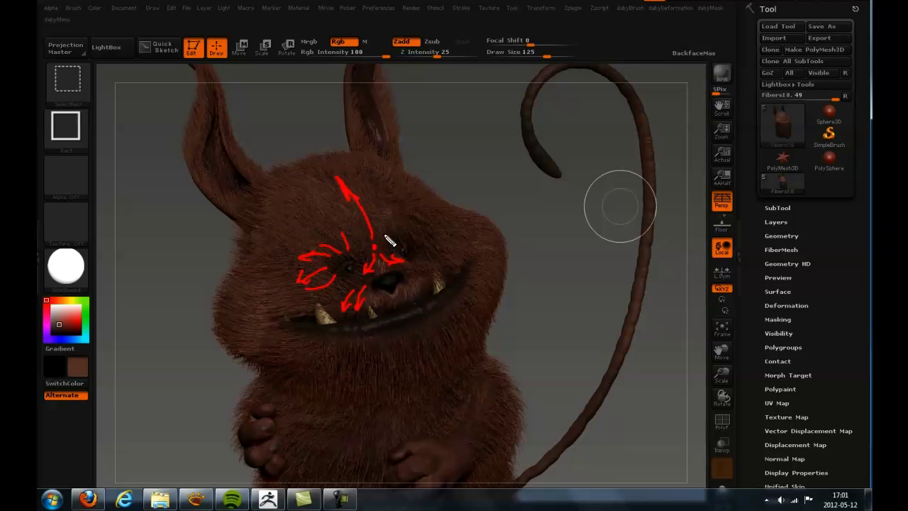
mouse_move(385, 233)
left_mouse_down()
mouse_move(390, 190)
mouse_move(401, 210)
left_mouse_up()
mouse_move(239, 202)
left_mouse_down()
mouse_move(218, 189)
mouse_move(205, 108)
left_mouse_up()
left_click_drag(198, 133, 215, 132)
mouse_move(371, 139)
left_mouse_down()
mouse_move(357, 88)
mouse_move(385, 121)
left_mouse_up()
mouse_move(489, 374)
left_mouse_down()
mouse_move(472, 430)
mouse_move(459, 438)
left_mouse_up()
left_click_drag(460, 438, 493, 428)
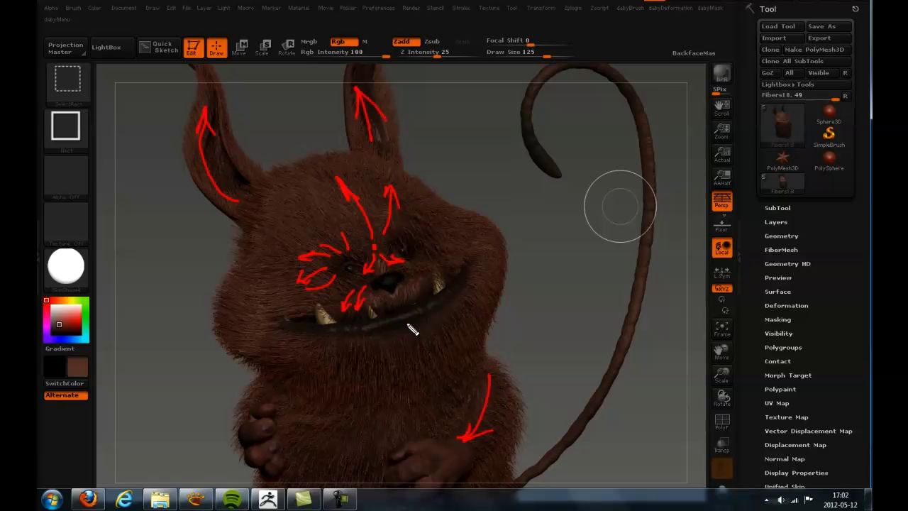
mouse_move(332, 417)
left_mouse_down()
mouse_move(313, 478)
mouse_move(320, 452)
left_mouse_up()
left_click_drag(366, 419, 358, 470)
left_click_drag(351, 446, 376, 438)
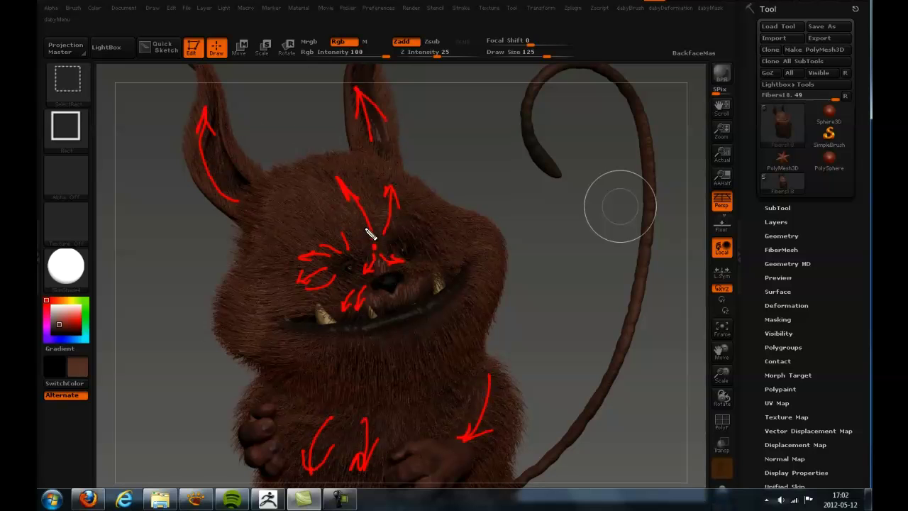
key("F10")
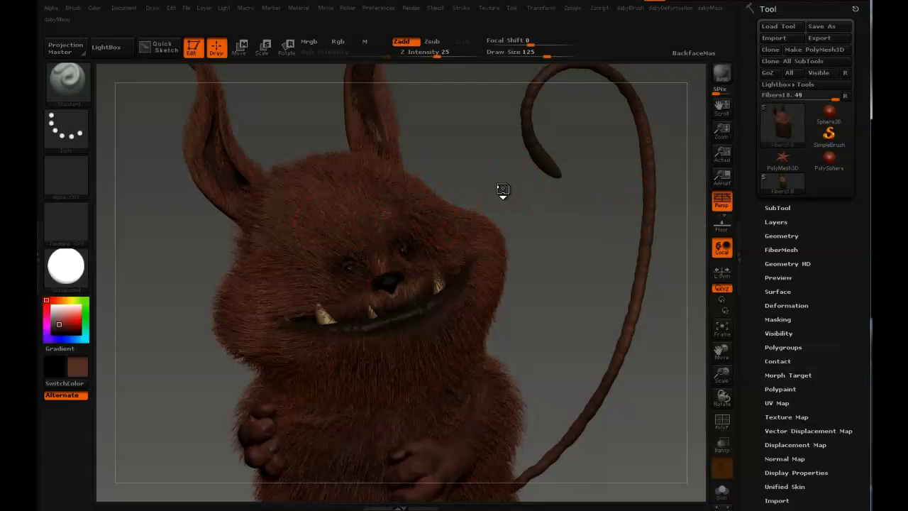
- Choose the GroomHairLong brush from the library and raise its Draw Size to 157
left_click_drag(486, 165, 467, 186)
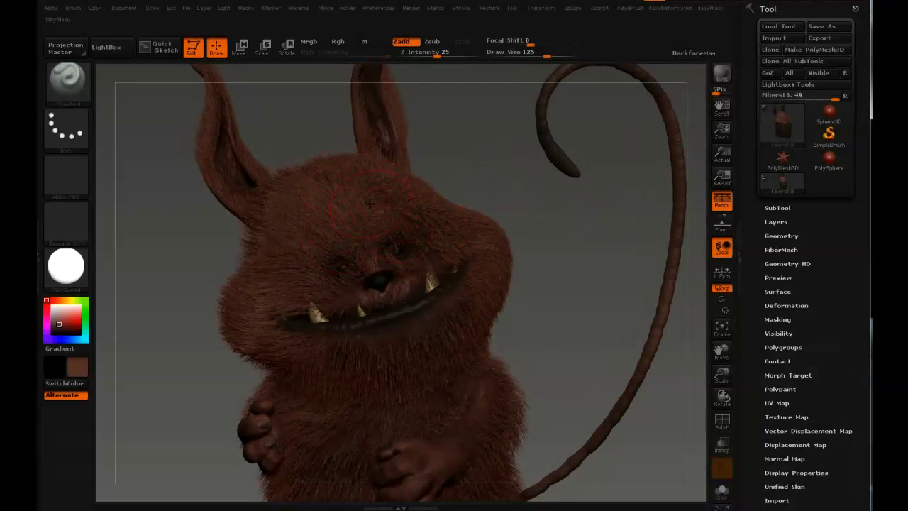
key("b")
key("b")
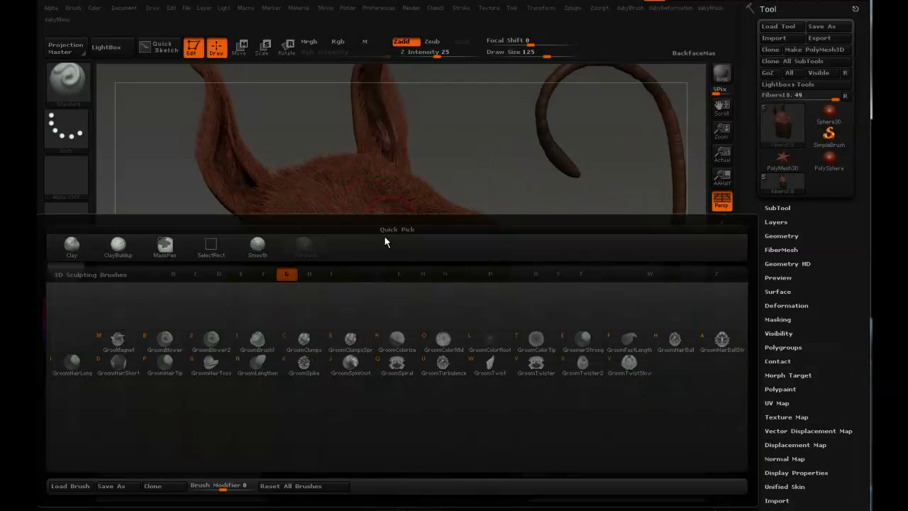
left_click(75, 361)
key("b")
key("s")
mouse_move(369, 215)
left_mouse_down()
mouse_move(383, 195)
mouse_move(395, 198)
left_mouse_up()
- Invert the mask so the body is masked and the head and ears stay free
left_click(496, 223, "ctrl")
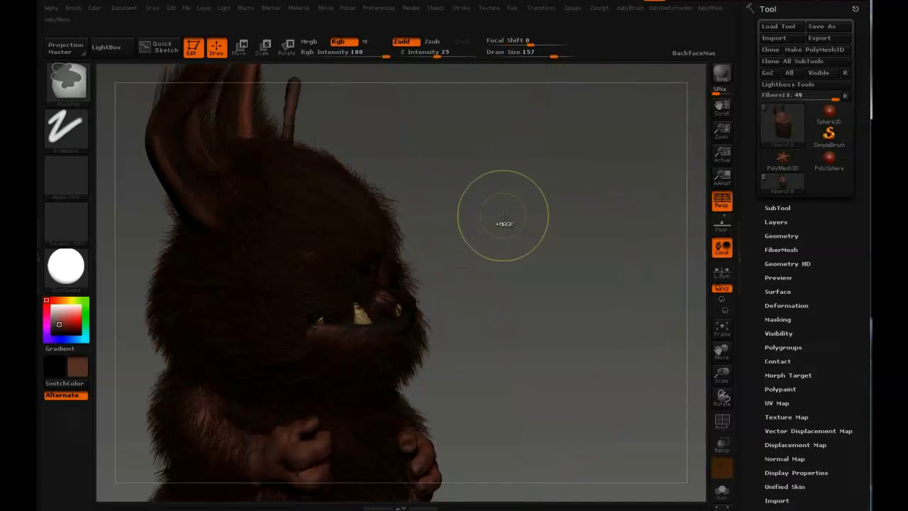
left_click(503, 209, "ctrl")
left_click(482, 229, "ctrl")
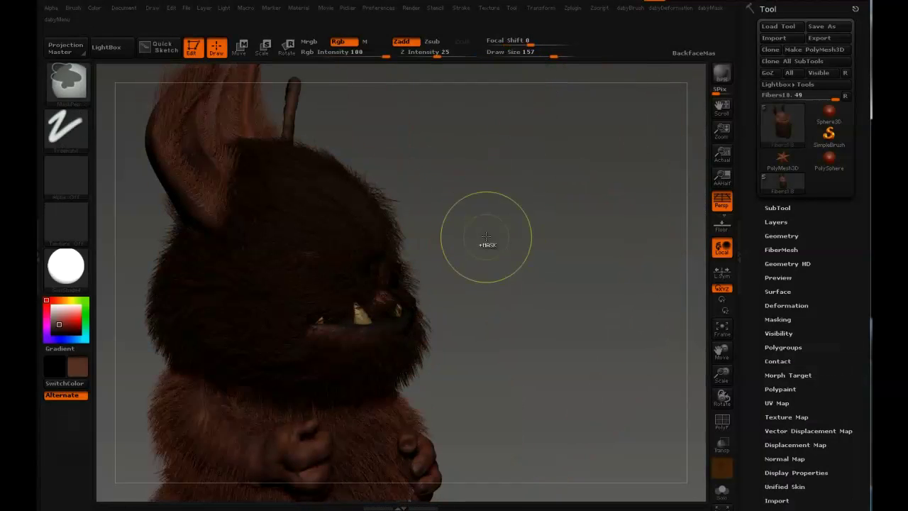
left_click(489, 248, "ctrl")
left_click(495, 252, "ctrl")
left_click(495, 244, "ctrl")
mouse_move(423, 180)
left_mouse_down()
mouse_move(512, 170)
mouse_move(496, 213)
mouse_move(482, 200)
left_mouse_up()
- Check front, tail and back views while resizing the brush through 202, 90, 67 and 105
key("s")
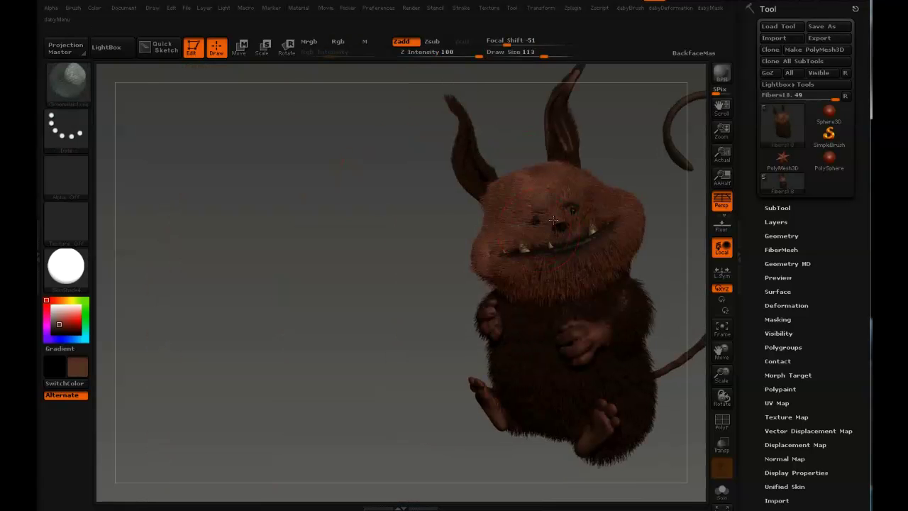
mouse_move(539, 216)
left_mouse_down()
mouse_move(505, 213)
mouse_move(518, 291)
mouse_move(468, 297)
left_mouse_up()
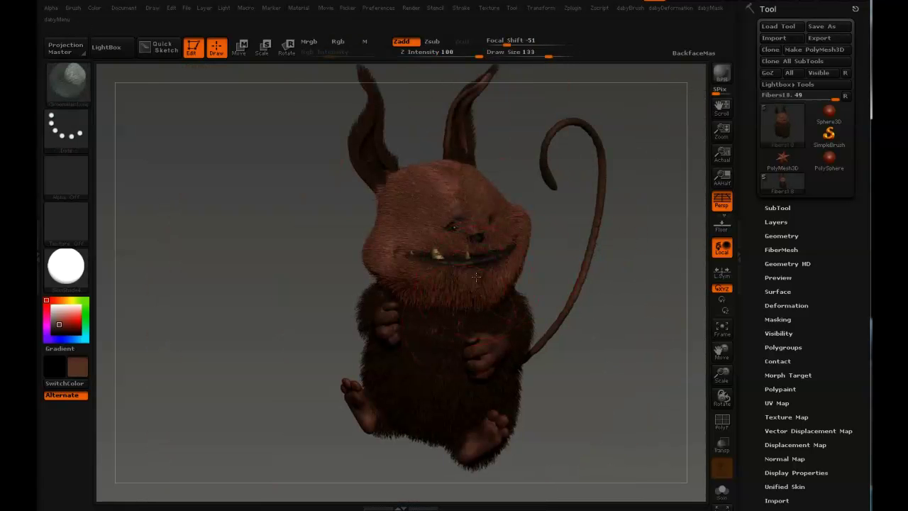
left_click_drag(414, 291, 447, 302)
key("s")
key("bracketleft")
key("bracketright")
mouse_move(532, 166)
left_mouse_down()
mouse_move(440, 149)
mouse_move(492, 132)
mouse_move(406, 107)
left_mouse_up()
mouse_move(301, 152)
left_mouse_down()
mouse_move(362, 165)
mouse_move(380, 260)
left_mouse_up()
- Frame the head and ears up close, zooming in on the right ear
key("s")
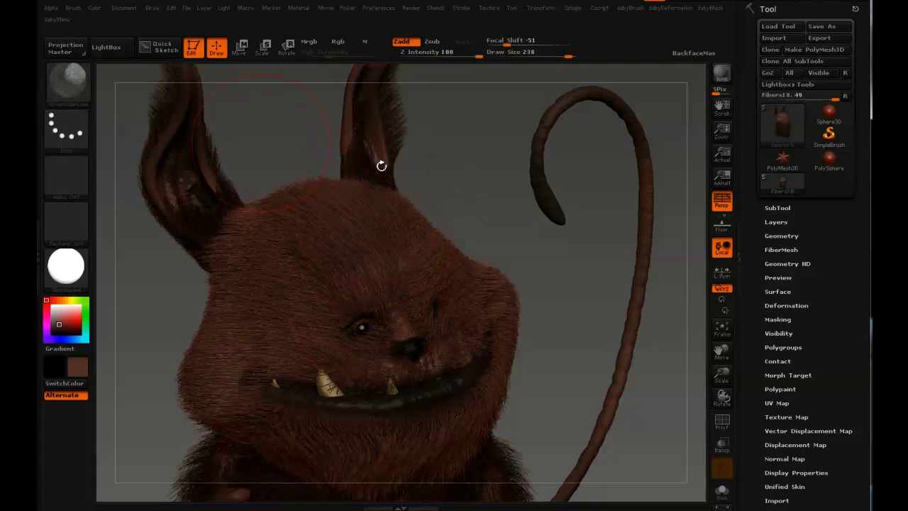
left_click_drag(480, 152, 466, 234)
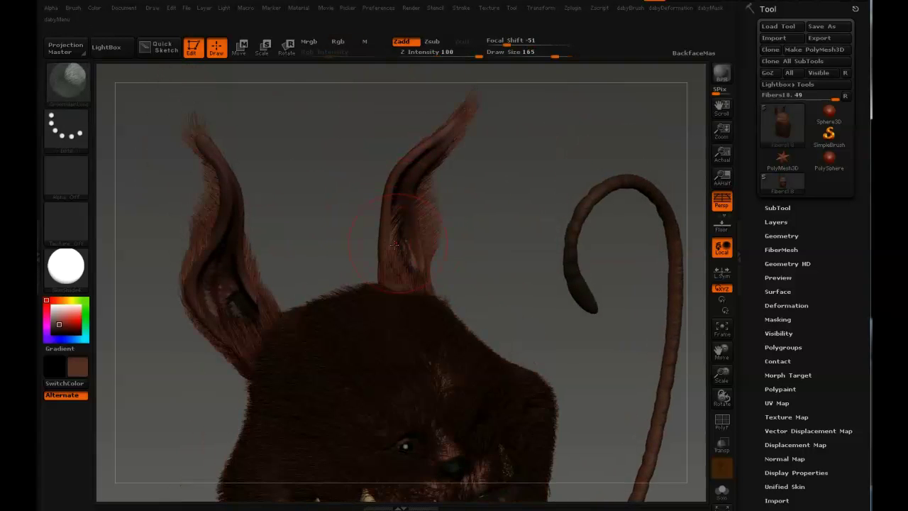
mouse_move(468, 177)
left_mouse_down()
mouse_move(355, 187)
mouse_move(474, 97)
mouse_move(426, 152)
mouse_move(397, 163)
mouse_move(419, 167)
mouse_move(395, 182)
mouse_move(413, 209)
mouse_move(425, 208)
left_mouse_up()
key("s")
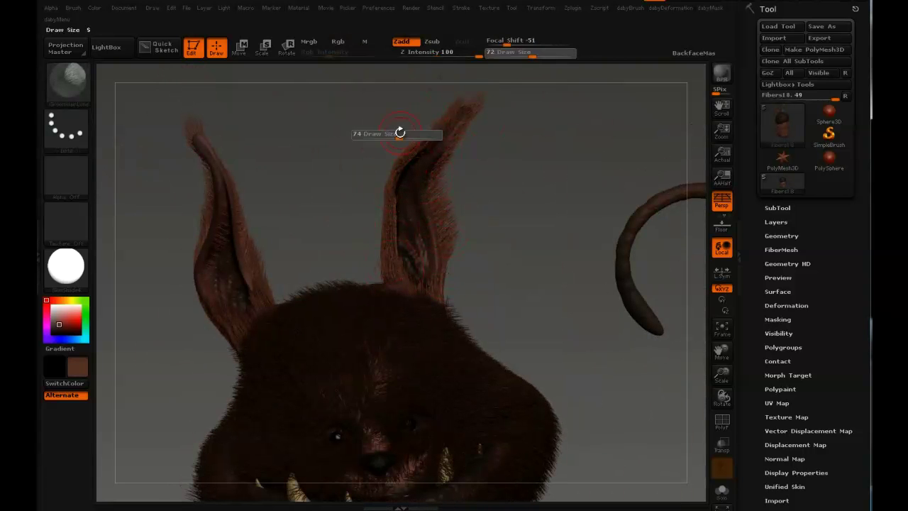
mouse_move(434, 164)
left_mouse_down()
mouse_move(426, 190)
mouse_move(431, 211)
left_mouse_up()
- Groom the ears, resizing the brush through 149, 238, 199 and 125 as the creature turns front
key("s")
mouse_move(426, 202)
left_mouse_down()
mouse_move(411, 186)
mouse_move(402, 131)
mouse_move(408, 156)
mouse_move(493, 164)
mouse_move(397, 170)
left_mouse_up()
key("s")
key("s")
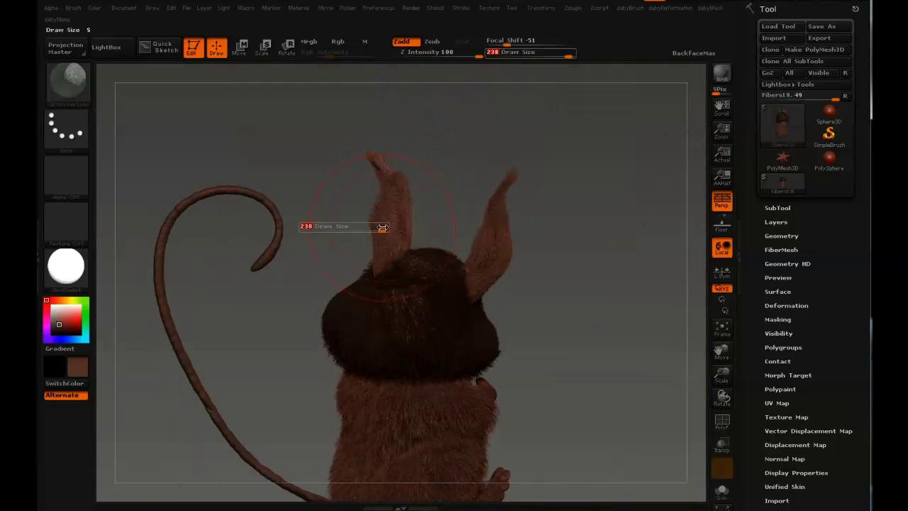
mouse_move(355, 225)
left_mouse_down()
mouse_move(334, 226)
mouse_move(379, 238)
mouse_move(414, 189)
mouse_move(395, 154)
mouse_move(340, 241)
mouse_move(357, 182)
mouse_move(515, 147)
mouse_move(539, 153)
mouse_move(425, 180)
left_mouse_up()
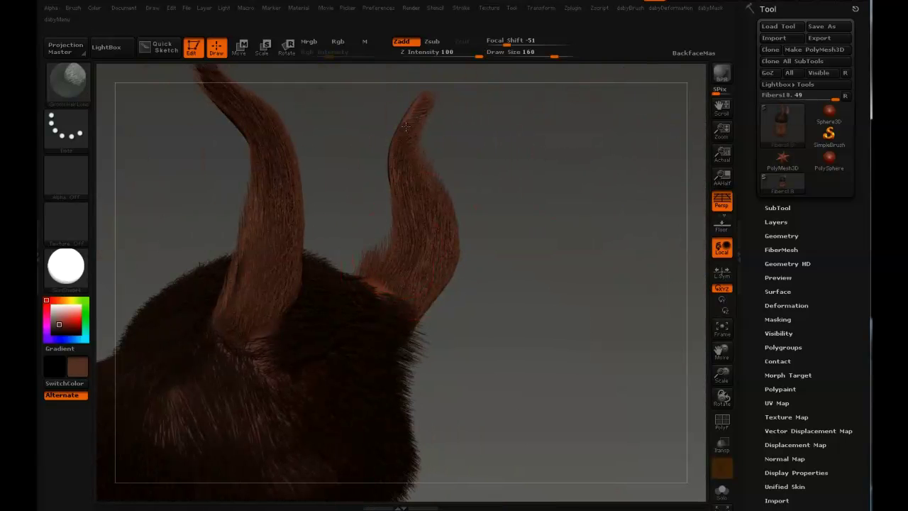
mouse_move(412, 117)
left_mouse_down()
mouse_move(385, 168)
mouse_move(449, 154)
mouse_move(410, 187)
mouse_move(418, 173)
mouse_move(406, 177)
mouse_move(397, 156)
left_mouse_up()
key("s")
left_click(376, 197)
- Comb the left ear's fur upward at brush size 120, then shrink the brush to 82
left_click_drag(365, 294, 361, 301)
key("s")
left_click(305, 310)
mouse_move(308, 273)
left_mouse_down()
mouse_move(295, 231)
mouse_move(323, 151)
mouse_move(368, 201)
mouse_move(332, 175)
mouse_move(338, 139)
mouse_move(322, 112)
mouse_move(373, 137)
mouse_move(348, 164)
mouse_move(386, 186)
mouse_move(397, 142)
left_mouse_up()
key("s")
left_click(319, 174)
- Dock the Brush palette in the left tray and expand its FiberMesh settings
left_click(39, 185)
left_click(199, 7)
left_click_drag(203, 34, 71, 71)
left_click(82, 209)
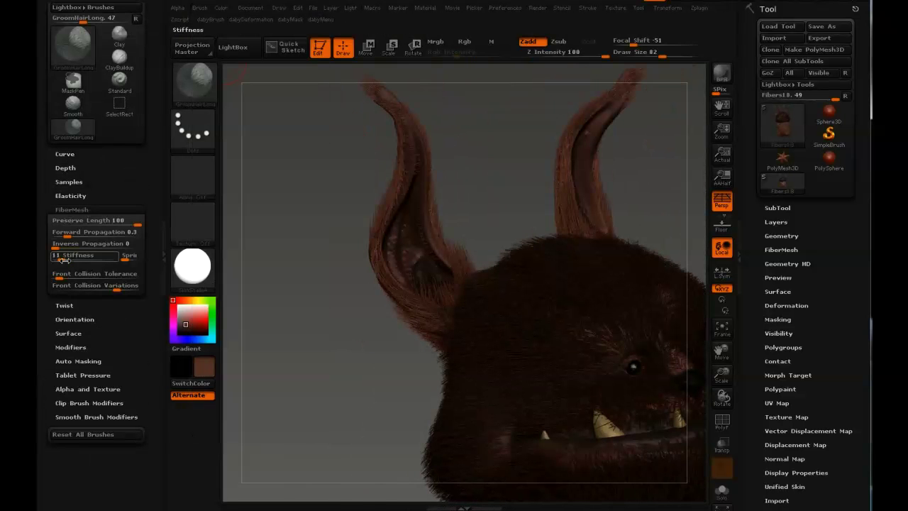
- Comb the belly fur smooth in profile and raise Front Collision Variations to 100
mouse_move(324, 172)
left_mouse_down()
mouse_move(312, 222)
mouse_move(461, 189)
left_mouse_up()
left_click_drag(501, 310, 451, 248)
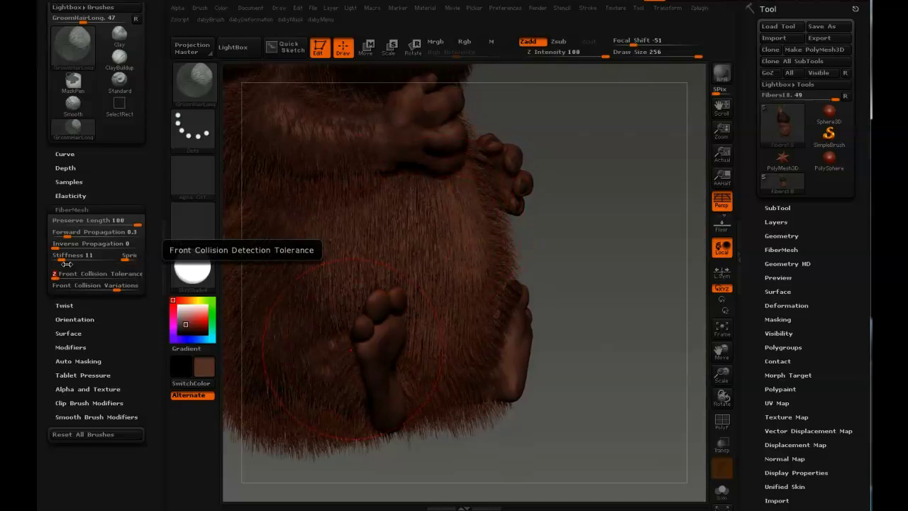
left_click_drag(255, 319, 333, 212)
mouse_move(270, 411)
left_mouse_down()
mouse_move(339, 267)
mouse_move(381, 243)
mouse_move(435, 282)
mouse_move(428, 233)
left_mouse_up()
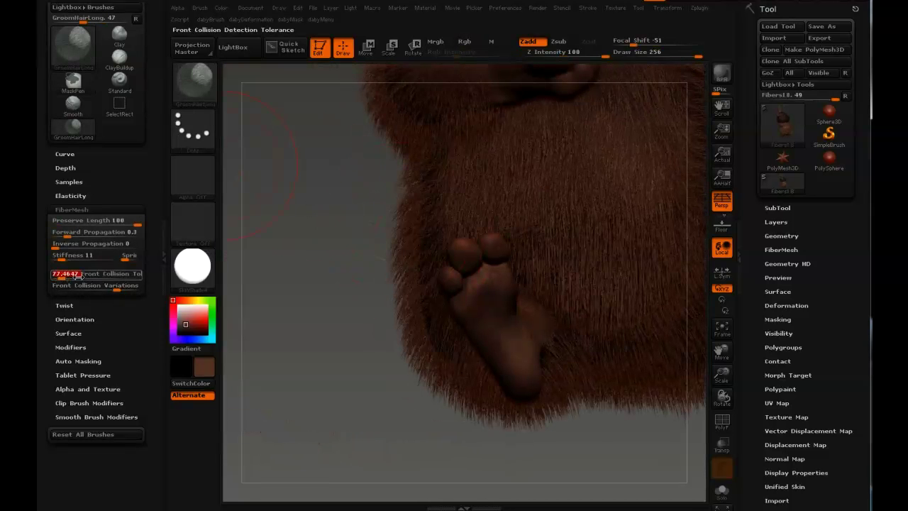
mouse_move(85, 285)
left_mouse_down()
mouse_move(320, 221)
mouse_move(441, 253)
mouse_move(357, 129)
mouse_move(429, 221)
mouse_move(482, 144)
left_mouse_up()
key("ctrl+shift")
- Comb the lower-body fur with GroomHairLong, resizing the brush to 215 then 160
left_click(433, 168, "ctrl+shift")
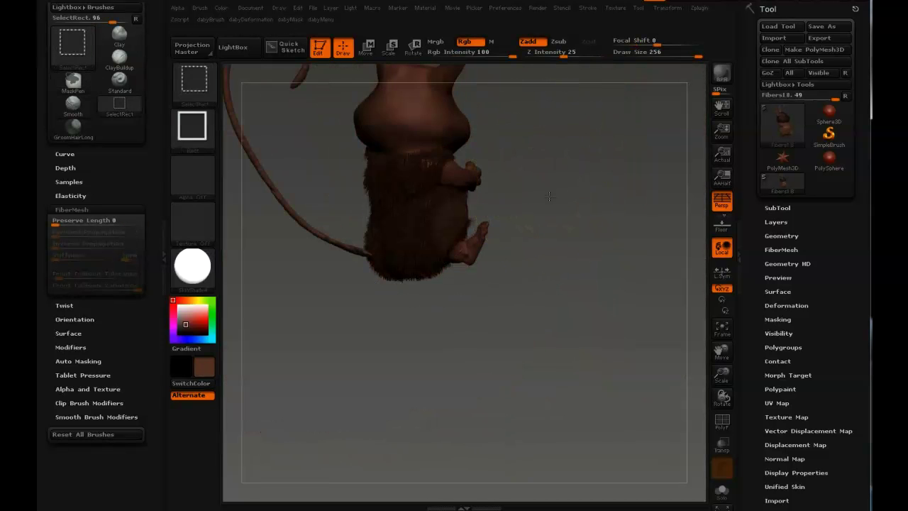
key("bracketleft")
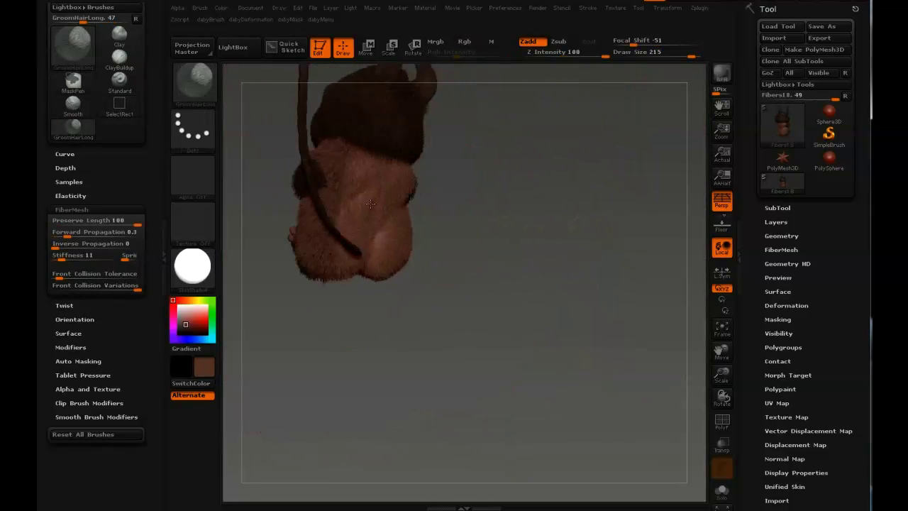
mouse_move(364, 178)
left_mouse_down()
mouse_move(331, 285)
mouse_move(387, 270)
mouse_move(458, 213)
left_mouse_up()
left_click_drag(569, 223, 454, 227)
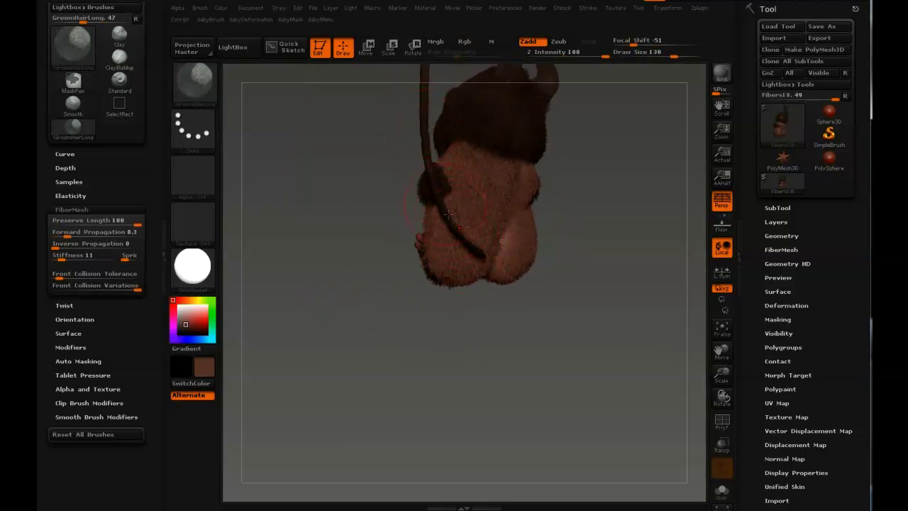
key("]")
left_click_drag(410, 338, 475, 247)
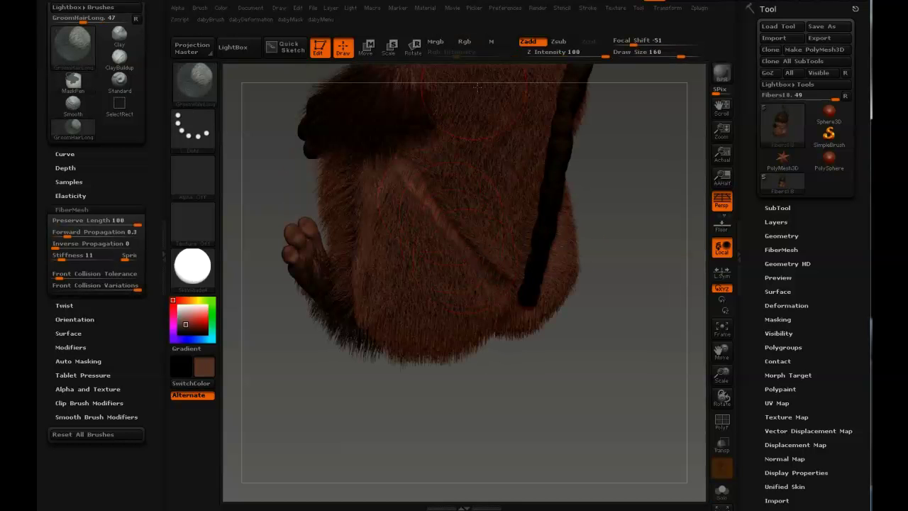
- Make PolySphere_4 the active subtool, hide the black tail piece, and inspect the body from all sides
left_click(777, 208)
left_click(839, 138)
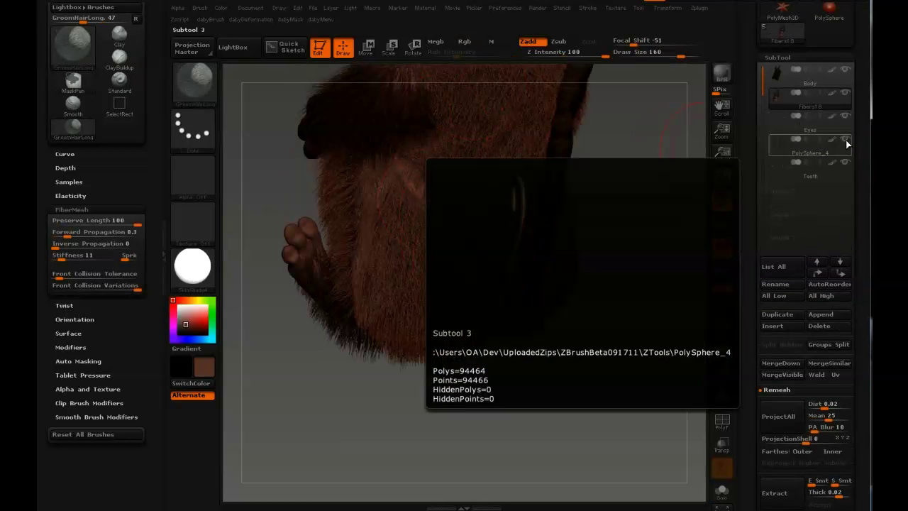
left_click(845, 139)
mouse_move(702, 213)
left_mouse_down()
mouse_move(731, 156)
mouse_move(520, 323)
mouse_move(529, 306)
mouse_move(366, 317)
mouse_move(443, 295)
mouse_move(545, 244)
left_mouse_up()
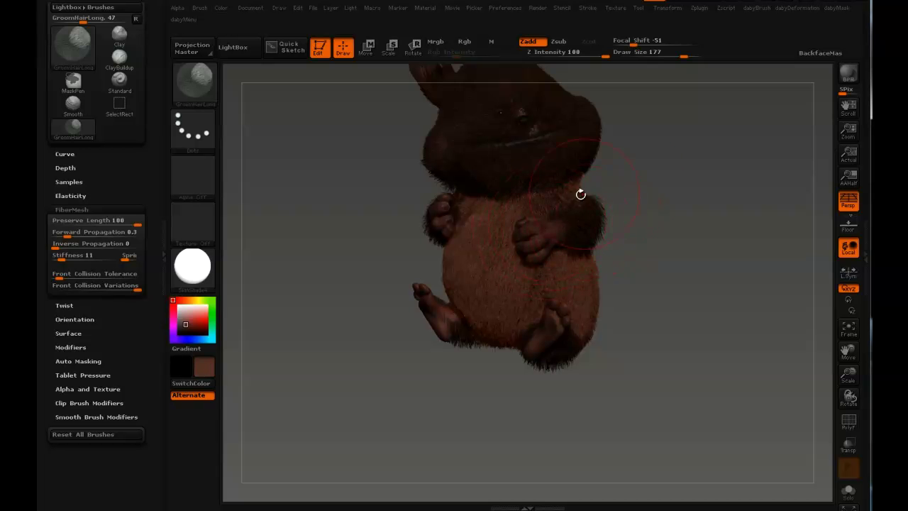
left_click_drag(547, 233, 664, 244)
mouse_move(592, 178)
left_mouse_down()
mouse_move(701, 176)
mouse_move(540, 230)
left_mouse_up()
mouse_move(716, 202)
left_mouse_down()
mouse_move(681, 156)
mouse_move(628, 182)
mouse_move(626, 165)
mouse_move(638, 186)
mouse_move(580, 241)
left_mouse_up()
left_click_drag(673, 201, 555, 213)
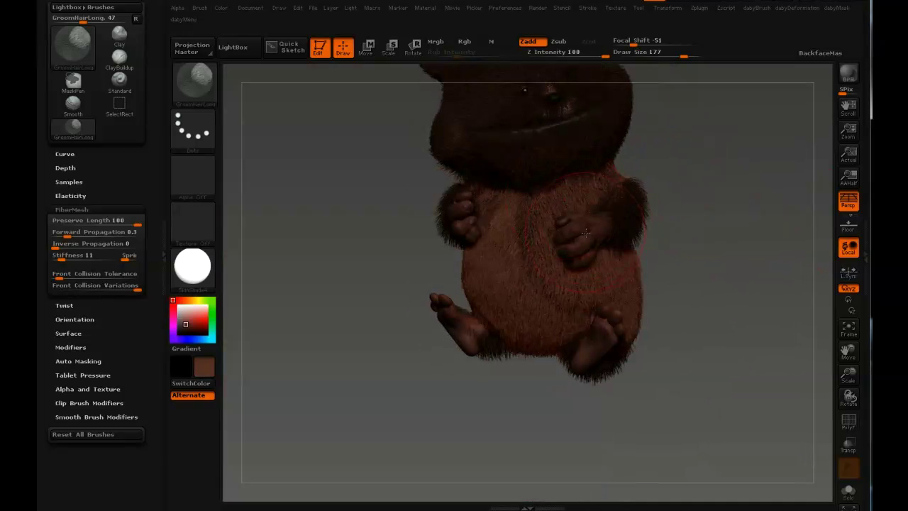
left_click_drag(669, 199, 668, 221)
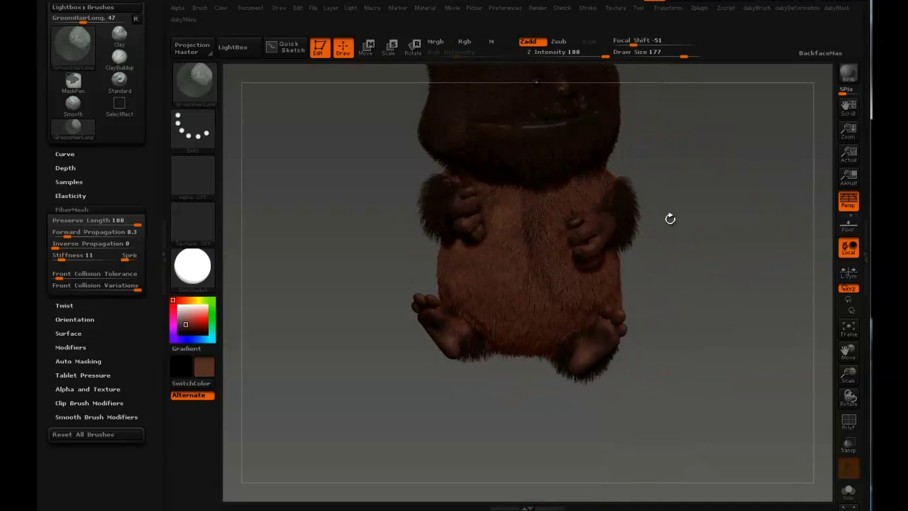
- Select the Body subtool, isolate the torso, then restore the subtools and turn off polygroup colours
key("n")
left_click(252, 230)
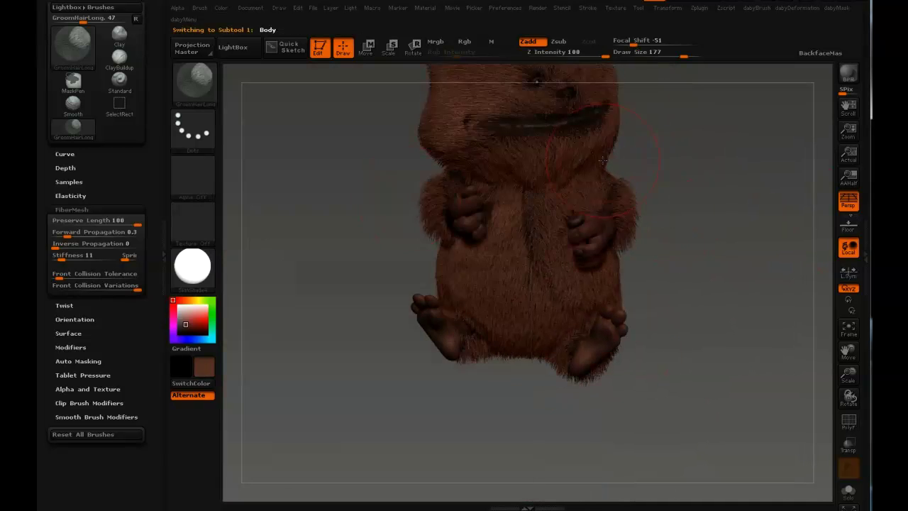
key("ctrl+shift+s")
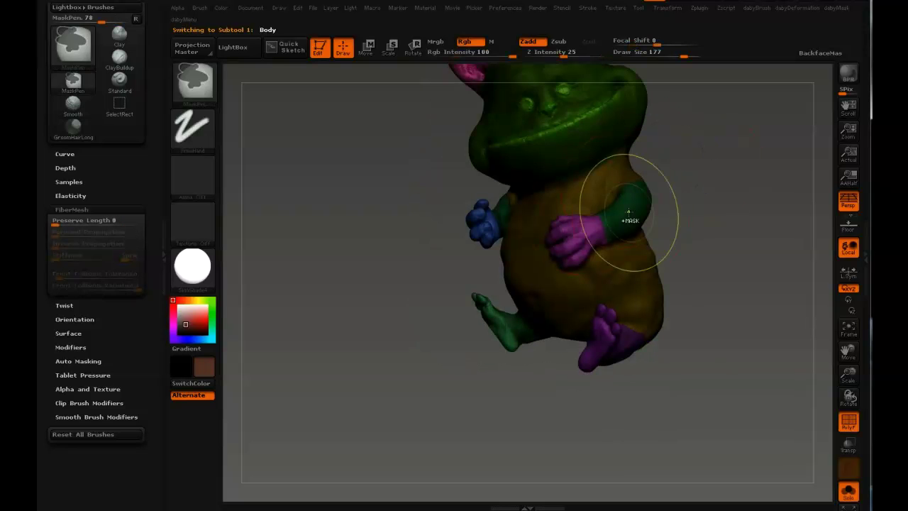
left_click(588, 196, "ctrl+shift")
left_click_drag(659, 177, 666, 174)
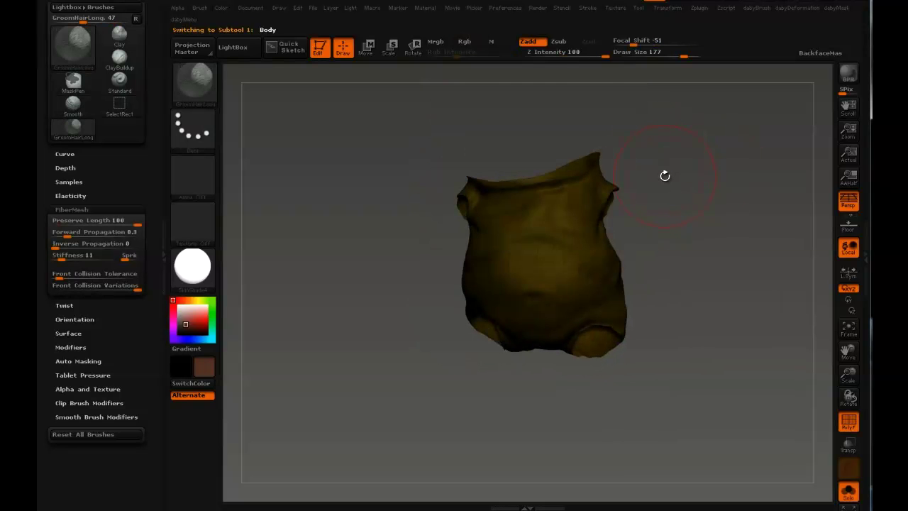
key("ctrl+shift+s")
key("ctrl+shift+s")
key("ctrl+shift+s")
key("shift+f")
left_click_drag(678, 164, 657, 150)
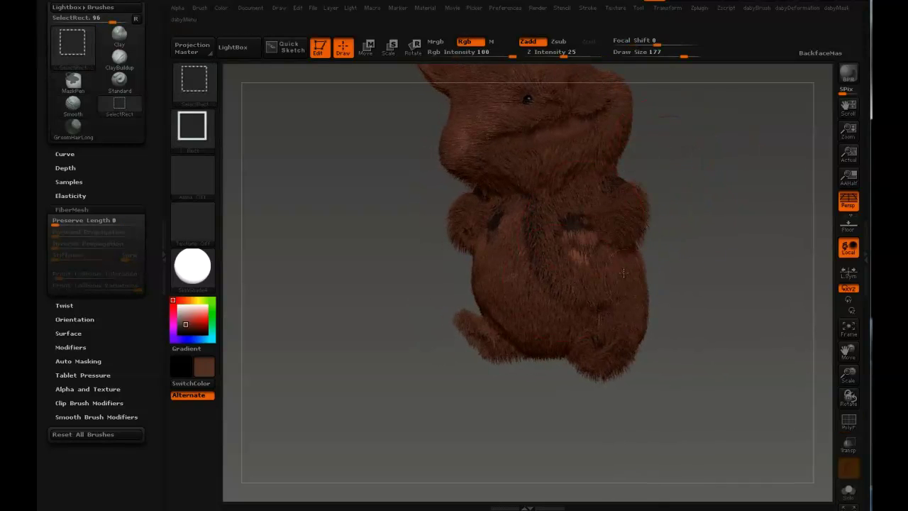
left_click_drag(663, 213, 683, 186)
- Make Fibers18 the active subtool, show it alone, and frame it to view its openings
key("n")
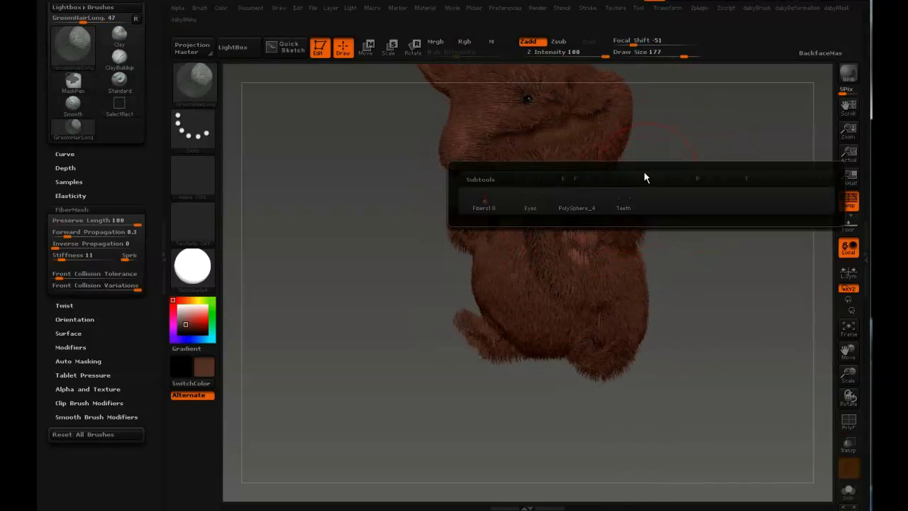
left_click(494, 205)
left_click(624, 274, "ctrl+shift")
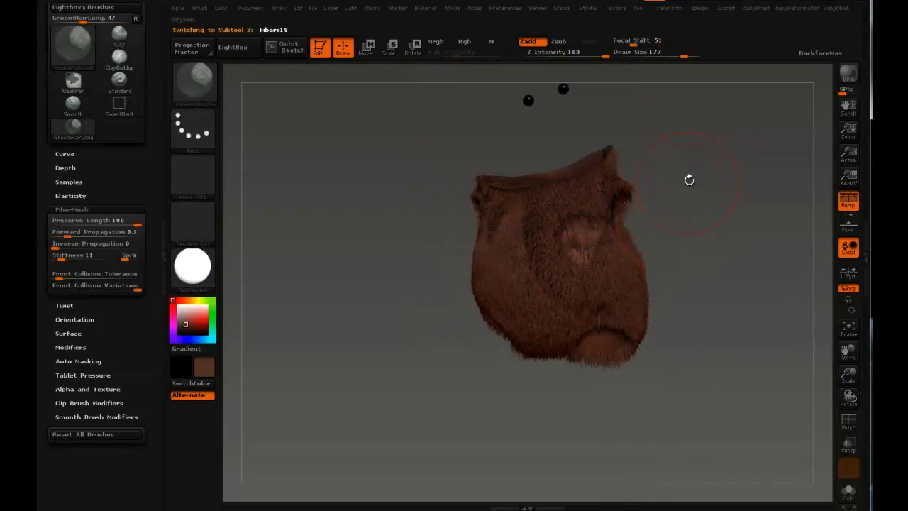
left_click_drag(624, 273, 583, 219)
key("f")
key("s")
mouse_move(520, 164)
left_mouse_down()
mouse_move(458, 168)
mouse_move(476, 188)
mouse_move(471, 244)
mouse_move(454, 227)
left_mouse_up()
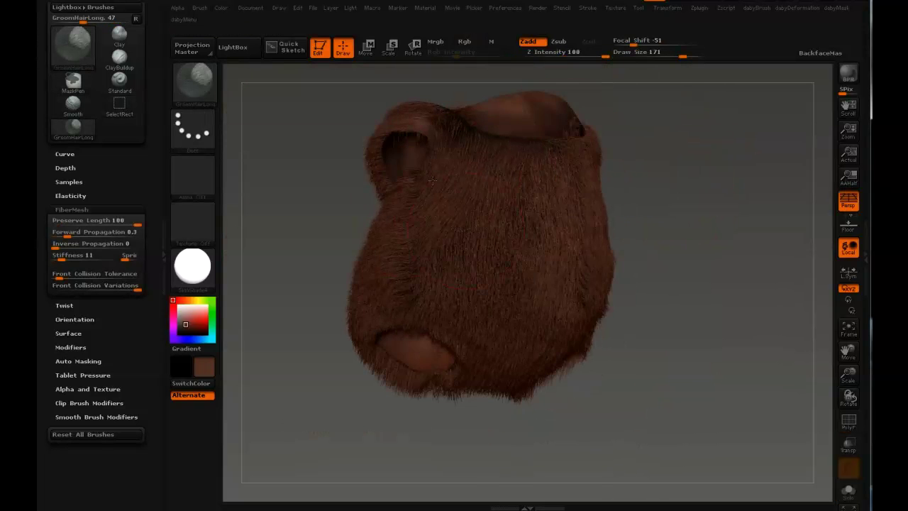
left_click_drag(451, 188, 504, 165)
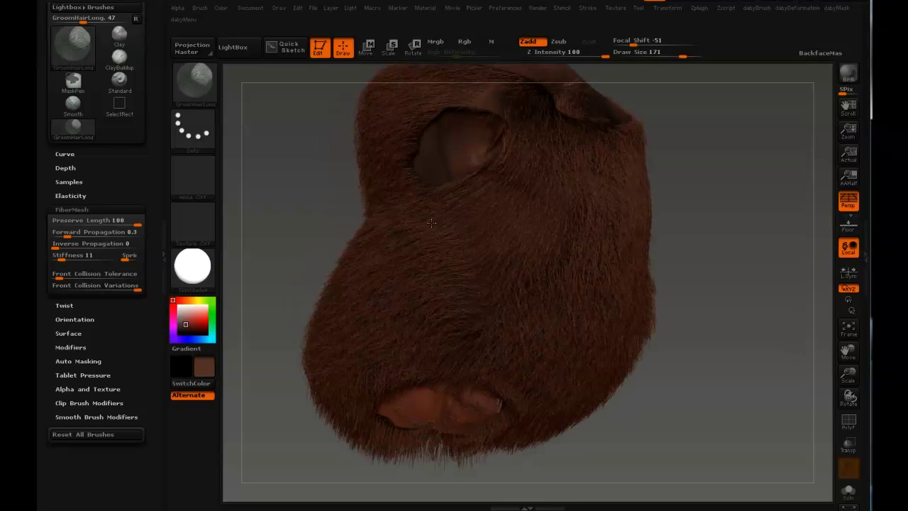
mouse_move(459, 206)
left_mouse_down()
mouse_move(478, 113)
mouse_move(443, 215)
mouse_move(458, 207)
left_mouse_up()
scroll(441, 214, "up", 3)
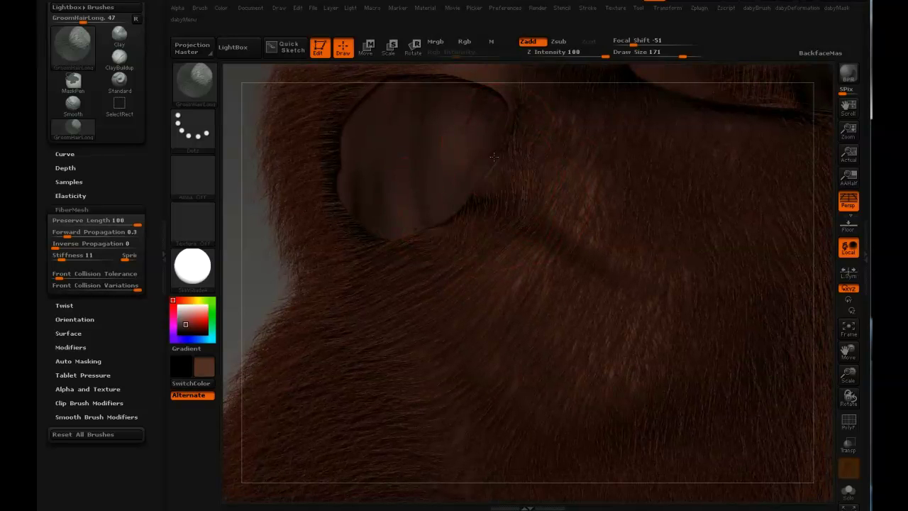
- Make the Body subtool active and smooth its surface near the opening
left_click_drag(499, 166, 501, 149)
left_click(523, 199, "alt")
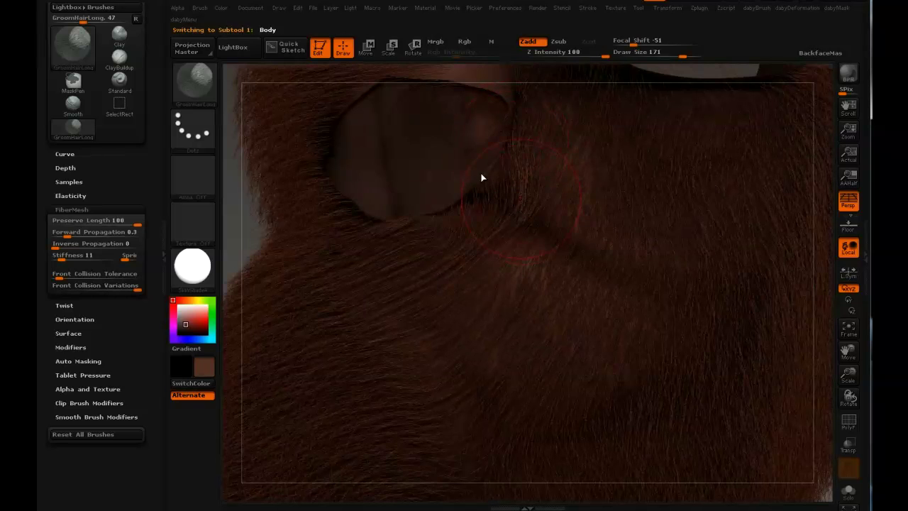
left_click_drag(575, 189, 559, 157, "shift")
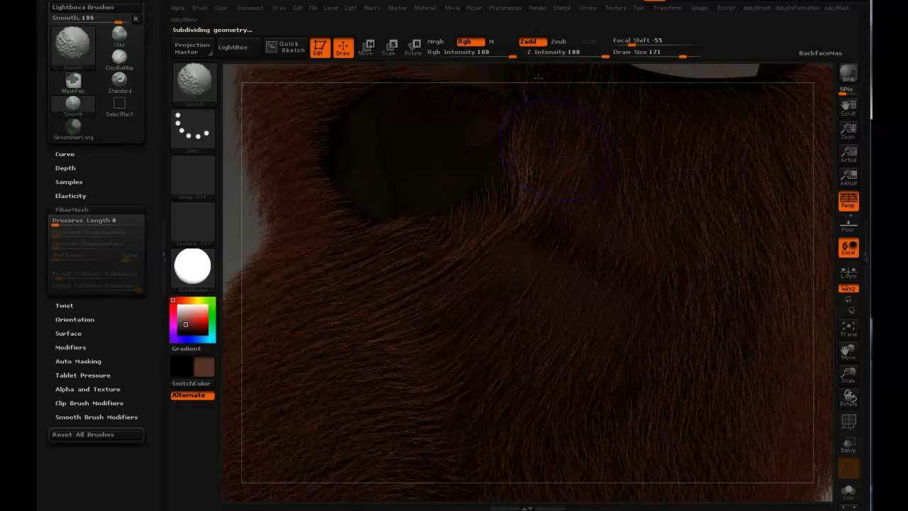
key("ctrl")
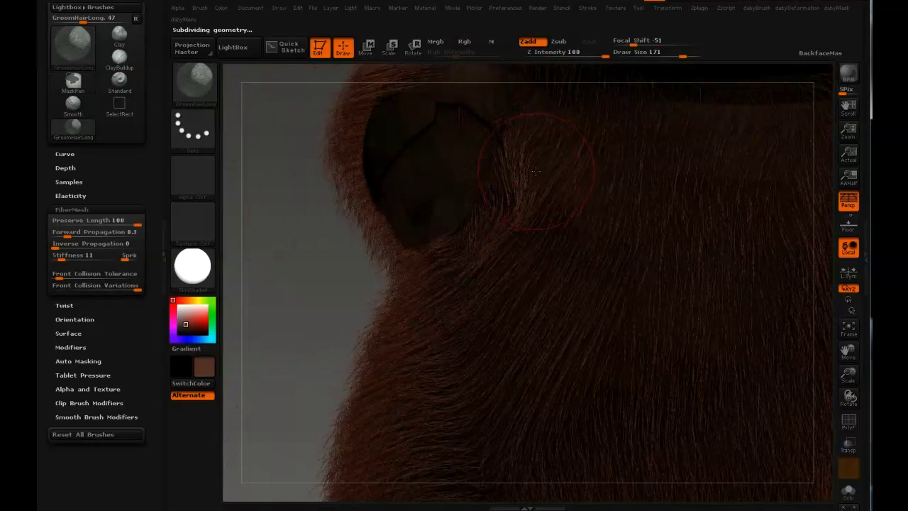
- Return to the Fibers18 fur, frame the creature, and groom while shrinking and enlarging the brush
key("n")
left_click(373, 203)
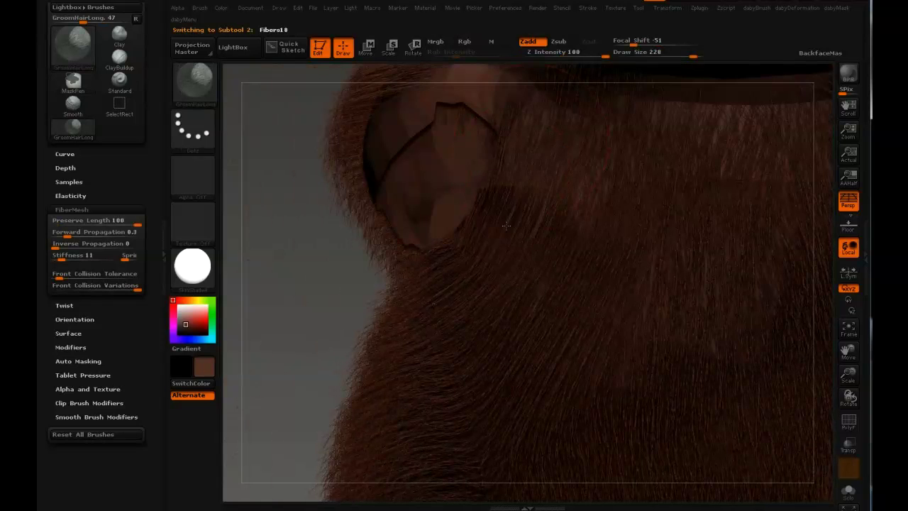
key("f")
mouse_move(497, 153)
left_mouse_down()
mouse_move(545, 188)
mouse_move(539, 287)
left_mouse_up()
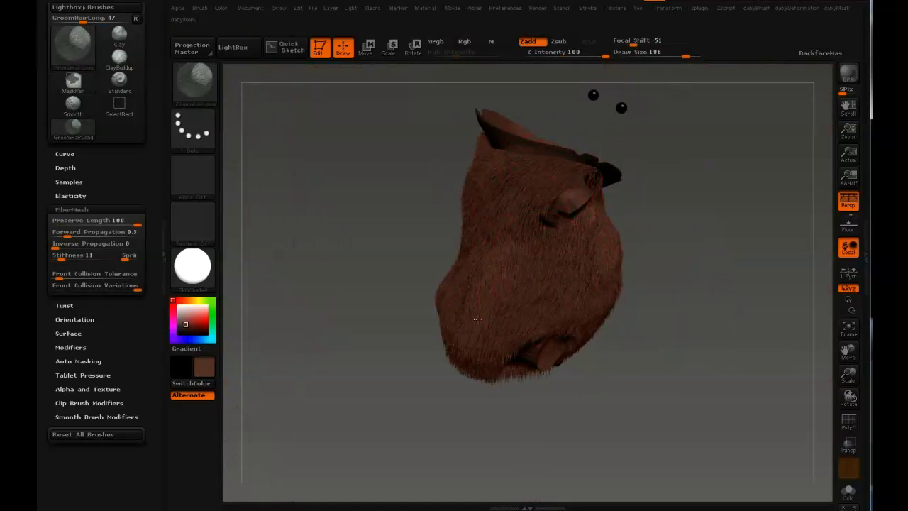
mouse_move(472, 347)
left_mouse_down()
mouse_move(397, 369)
mouse_move(483, 362)
left_mouse_up()
key("bracketleft")
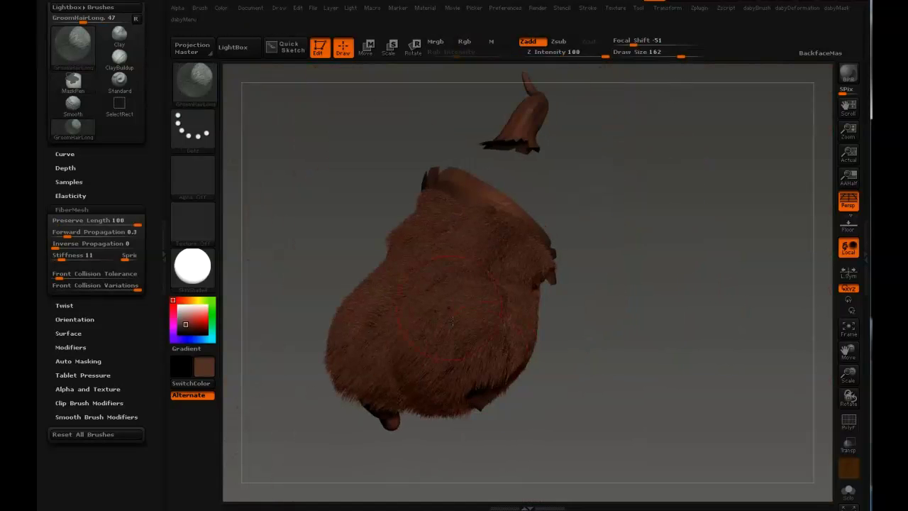
mouse_move(443, 300)
left_mouse_down()
mouse_move(425, 201)
mouse_move(403, 182)
mouse_move(298, 205)
mouse_move(556, 162)
mouse_move(488, 190)
mouse_move(496, 198)
mouse_move(535, 165)
mouse_move(516, 190)
left_mouse_up()
key("bracketleft")
key("bracketleft")
key("bracketright")
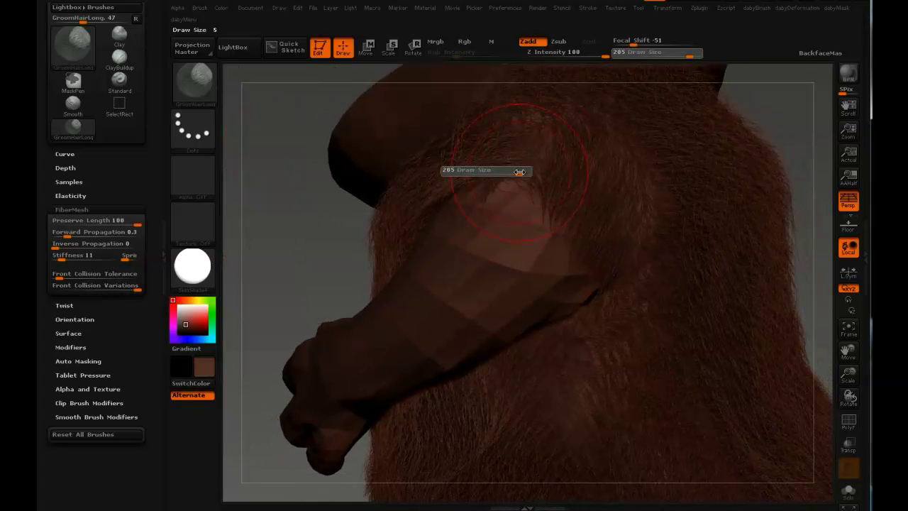
left_click_drag(508, 236, 512, 313)
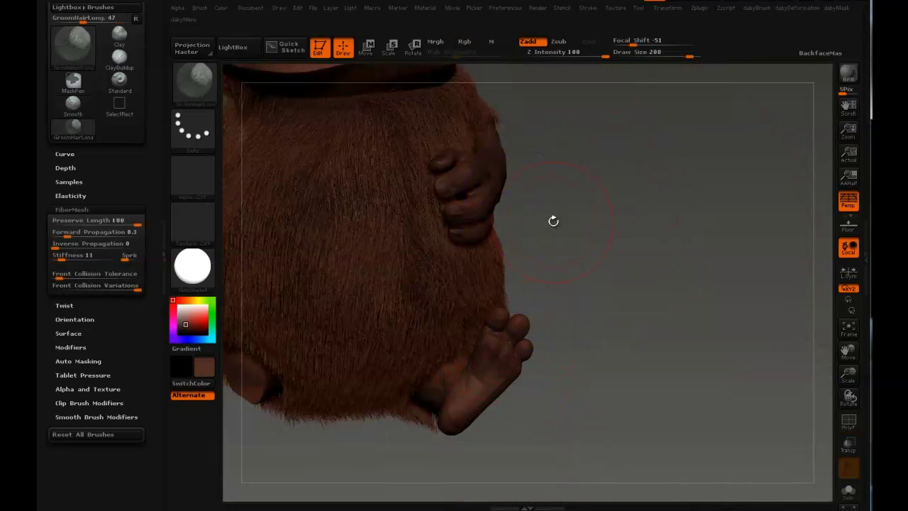
- Select Body and hide its foot, then reactivate the fur and dismiss the deformation-layers warning
key("n")
left_click(388, 257)
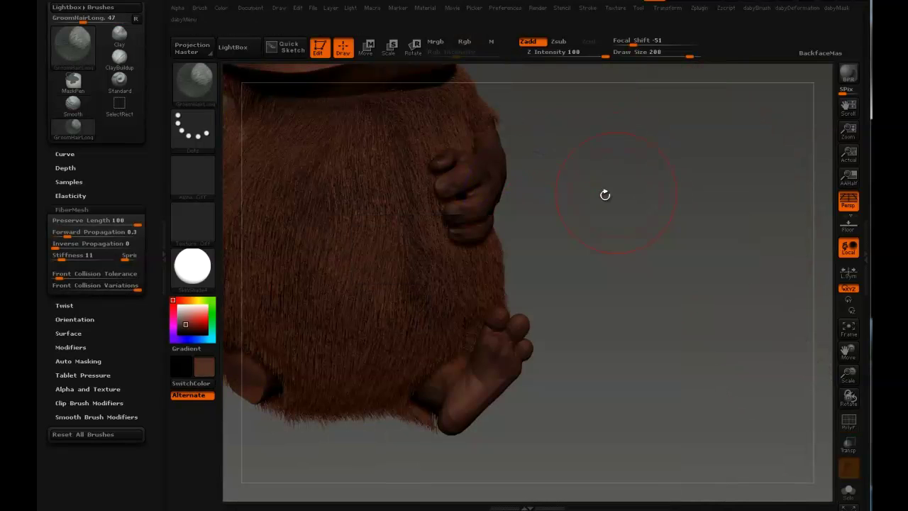
left_click(523, 327, "alt")
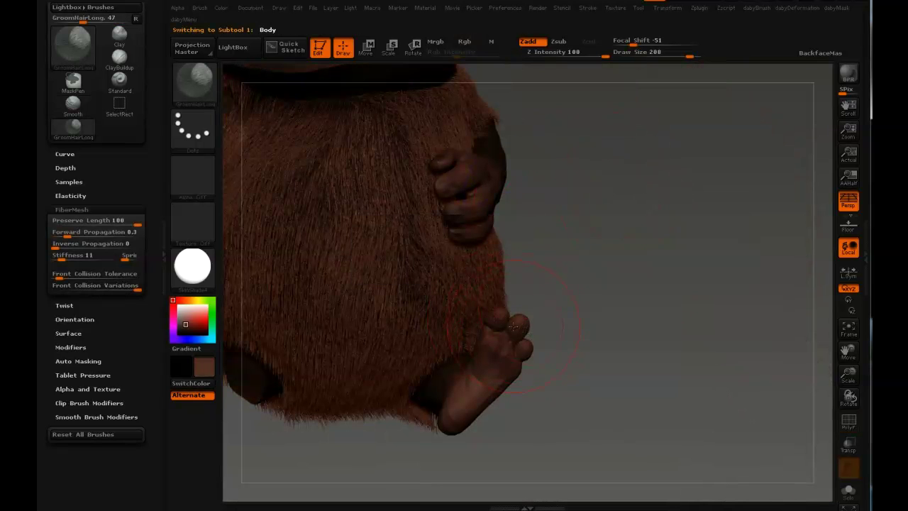
left_click_drag(595, 289, 514, 179)
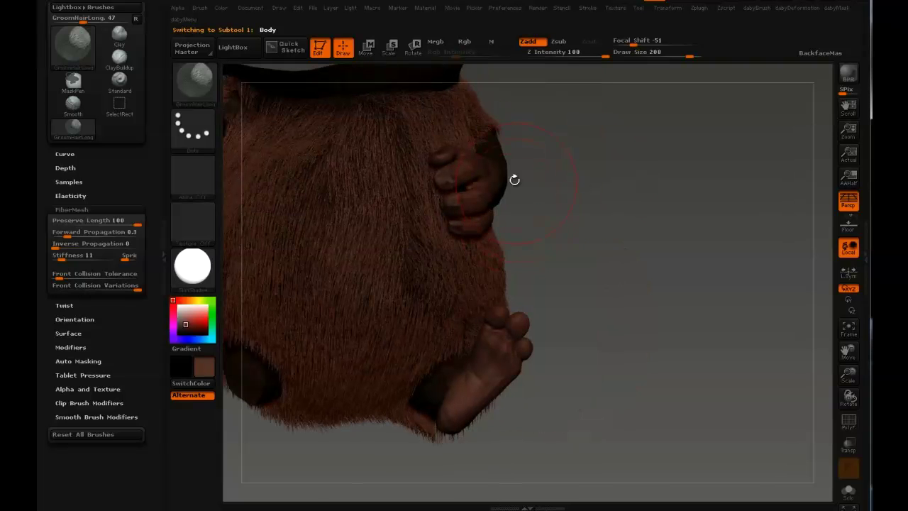
left_click(505, 346, "ctrl+alt+shift")
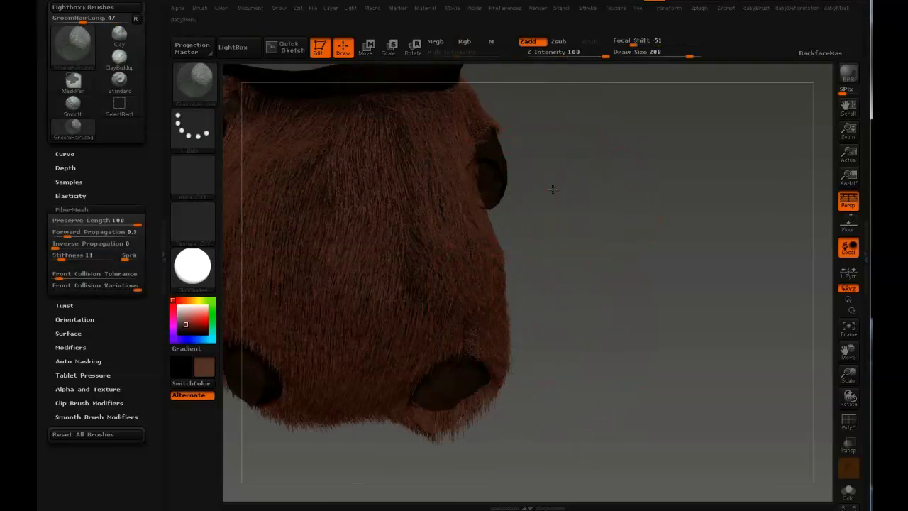
left_click_drag(523, 183, 523, 303)
left_click(522, 303)
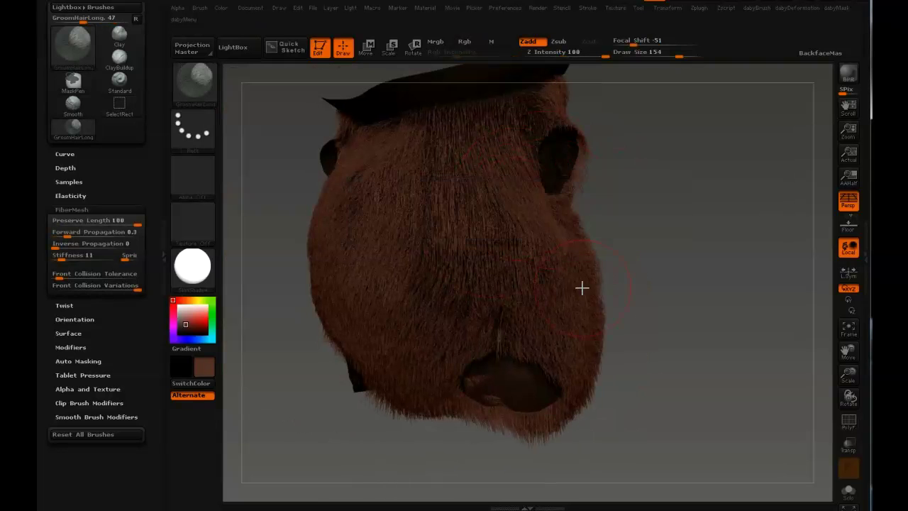
left_click(539, 284, "alt")
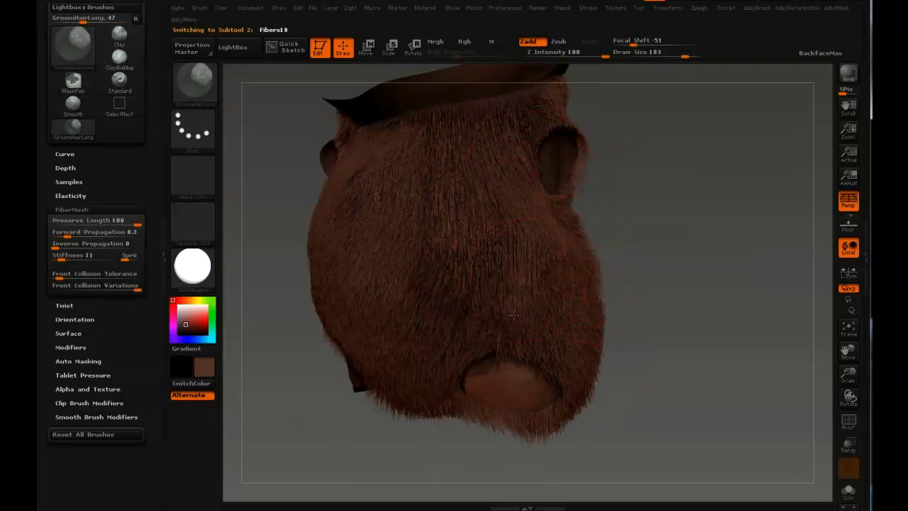
- Enlarge the grooming brush and work in close around the round bottom openings of the fur
mouse_move(444, 324)
right_mouse_down()
mouse_move(411, 405)
mouse_move(475, 359)
right_mouse_up()
key("s")
left_click_drag(482, 216, 511, 217)
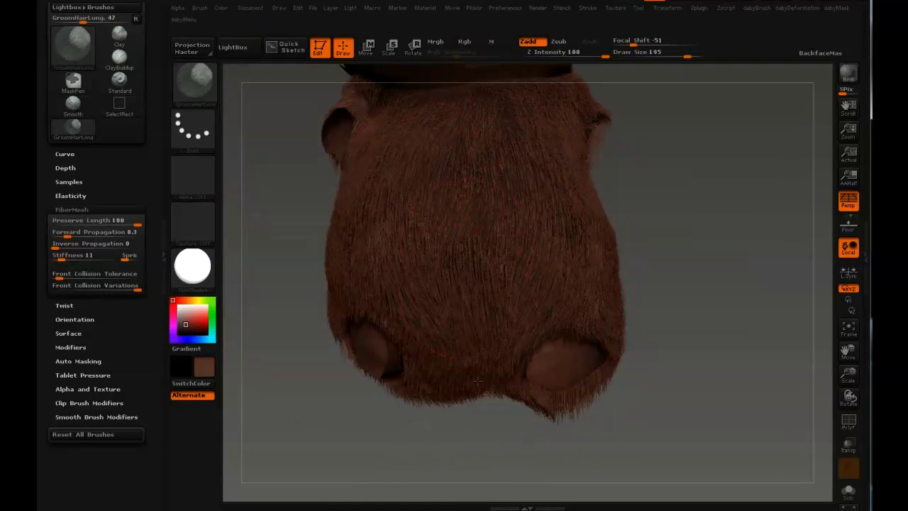
right_click_drag(462, 430, 494, 363)
right_click_drag(553, 355, 591, 395)
mouse_move(576, 365)
right_mouse_down()
mouse_move(560, 291)
mouse_move(674, 211)
mouse_move(632, 181)
right_mouse_up()
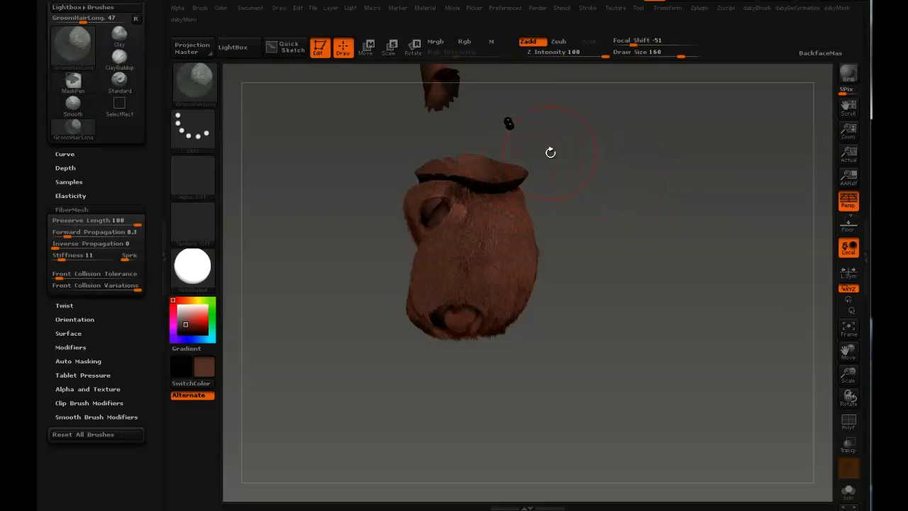
- Select Body, then hide all fur except the patch by the arm and make it active
left_click(522, 170, "alt")
right_click_drag(576, 187, 596, 167, "shift")
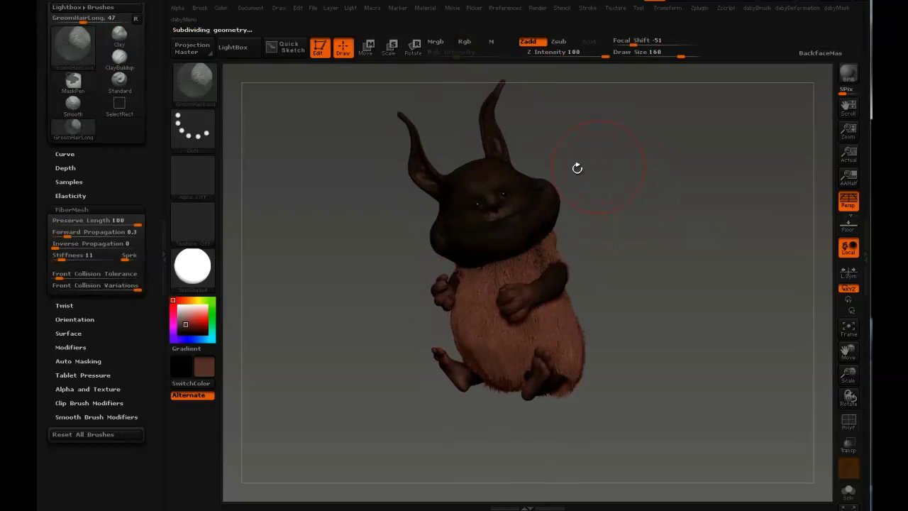
right_click_drag(584, 249, 531, 188)
mouse_move(681, 198)
right_mouse_down()
mouse_move(691, 201)
mouse_move(645, 156)
mouse_move(655, 170)
mouse_move(500, 253)
mouse_move(563, 192)
mouse_move(607, 203)
right_mouse_up()
left_click(568, 213, "ctrl+shift")
left_click(518, 246, "alt")
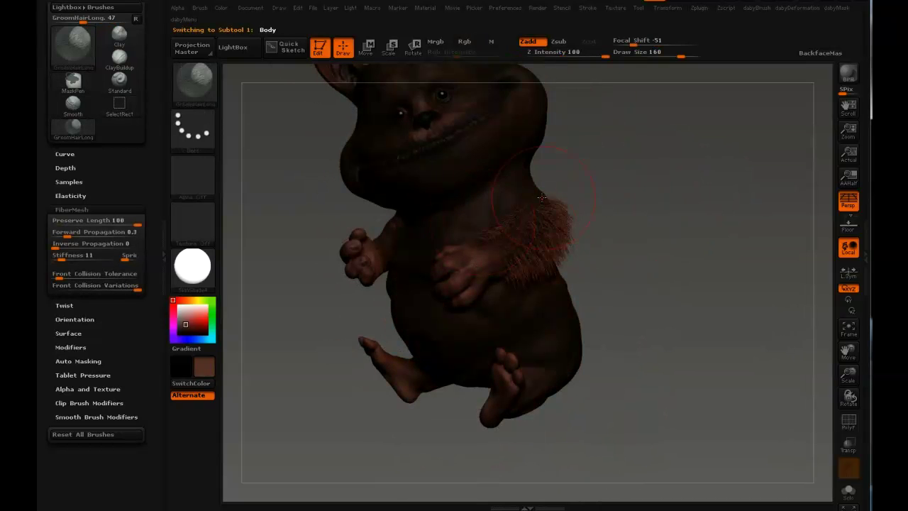
right_click_drag(577, 168, 595, 158)
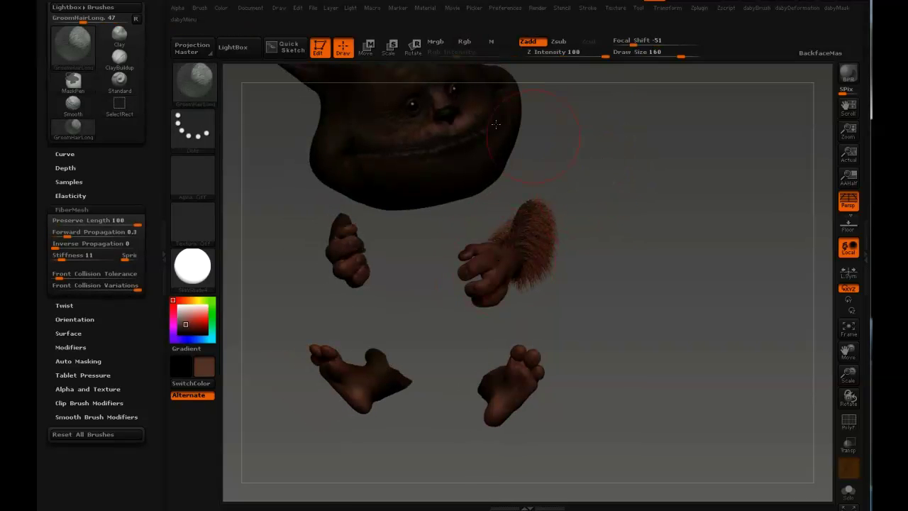
- Lasso-mask the hand and its fur patch, re-mask it, then clear the mask
key("ctrl+b")
key("m")
key("l")
mouse_move(474, 228)
left_mouse_down("ctrl")
mouse_move(617, 334)
mouse_move(602, 182)
left_mouse_up("ctrl")
key("ctrl+z")
key("ctrl+shift+z")
mouse_move(551, 203)
right_mouse_down()
mouse_move(575, 170)
mouse_move(590, 228)
right_mouse_up()
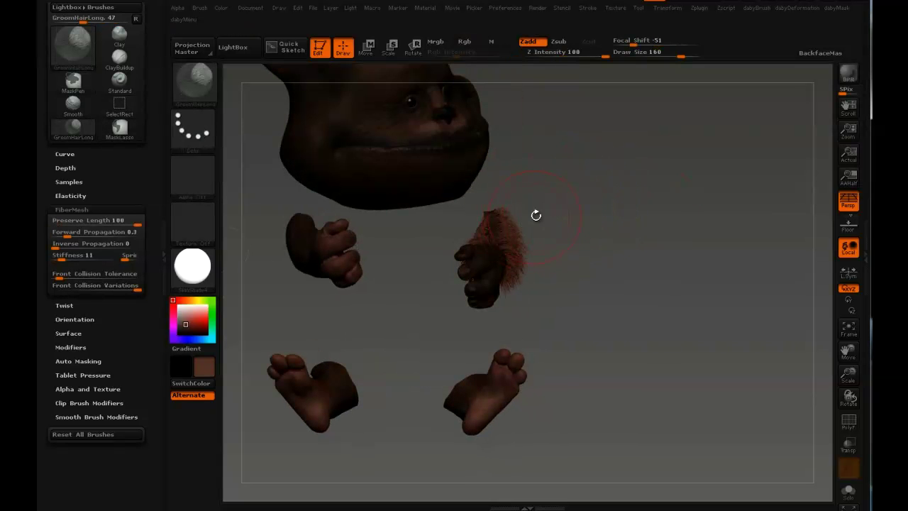
mouse_move(547, 208)
left_mouse_down("ctrl")
mouse_move(521, 175)
mouse_move(478, 184)
mouse_move(576, 210)
left_mouse_up("ctrl")
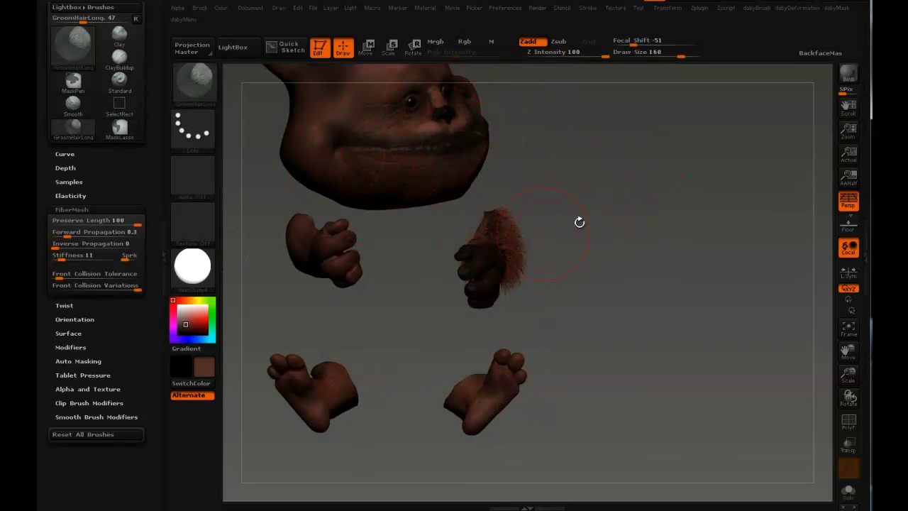
right_click_drag(568, 222, 542, 210)
mouse_move(636, 127)
left_mouse_down("ctrl")
mouse_move(737, 163)
mouse_move(642, 131)
left_mouse_up("ctrl")
left_click_drag(437, 242, 447, 244, "ctrl")
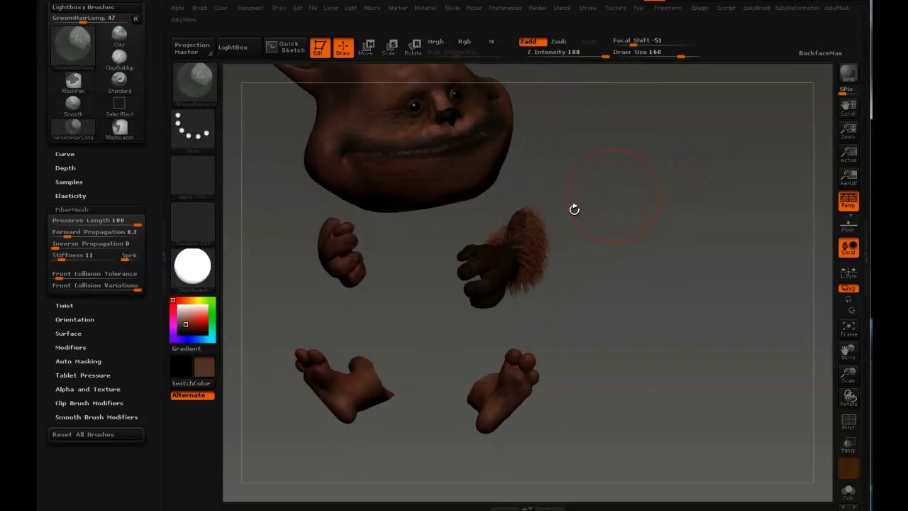
- Isolate the furred hand and bring it up close in the view
left_click(568, 181, "ctrl+shift")
left_click(426, 241, "ctrl+shift")
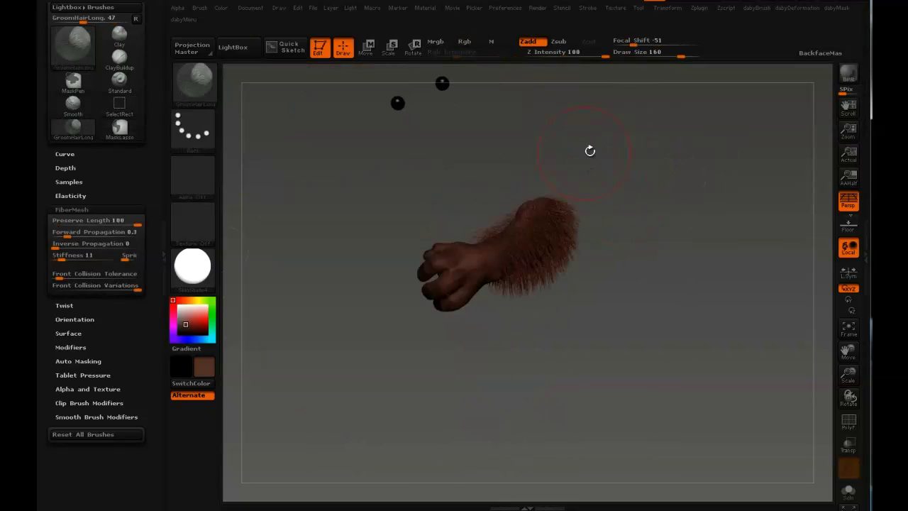
left_click_drag(578, 126, 540, 146)
key("b")
key("Escape")
- Make the hand's fur subtool active and orbit to a close front view of the arm
key("n")
left_click(397, 221)
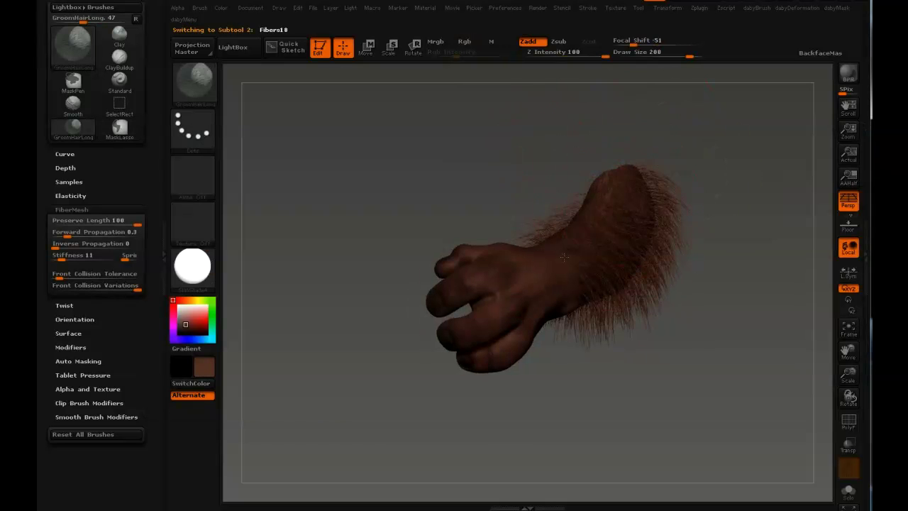
mouse_move(608, 229)
left_mouse_down()
mouse_move(468, 231)
mouse_move(485, 247)
left_mouse_up()
left_click_drag(435, 196, 324, 198)
mouse_move(401, 328)
left_mouse_down()
mouse_move(475, 280)
mouse_move(389, 222)
mouse_move(354, 225)
mouse_move(372, 232)
left_mouse_up()
left_click_drag(400, 278, 600, 149)
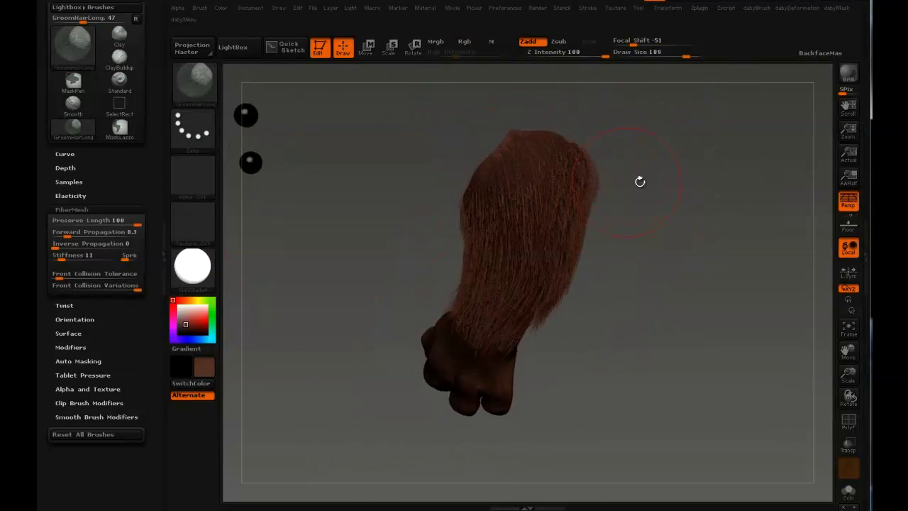
mouse_move(650, 164)
left_mouse_down()
mouse_move(555, 216)
mouse_move(533, 174)
mouse_move(576, 197)
mouse_move(780, 106)
mouse_move(593, 201)
mouse_move(444, 162)
mouse_move(628, 227)
mouse_move(748, 189)
mouse_move(804, 183)
mouse_move(440, 202)
mouse_move(456, 265)
mouse_move(314, 270)
left_mouse_up()
- Lower the FiberMesh Front Collision Tolerance and step back to see the whole furry hand
key("s")
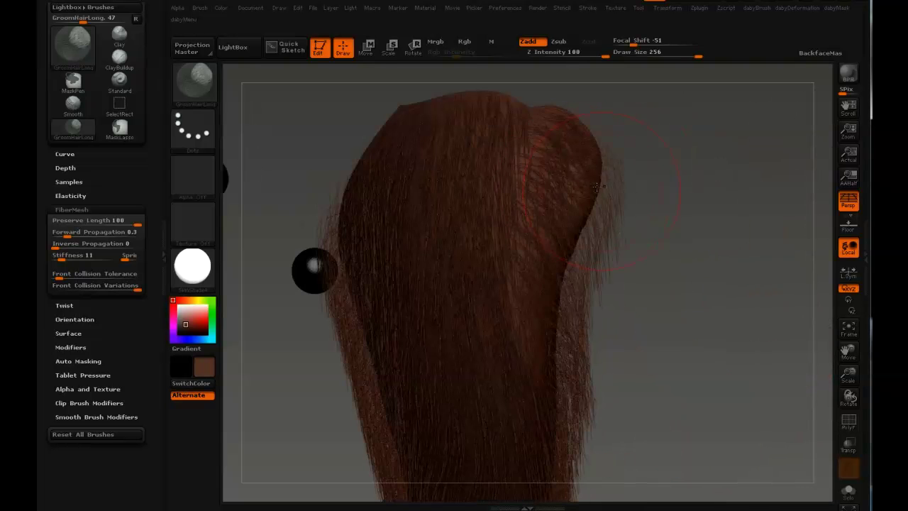
left_click(57, 276)
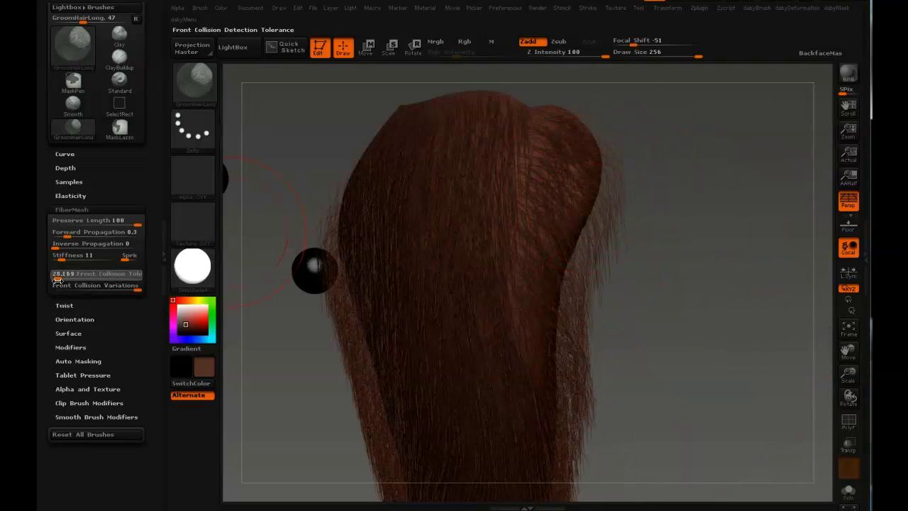
left_click_drag(234, 213, 541, 175)
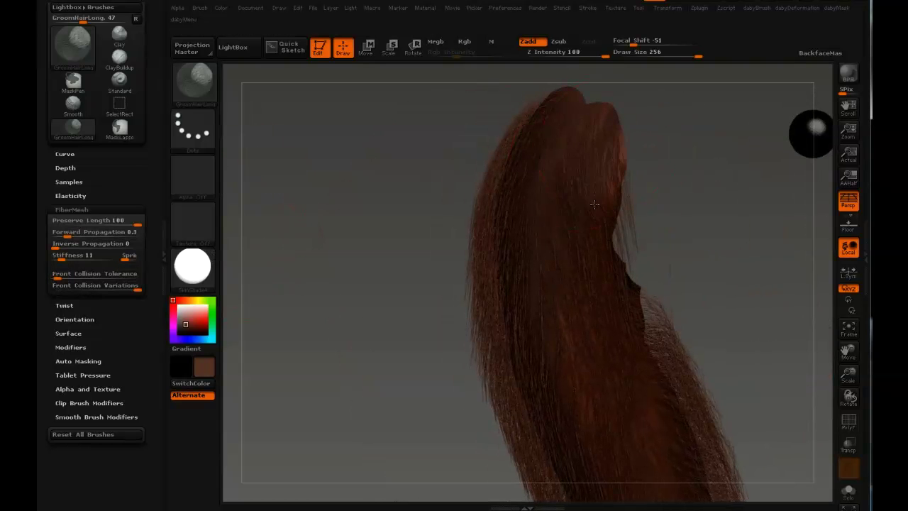
mouse_move(589, 228)
left_mouse_down()
mouse_move(539, 213)
mouse_move(496, 227)
mouse_move(609, 211)
left_mouse_up()
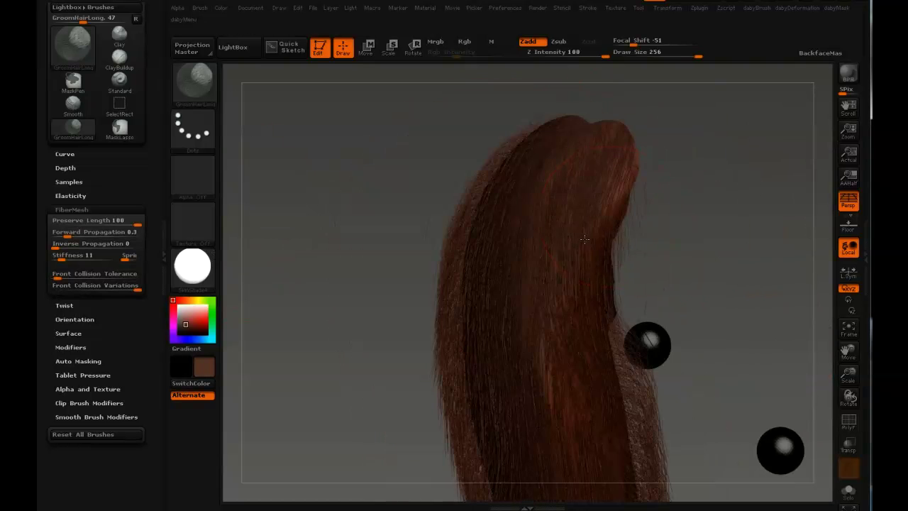
mouse_move(577, 268)
left_mouse_down()
mouse_move(560, 248)
mouse_move(553, 269)
mouse_move(573, 285)
mouse_move(471, 256)
left_mouse_up()
key("s")
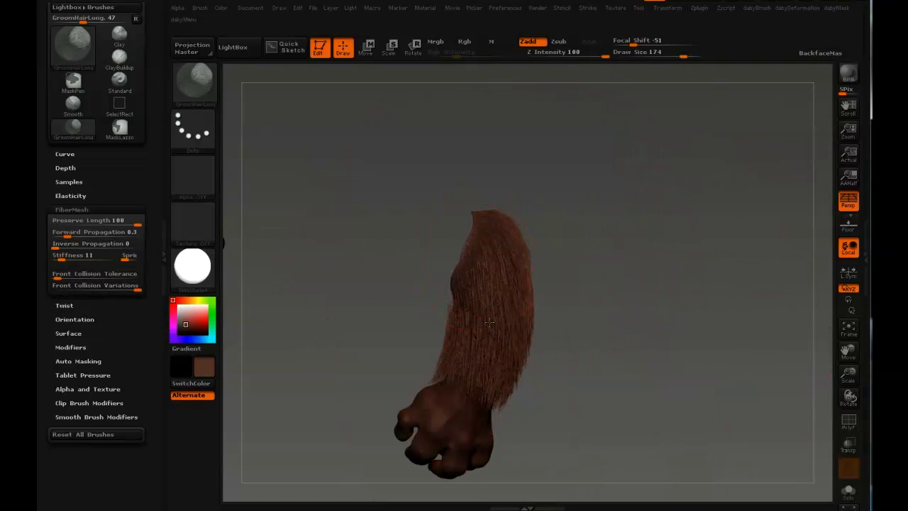
- Comb the forearm fur flat and down toward the hand with GroomHairLong
left_click_drag(480, 366, 380, 330)
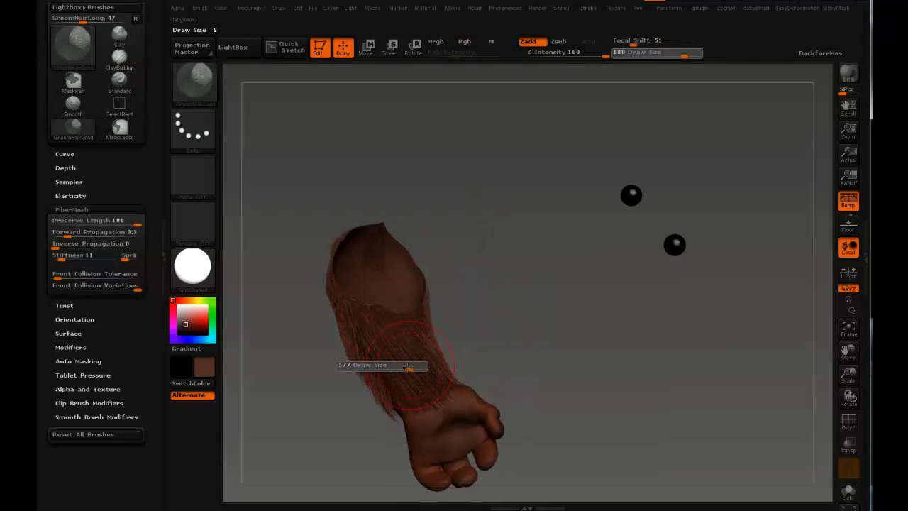
left_click_drag(383, 291, 384, 244)
key("ctrl")
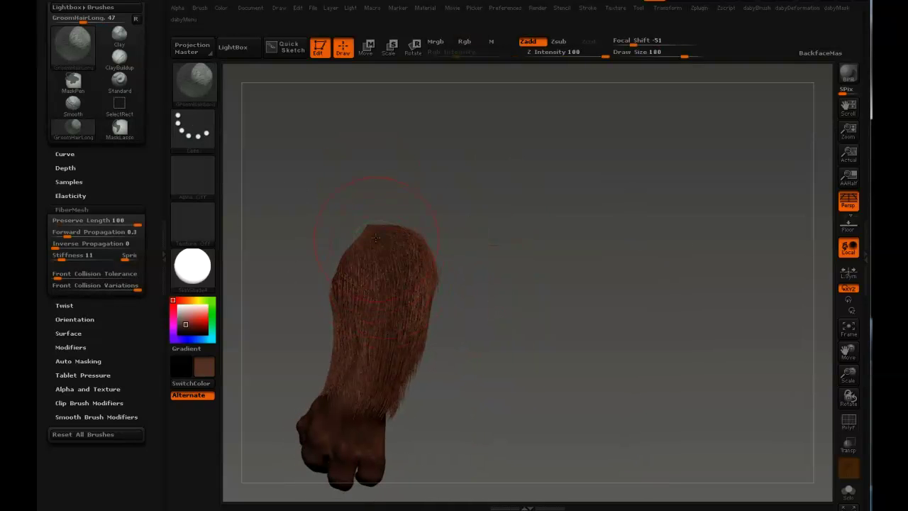
mouse_move(374, 353)
left_mouse_down()
mouse_move(405, 246)
mouse_move(386, 223)
left_mouse_up()
mouse_move(369, 314)
left_mouse_down()
mouse_move(380, 229)
mouse_move(454, 254)
mouse_move(426, 227)
left_mouse_up()
key("s")
- Mask the fiber roots at the top of the arm and turn on Auto Mask FiberMesh
key("ctrl+b")
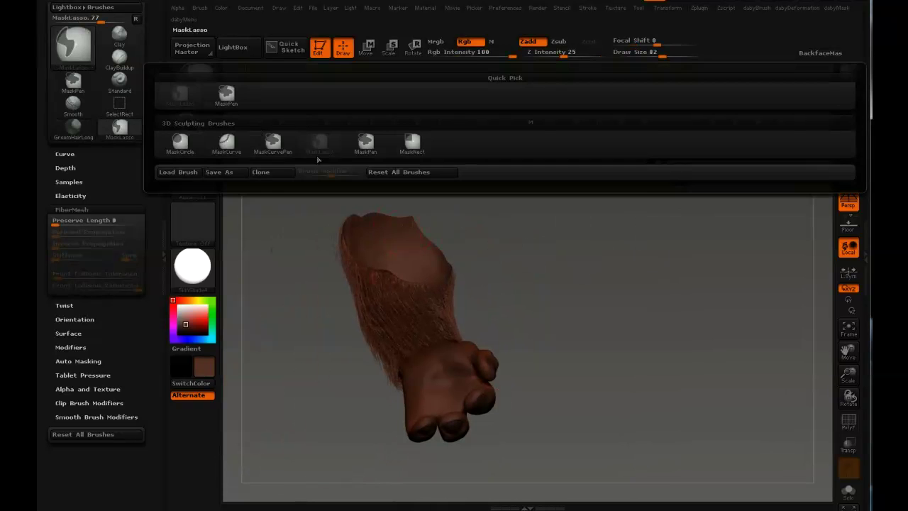
left_click_drag(444, 181, 425, 197, "alt")
key("ctrl")
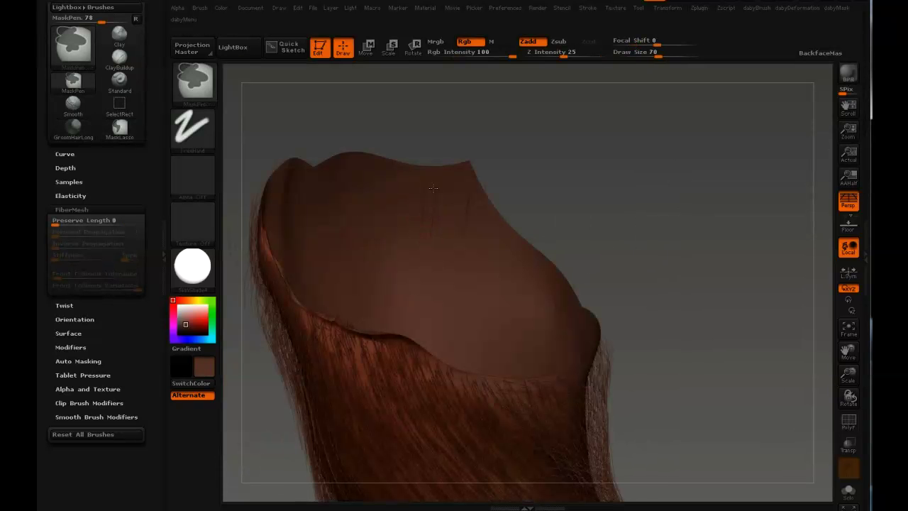
left_click_drag(532, 169, 561, 151)
key("ctrl")
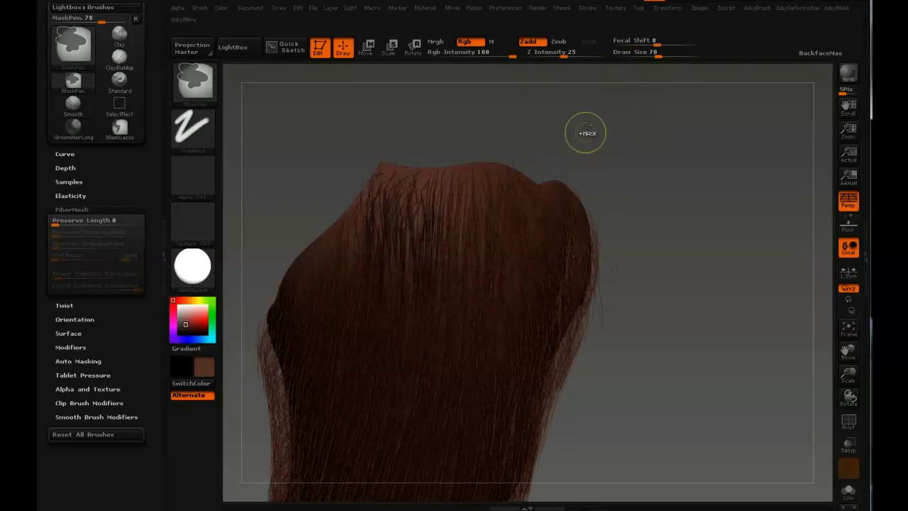
key("ctrl")
left_click(78, 360)
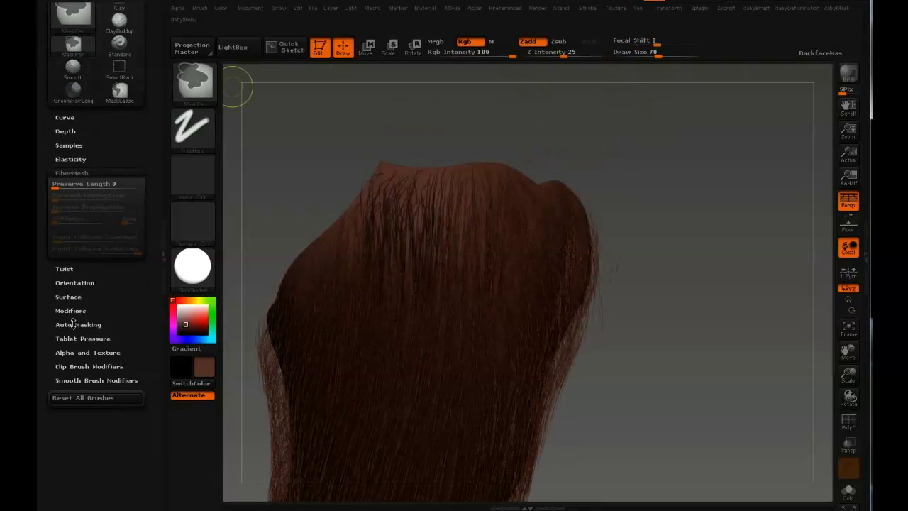
left_click_drag(335, 125, 429, 178)
mouse_move(463, 142)
left_mouse_down()
mouse_move(496, 135)
mouse_move(440, 131)
mouse_move(462, 128)
left_mouse_up()
- Set the brush Draw Size to 50 with the fist turned lower-left
key("b")
key("o")
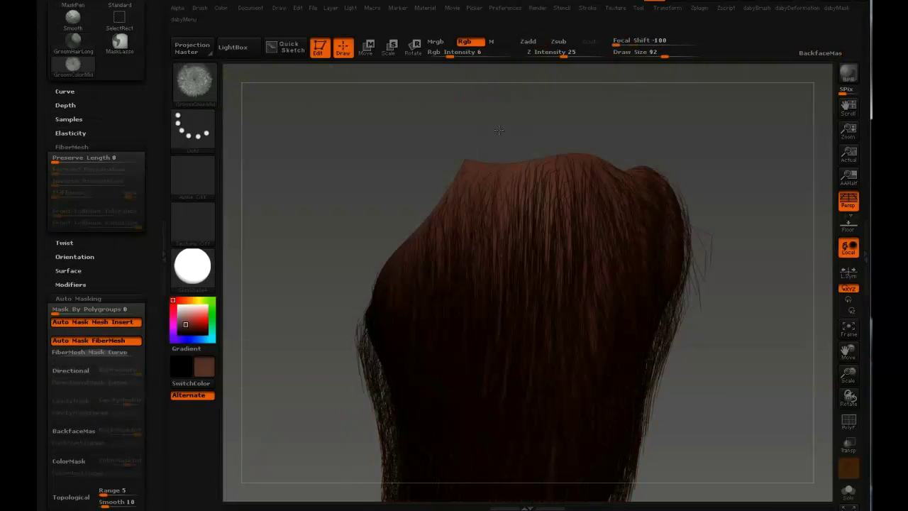
key("b")
key("Escape")
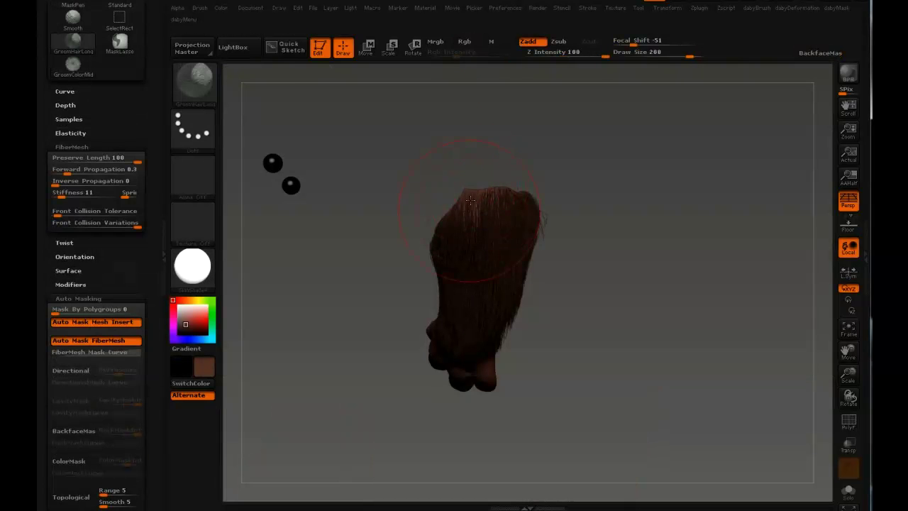
mouse_move(590, 166)
left_mouse_down()
mouse_move(537, 147)
mouse_move(518, 152)
mouse_move(541, 127)
mouse_move(480, 237)
left_mouse_up()
key("s")
key("ctrl")
type("s50")
key("Return")
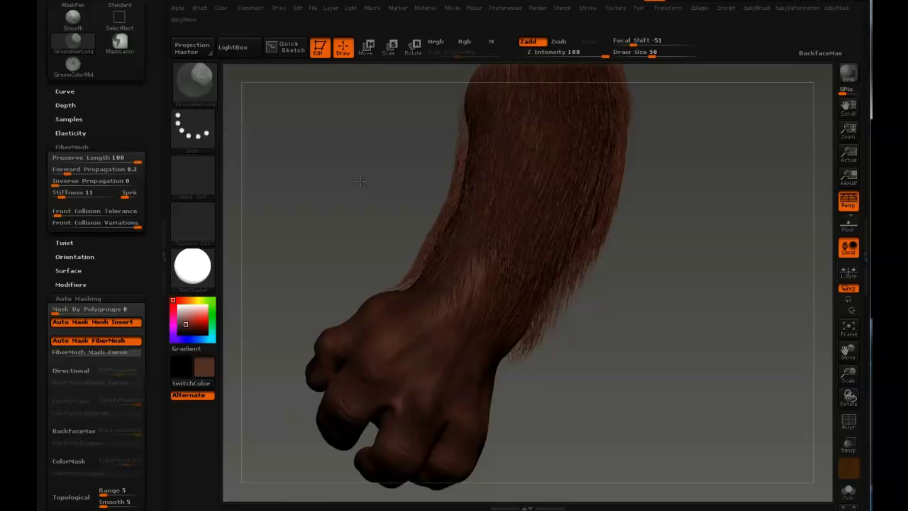
- Mask the fur near the hand and rotate the unmasked fur tips outward
left_click(395, 325, "alt")
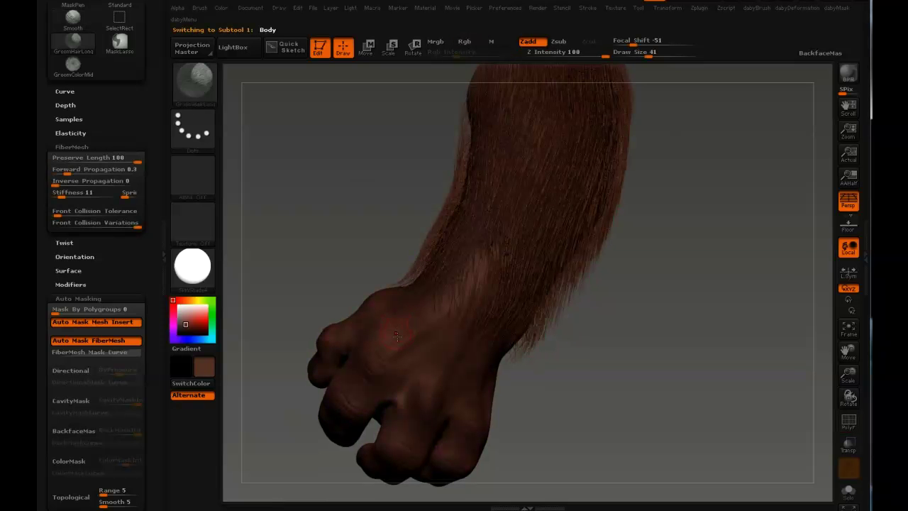
key("ctrl")
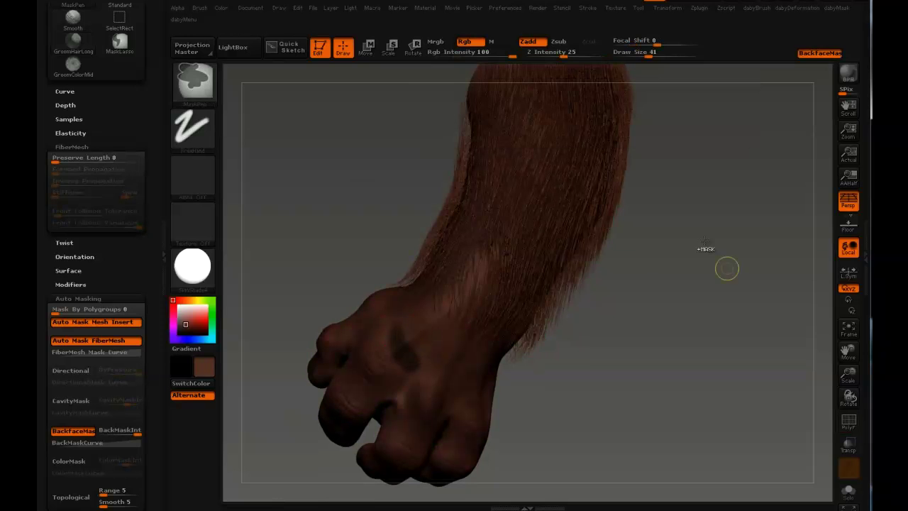
left_click(621, 219, "alt")
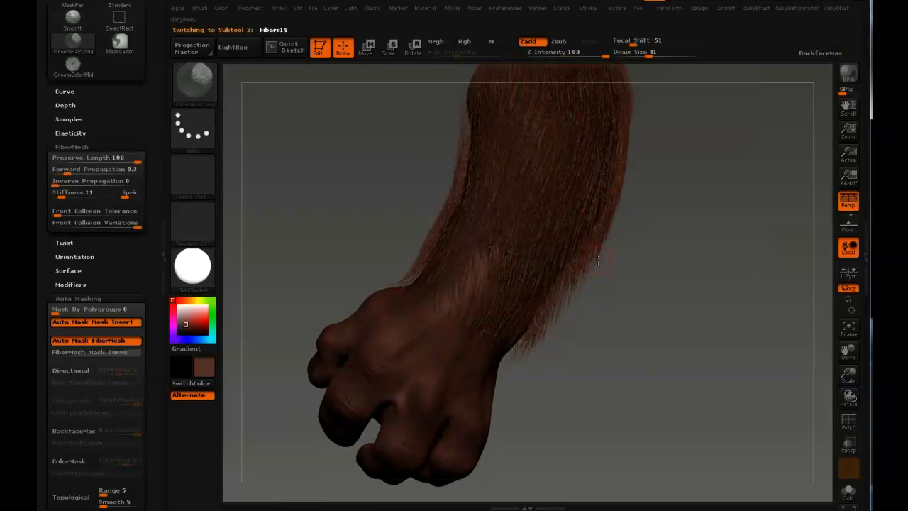
key("ctrl")
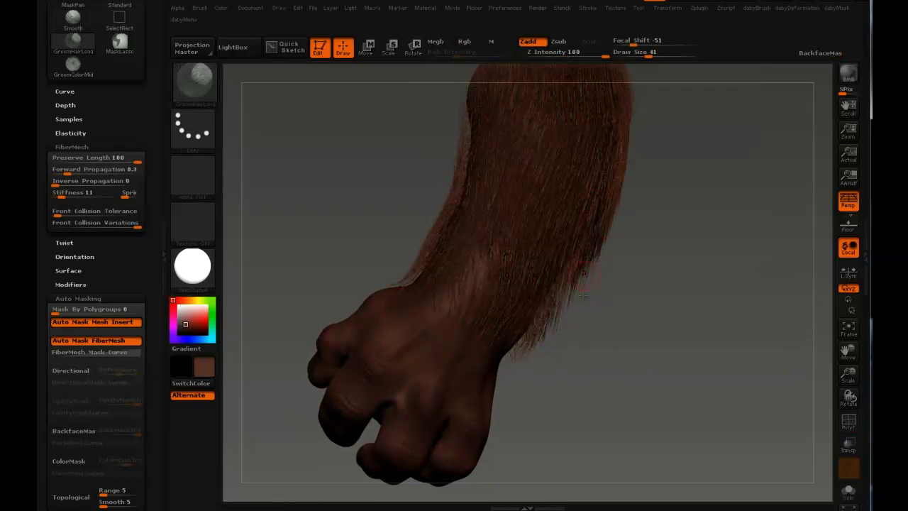
left_click(621, 303, "ctrl")
key("r")
mouse_move(588, 345)
left_mouse_down()
mouse_move(671, 316)
mouse_move(678, 329)
left_mouse_up()
key("q")
- Unhide the rest of the creature and make Body the active subtool
mouse_move(622, 292)
left_mouse_down()
mouse_move(693, 219)
mouse_move(651, 210)
left_mouse_up()
left_click(651, 211, "ctrl+shift")
mouse_move(624, 163)
left_mouse_down()
mouse_move(640, 185)
mouse_move(523, 226)
left_mouse_up()
left_click(524, 201, "alt")
- Hide the paw near the mouth and the feet so only the other arm remains
left_click(612, 222, "ctrl+shift")
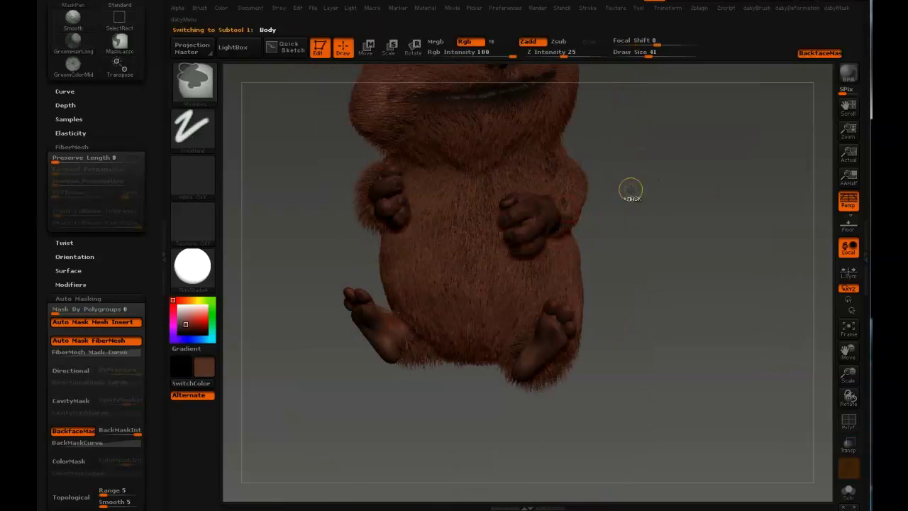
left_click_drag(573, 205, 618, 194)
left_click(742, 171, "ctrl+shift")
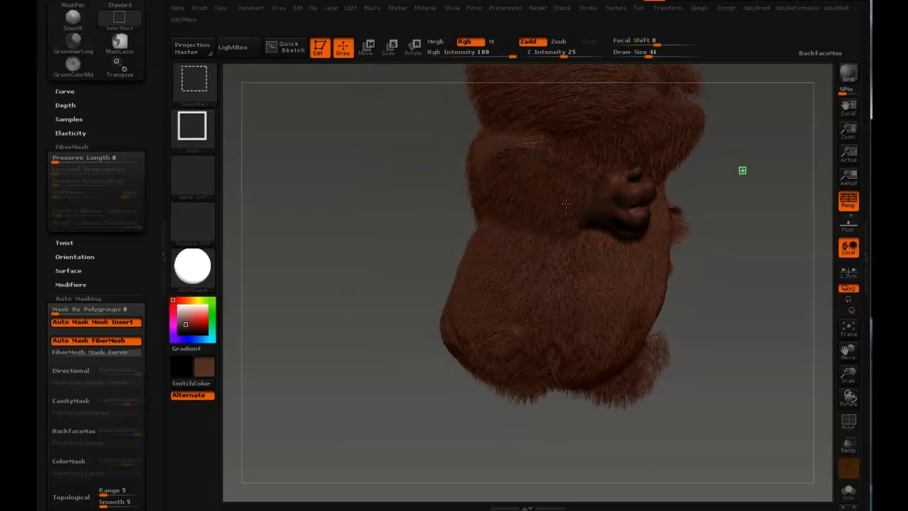
left_click(571, 202, "ctrl+shift")
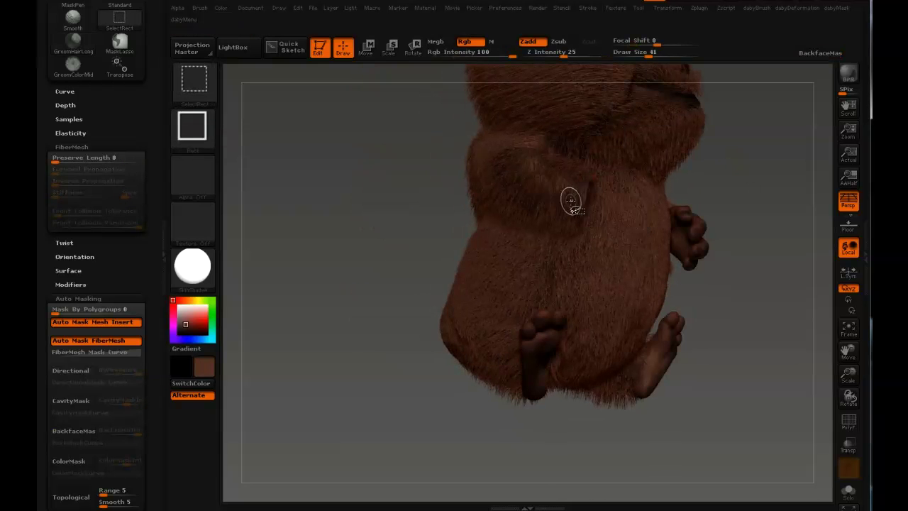
left_click(733, 177, "ctrl+shift")
mouse_move(741, 191)
left_mouse_down()
mouse_move(464, 199)
mouse_move(524, 212)
mouse_move(719, 151)
mouse_move(735, 135)
mouse_move(709, 163)
mouse_move(442, 210)
mouse_move(517, 207)
left_mouse_up()
key("ctrl+shift")
left_click(490, 227, "alt")
key("ctrl+shift")
- Enlarge the GroomHairLong brush to 165 and comb the other arm's fur down toward its fist
key("b")
key("Escape")
key("s")
key("s")
left_click_drag(513, 135, 539, 135)
mouse_move(414, 198)
left_mouse_down()
mouse_move(493, 143)
mouse_move(473, 177)
mouse_move(508, 138)
mouse_move(523, 217)
mouse_move(454, 232)
left_mouse_up()
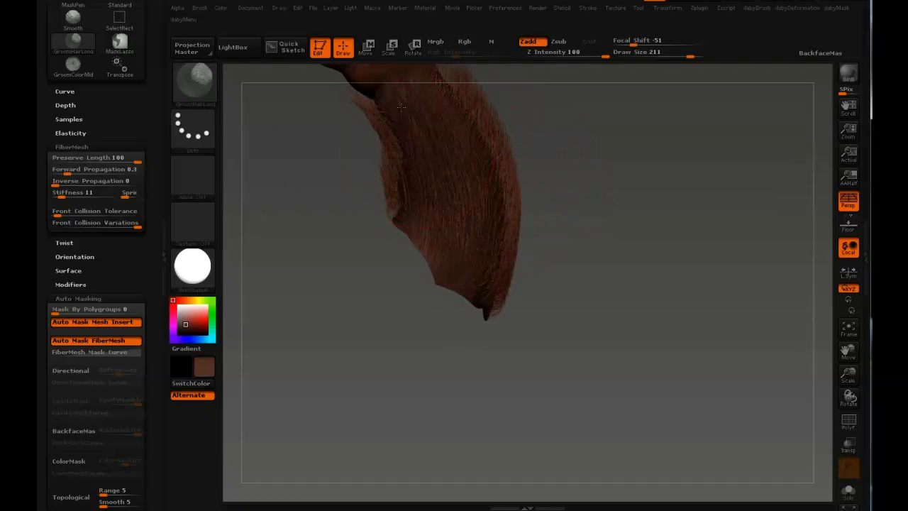
left_click_drag(390, 93, 507, 224)
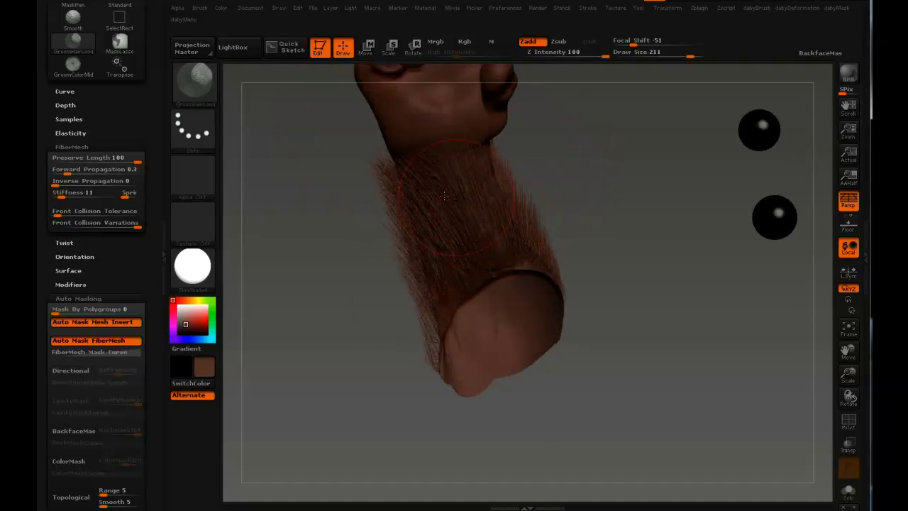
left_click_drag(432, 180, 381, 271)
left_click_drag(387, 182, 360, 175)
left_click_drag(316, 108, 502, 226)
- Switch to the Body subtool, isolate the foot, then make the fur subtool active
key("n")
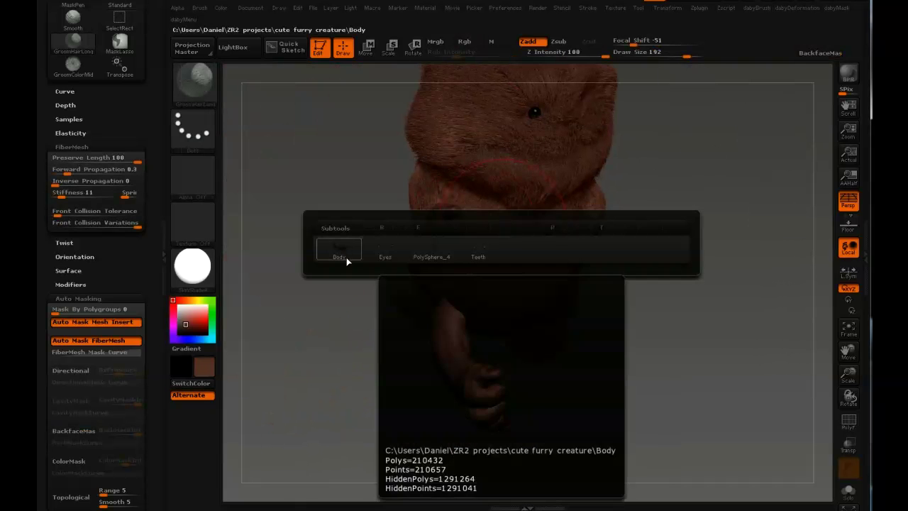
left_click(345, 252)
mouse_move(632, 237)
left_mouse_down()
mouse_move(416, 273)
mouse_move(569, 297)
left_mouse_up()
left_click(546, 298, "ctrl+shift")
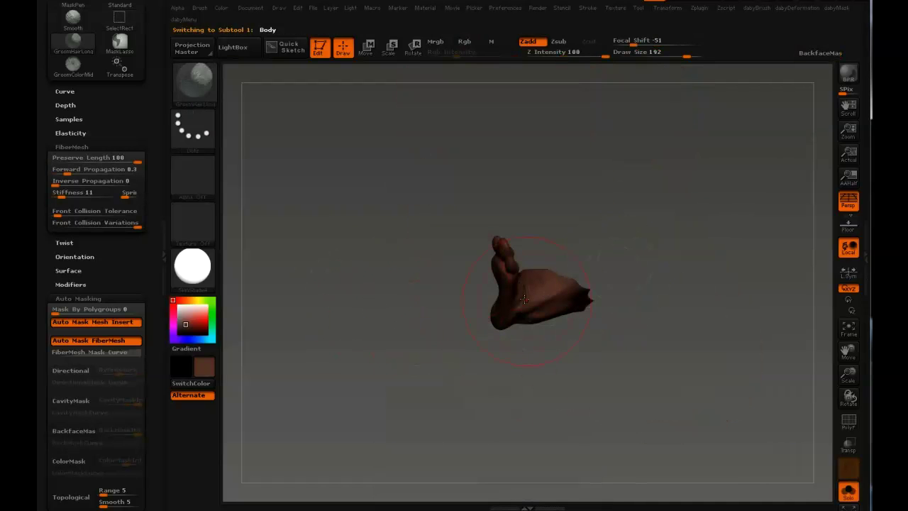
left_click(294, 346)
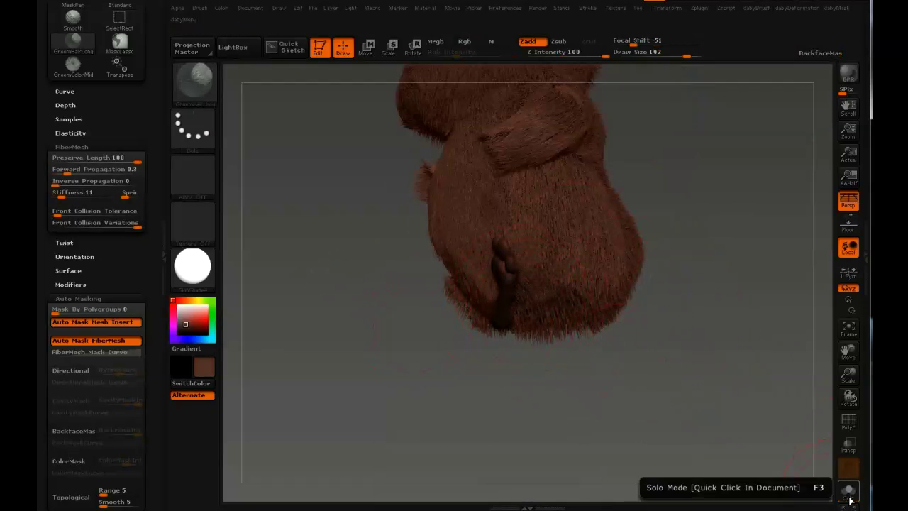
- Comb the foot fur downward, using brush sizes of 256 and then 165
left_click(533, 313, "ctrl+shift")
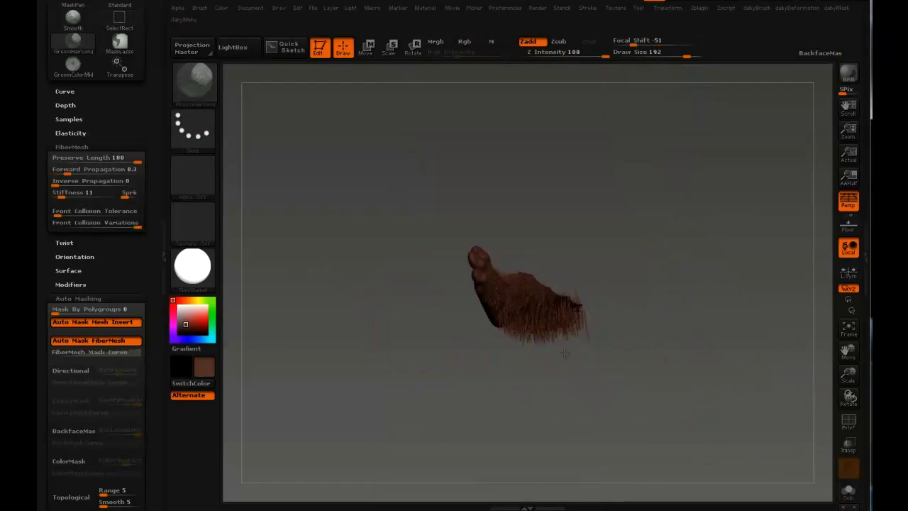
key("s")
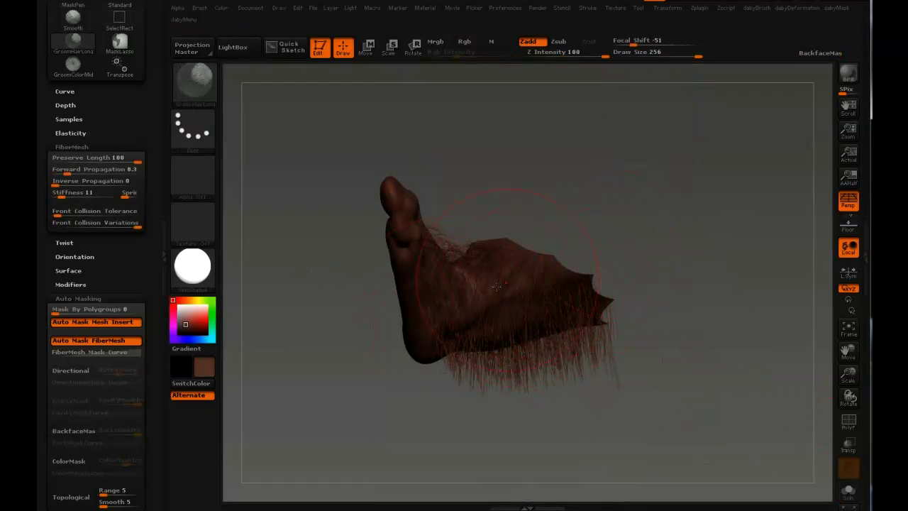
mouse_move(369, 220)
left_mouse_down()
mouse_move(555, 101)
mouse_move(493, 323)
mouse_move(561, 242)
mouse_move(644, 204)
mouse_move(398, 262)
mouse_move(443, 278)
left_mouse_up()
key("s")
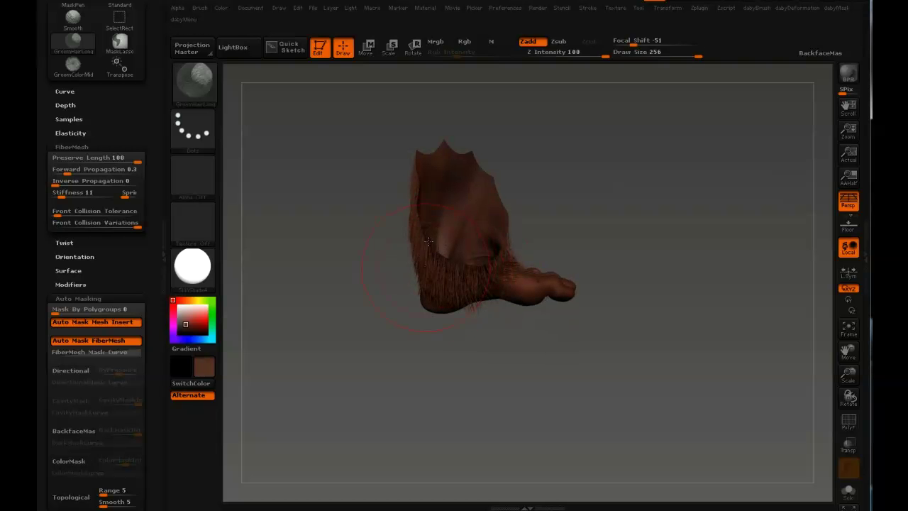
left_click_drag(497, 312, 554, 195)
key("s")
mouse_move(497, 211)
left_mouse_down()
mouse_move(488, 210)
mouse_move(573, 246)
mouse_move(564, 254)
mouse_move(532, 230)
mouse_move(487, 227)
left_mouse_up()
mouse_move(609, 216)
left_mouse_down()
mouse_move(654, 180)
mouse_move(674, 183)
mouse_move(531, 222)
left_mouse_up()
key("s")
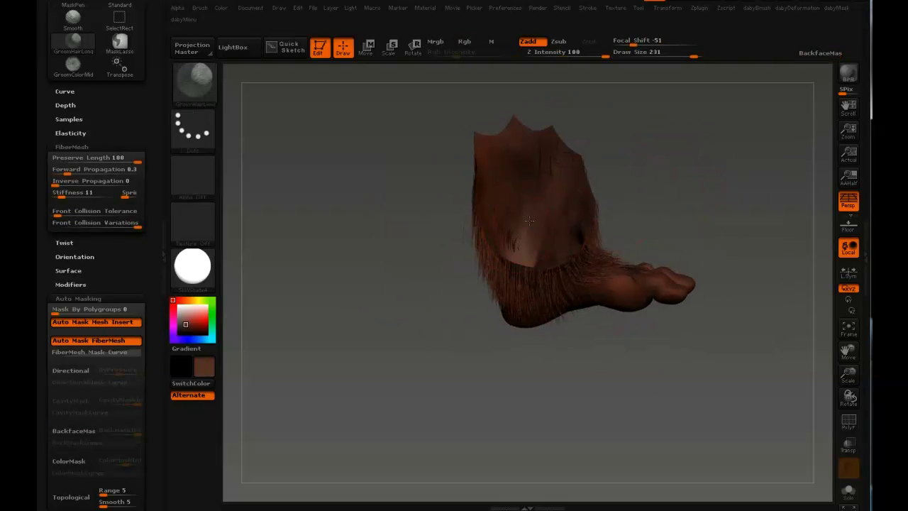
left_click_drag(595, 281, 572, 280)
- Keep combing the foot fur around the heel, toes and ankle from several angles
left_click_drag(572, 281, 650, 262)
mouse_move(679, 234)
left_mouse_down()
mouse_move(658, 248)
mouse_move(668, 300)
left_mouse_up()
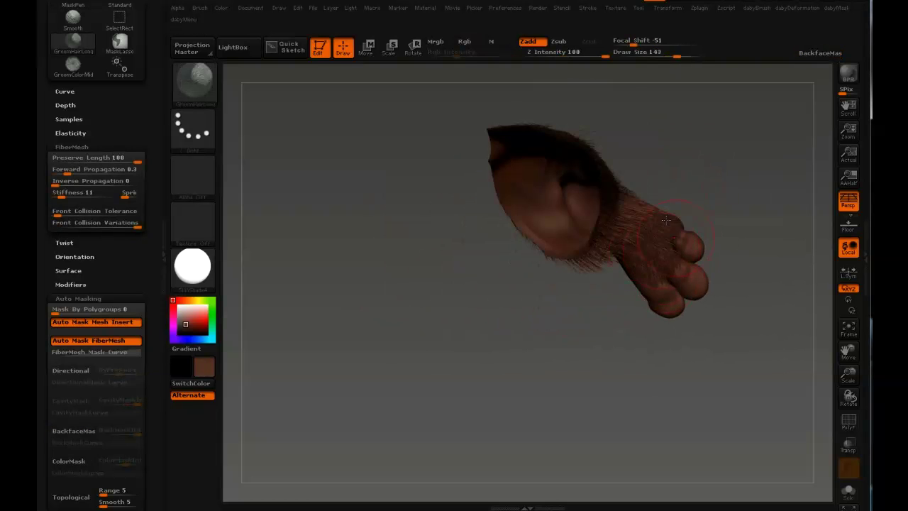
mouse_move(686, 229)
left_mouse_down()
mouse_move(669, 202)
mouse_move(679, 281)
left_mouse_up()
left_click_drag(653, 225, 637, 290)
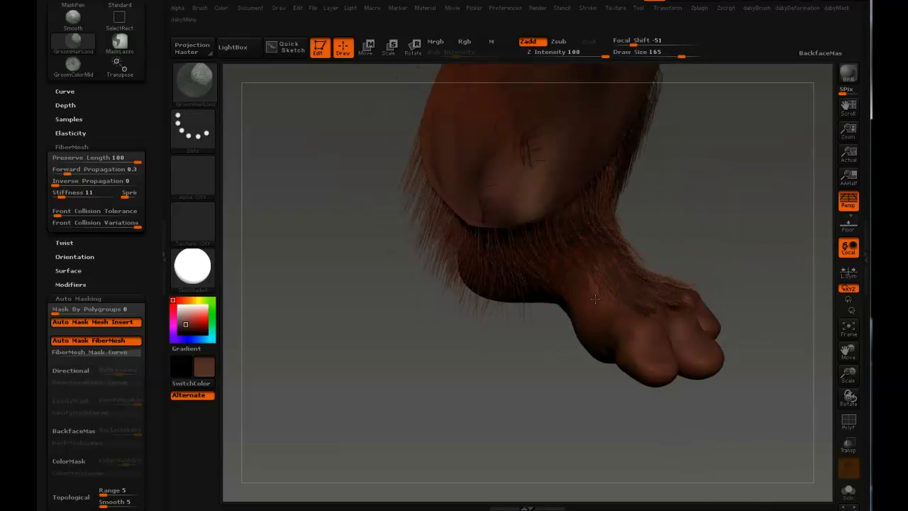
left_click_drag(605, 316, 410, 206)
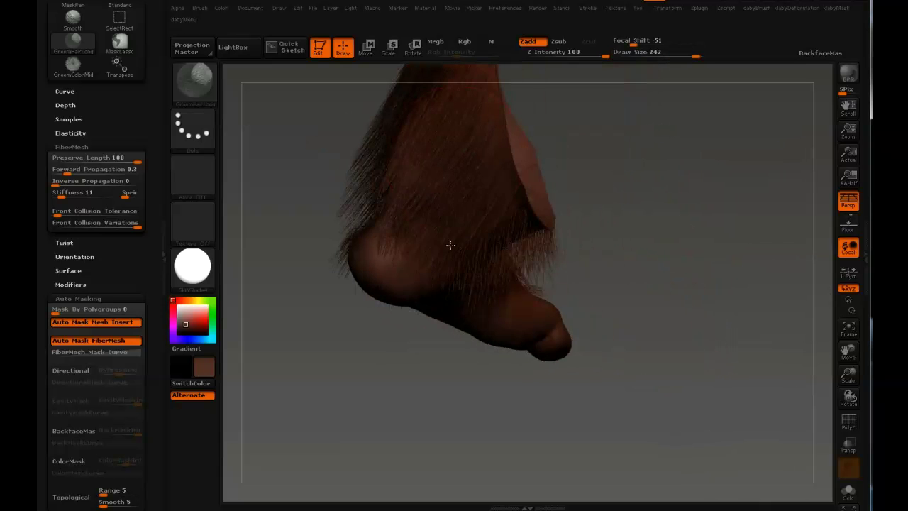
mouse_move(508, 213)
left_mouse_down()
mouse_move(522, 276)
mouse_move(505, 267)
mouse_move(458, 118)
left_mouse_up()
mouse_move(431, 204)
left_mouse_down()
mouse_move(440, 158)
mouse_move(473, 155)
mouse_move(545, 174)
mouse_move(520, 178)
left_mouse_up()
left_click_drag(403, 200, 377, 146)
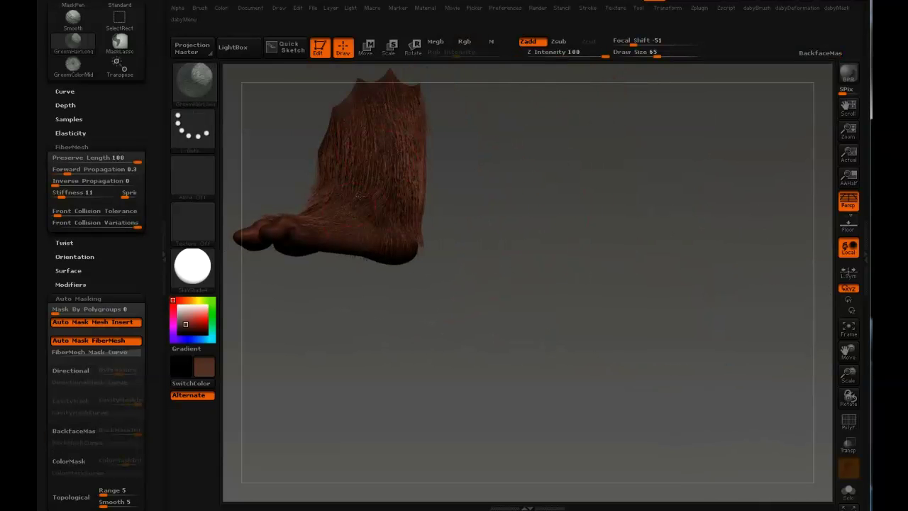
mouse_move(378, 235)
left_mouse_down()
mouse_move(377, 228)
mouse_move(453, 223)
mouse_move(468, 168)
mouse_move(345, 217)
left_mouse_up()
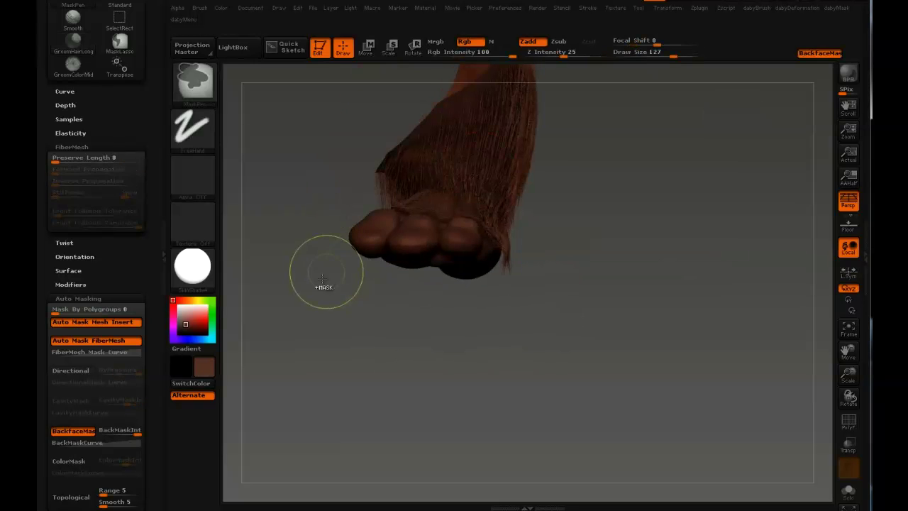
left_click_drag(324, 273, 318, 263)
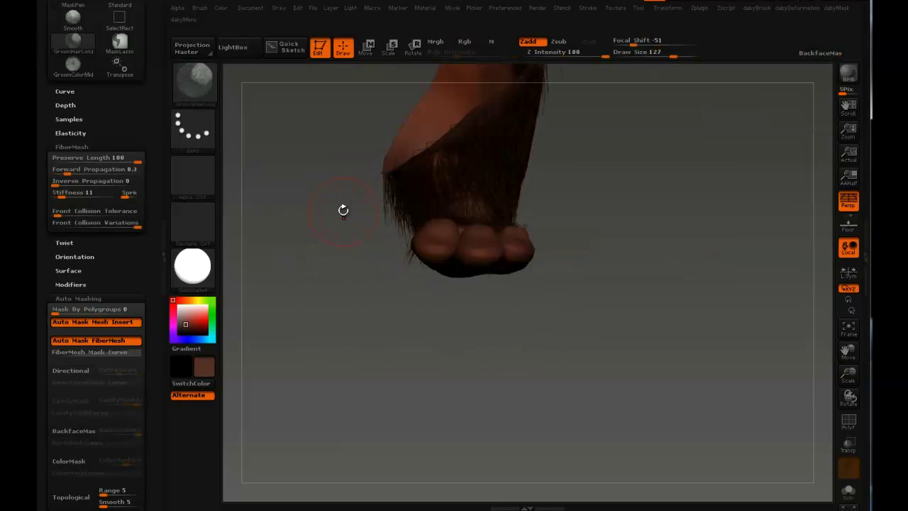
mouse_move(342, 210)
left_mouse_down()
mouse_move(411, 191)
mouse_move(404, 178)
left_mouse_up()
- Finish the ankle fur with a 256 brush and view the whole creature from side and front
key("s")
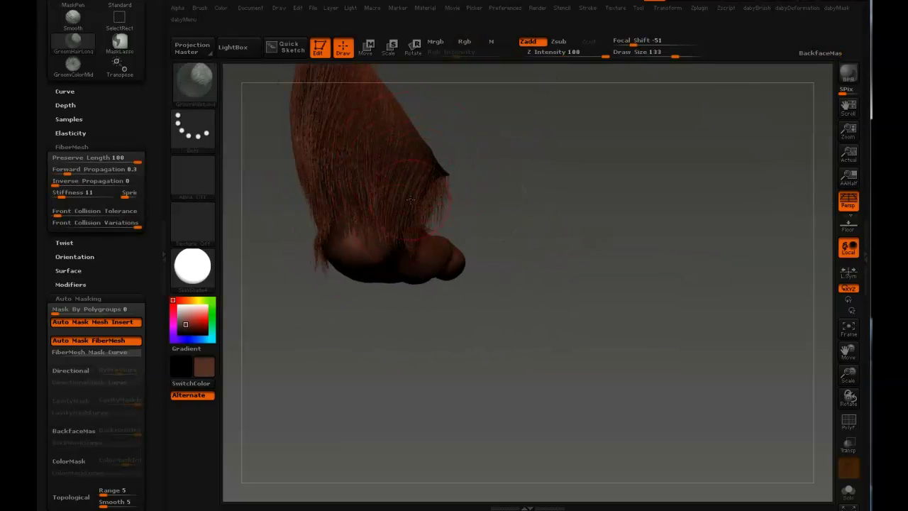
left_click_drag(413, 197, 425, 213)
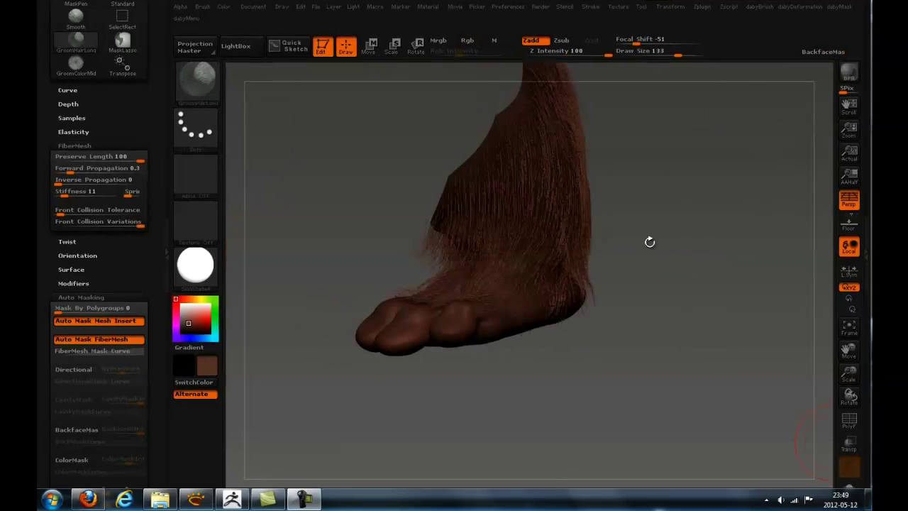
mouse_move(650, 242)
left_mouse_down()
mouse_move(659, 257)
mouse_move(656, 221)
mouse_move(660, 227)
left_mouse_up()
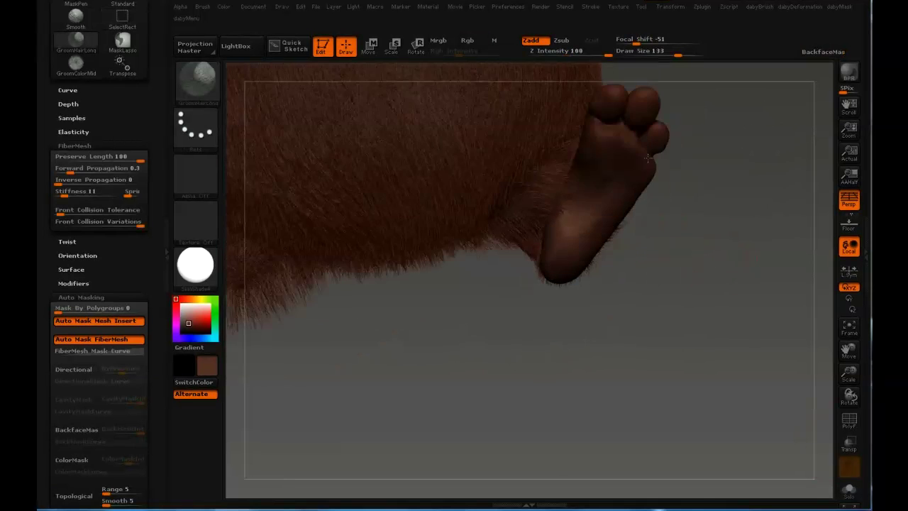
left_click_drag(608, 249, 614, 258)
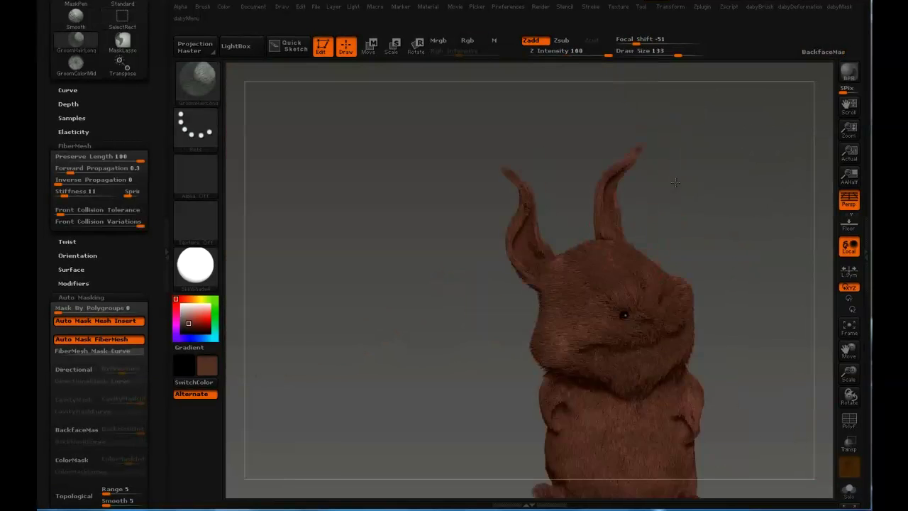
left_click_drag(675, 183, 646, 223)
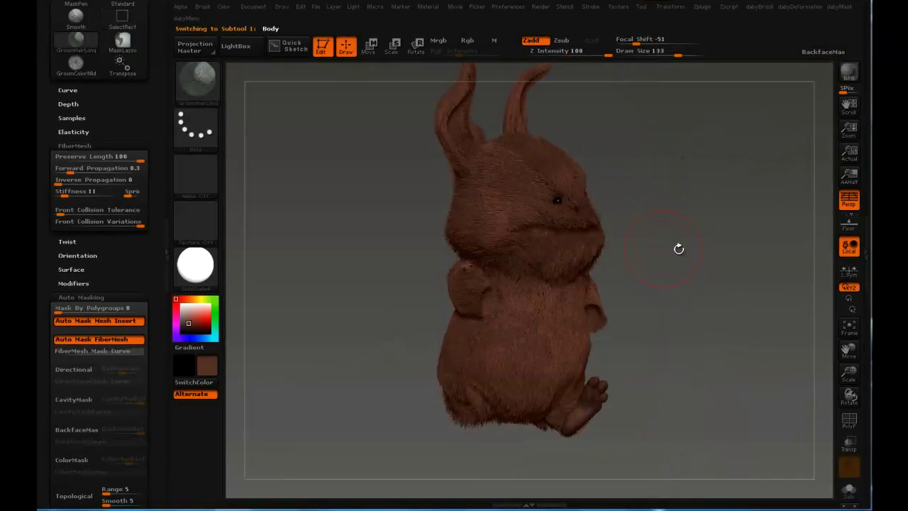
- Make Fibers18 active, isolate the other foot's fur polygroup and frame it
left_click_drag(661, 246, 628, 249)
key("ctrl+shift")
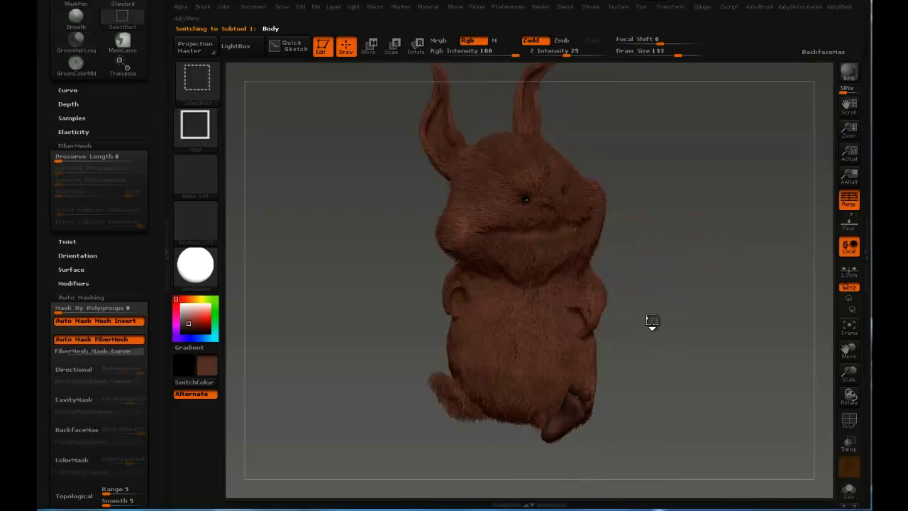
mouse_move(652, 319)
left_mouse_down()
mouse_move(677, 306)
mouse_move(761, 349)
mouse_move(683, 363)
mouse_move(739, 311)
mouse_move(662, 294)
mouse_move(644, 305)
mouse_move(671, 277)
left_mouse_up()
left_click(661, 296, "alt")
key("shift+f")
left_click(669, 281, "ctrl+shift")
key("shift+f")
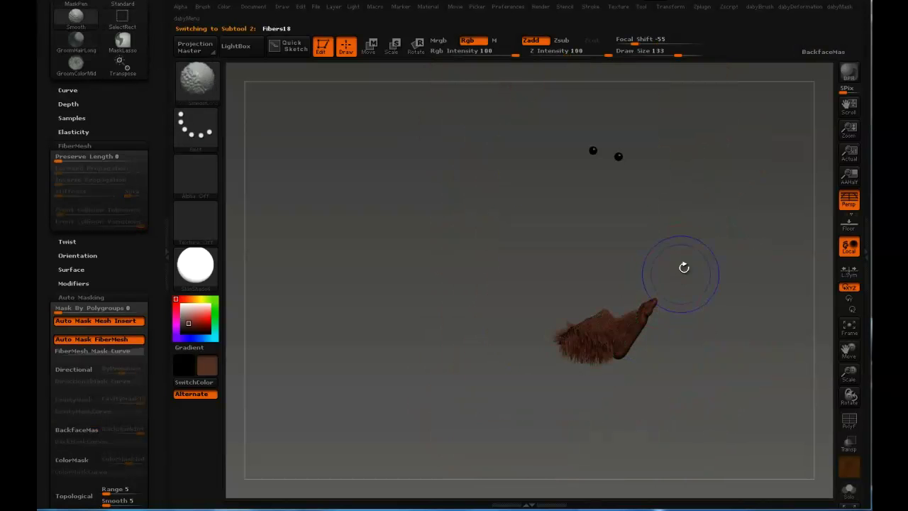
mouse_move(695, 248)
left_mouse_down()
mouse_move(721, 206)
mouse_move(603, 314)
mouse_move(565, 298)
mouse_move(573, 323)
mouse_move(614, 287)
mouse_move(628, 291)
mouse_move(584, 333)
mouse_move(595, 344)
mouse_move(538, 299)
mouse_move(573, 256)
mouse_move(644, 282)
mouse_move(669, 248)
mouse_move(632, 281)
left_mouse_up()
key("f")
- Comb the other foot's fur down over the ankle and toes with GroomHairLong
left_click_drag(529, 254, 516, 169)
mouse_move(451, 171)
left_mouse_down()
mouse_move(446, 234)
mouse_move(479, 283)
mouse_move(420, 225)
mouse_move(774, 418)
mouse_move(719, 452)
mouse_move(489, 211)
mouse_move(547, 224)
left_mouse_up()
left_click_drag(456, 252, 534, 177)
key("s")
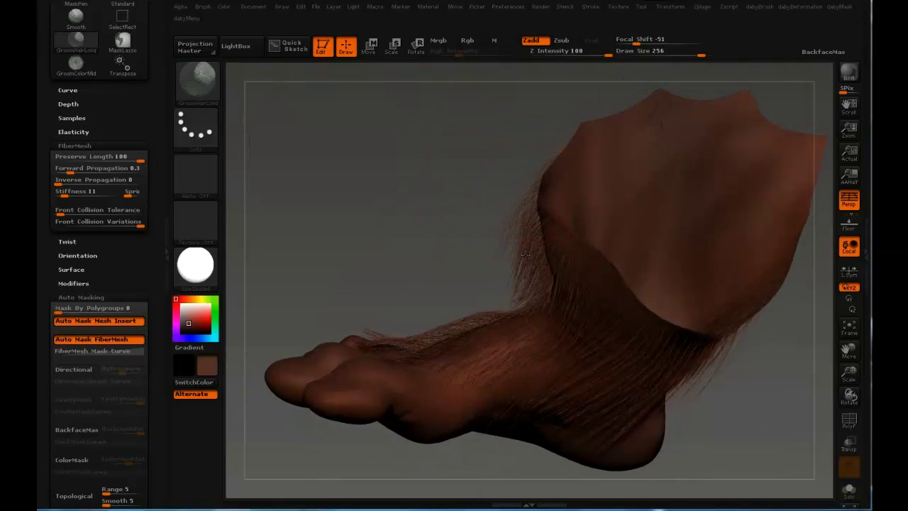
left_click_drag(516, 240, 410, 151)
left_click_drag(410, 276, 417, 197)
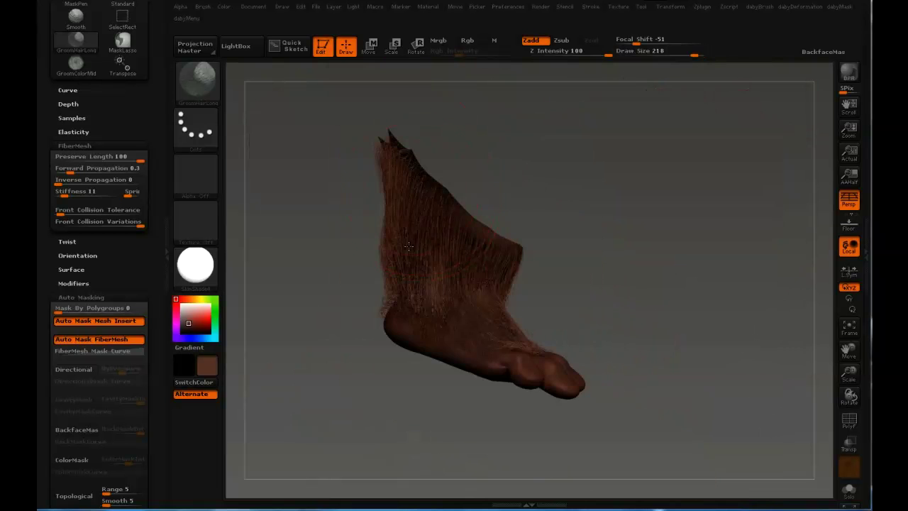
mouse_move(411, 258)
left_mouse_down()
mouse_move(389, 208)
mouse_move(331, 278)
left_mouse_up()
left_click_drag(389, 188, 378, 215)
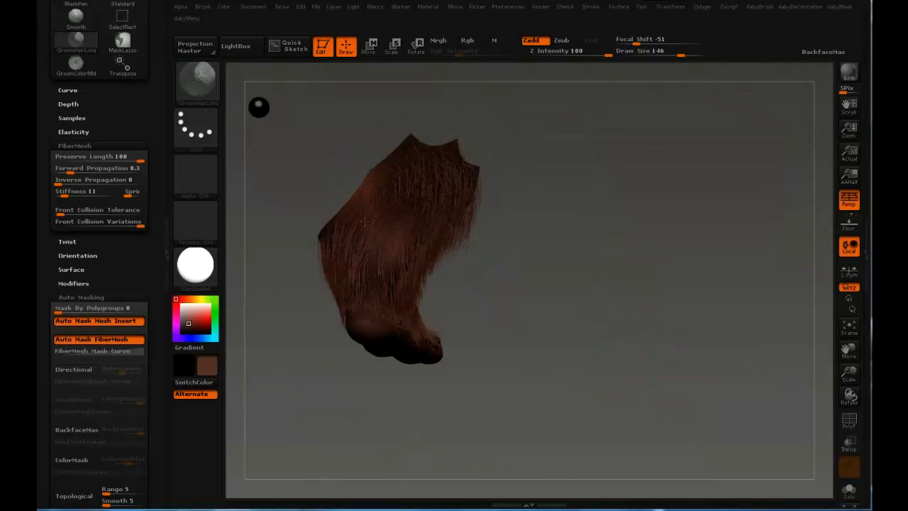
mouse_move(502, 296)
left_mouse_down()
mouse_move(393, 268)
mouse_move(570, 212)
mouse_move(547, 302)
mouse_move(490, 310)
left_mouse_up()
- Go from the Body subtool to Fibers18, dismissing the warning message
key("n")
left_click(490, 310)
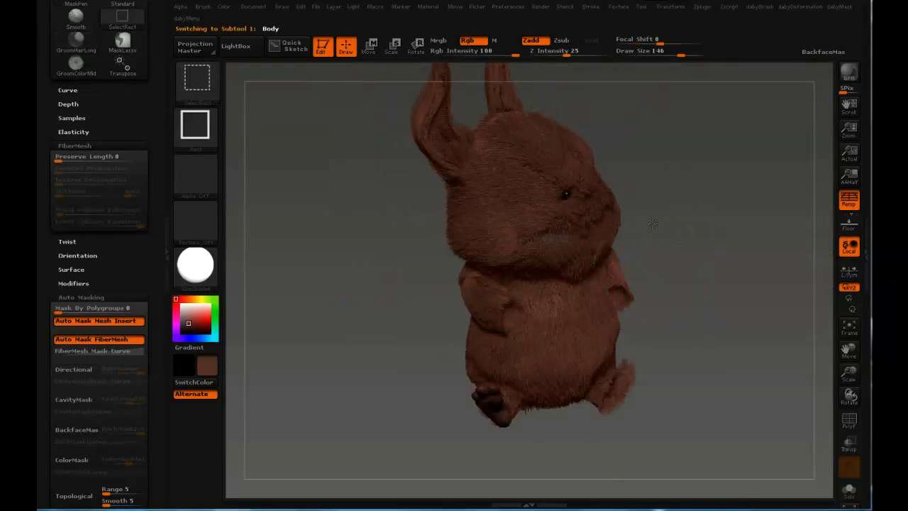
mouse_move(674, 243)
left_mouse_down()
mouse_move(643, 229)
mouse_move(638, 205)
mouse_move(686, 228)
mouse_move(462, 229)
left_mouse_up()
left_click(462, 229)
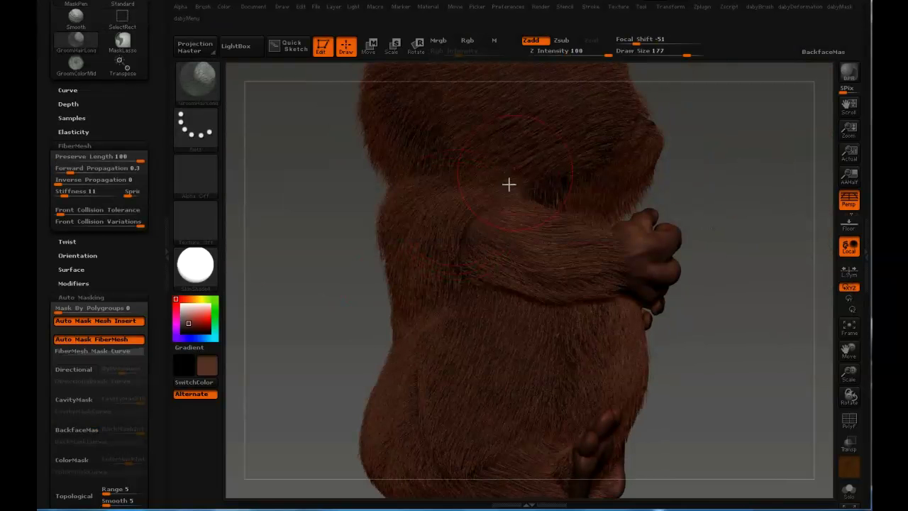
left_click(450, 210, "alt")
left_click(318, 213)
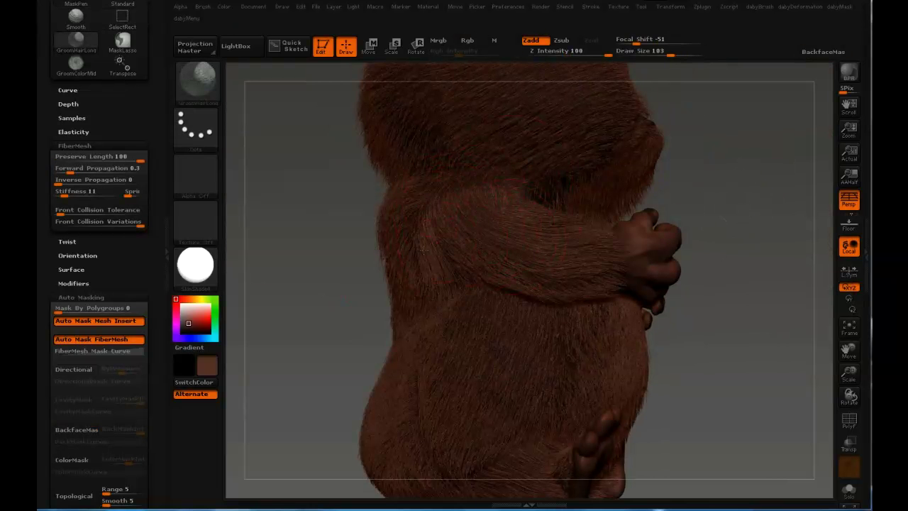
- Groom the body and head fur with brush sizes 133 and 165
right_click_drag(421, 239, 405, 207)
key("s")
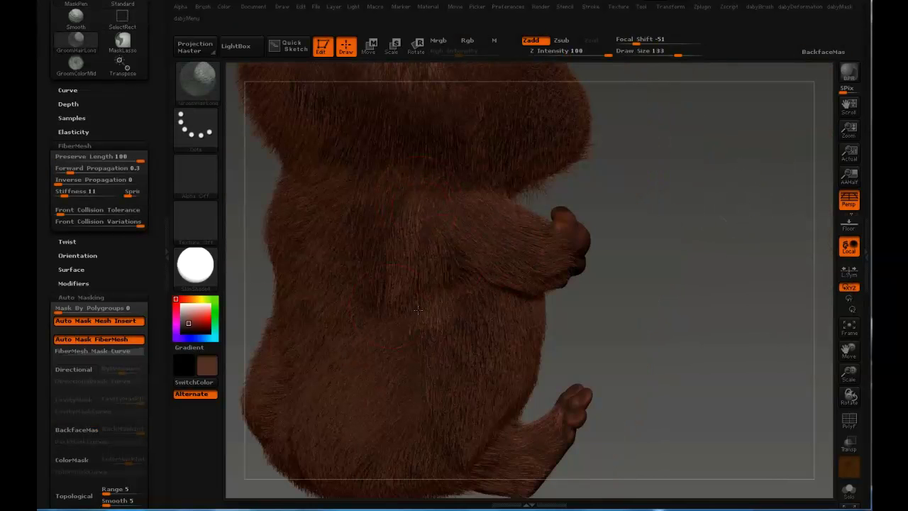
right_click_drag(499, 293, 658, 325)
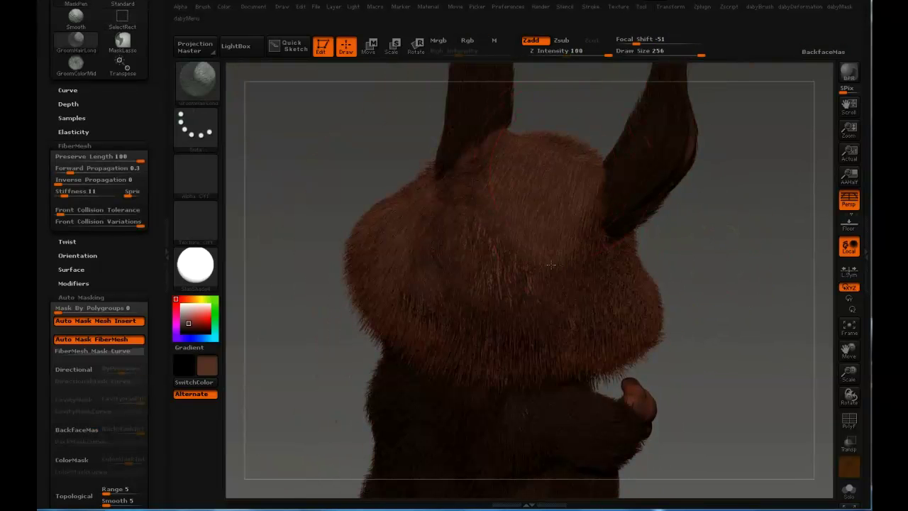
mouse_move(554, 292)
left_mouse_down()
mouse_move(525, 334)
mouse_move(602, 340)
mouse_move(440, 248)
mouse_move(472, 316)
left_mouse_up()
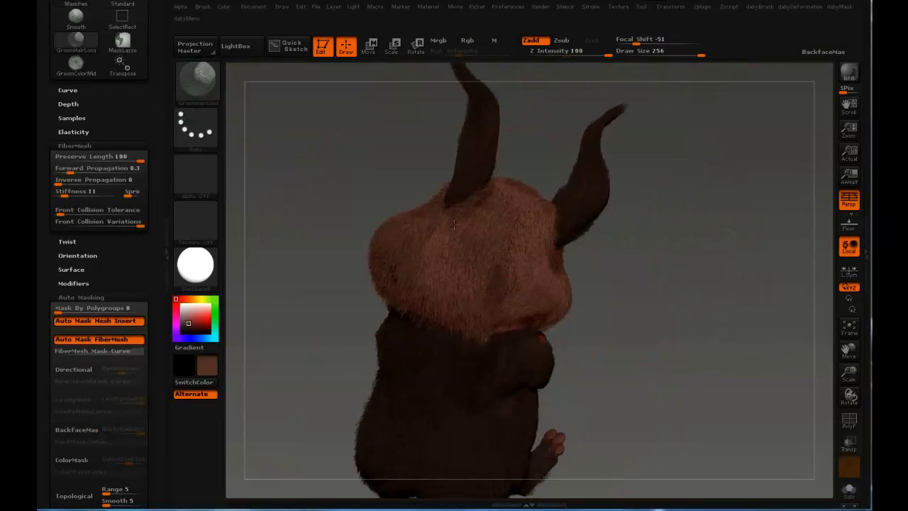
key("s")
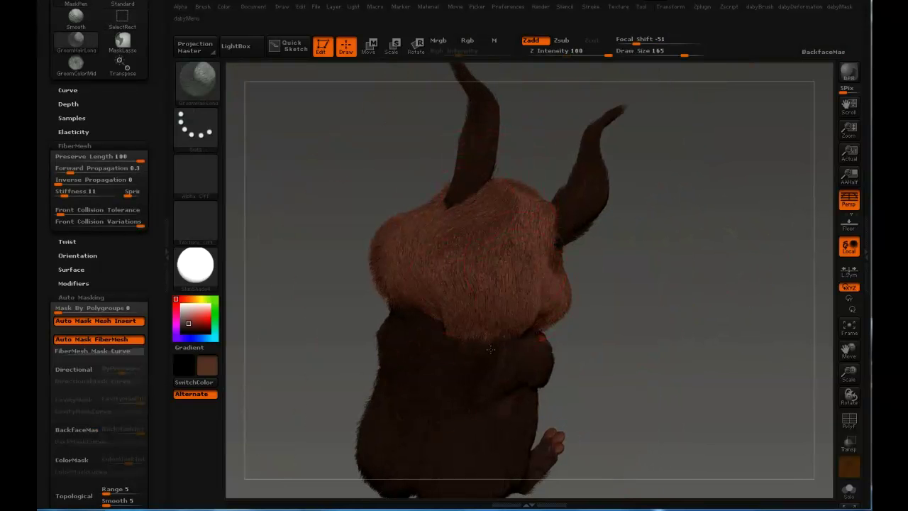
mouse_move(298, 319)
left_mouse_down()
mouse_move(529, 270)
mouse_move(408, 276)
mouse_move(468, 220)
mouse_move(582, 161)
mouse_move(541, 160)
mouse_move(542, 188)
left_mouse_up()
left_click_drag(593, 131, 535, 193)
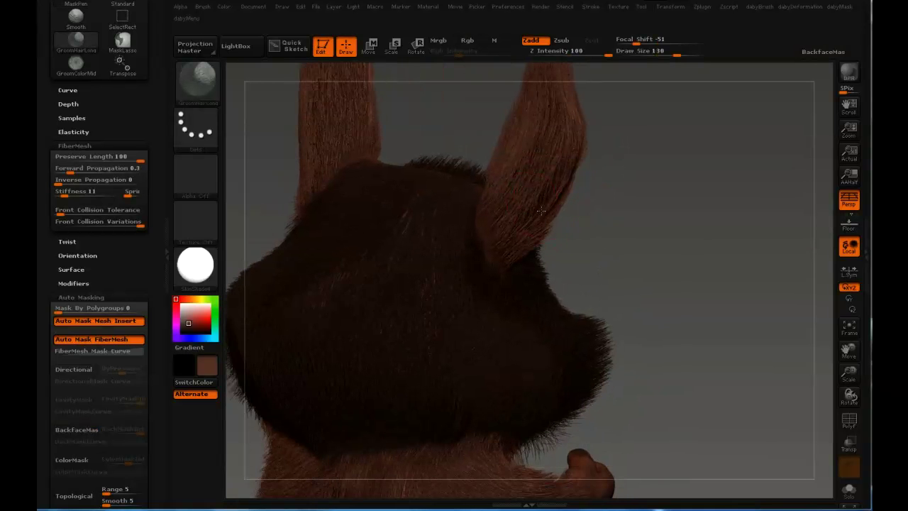
- Frame both ears and enlarge the GroomHairLong brush to size 133
left_click_drag(557, 103, 552, 192, "alt")
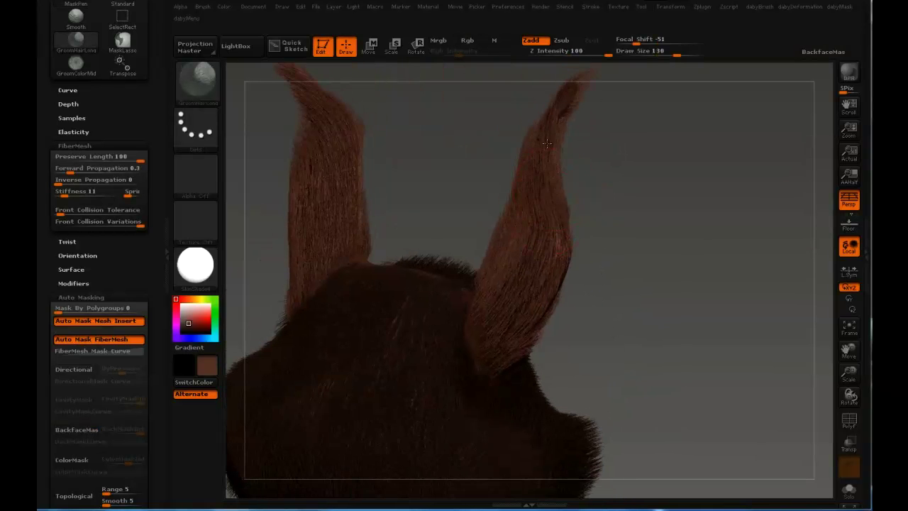
left_click_drag(562, 108, 575, 135)
left_click_drag(533, 188, 535, 323)
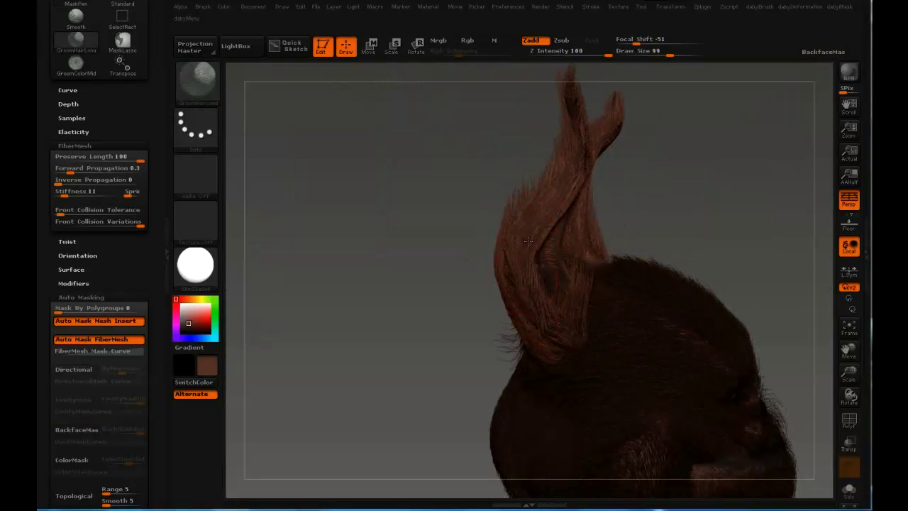
left_click_drag(567, 162, 495, 284)
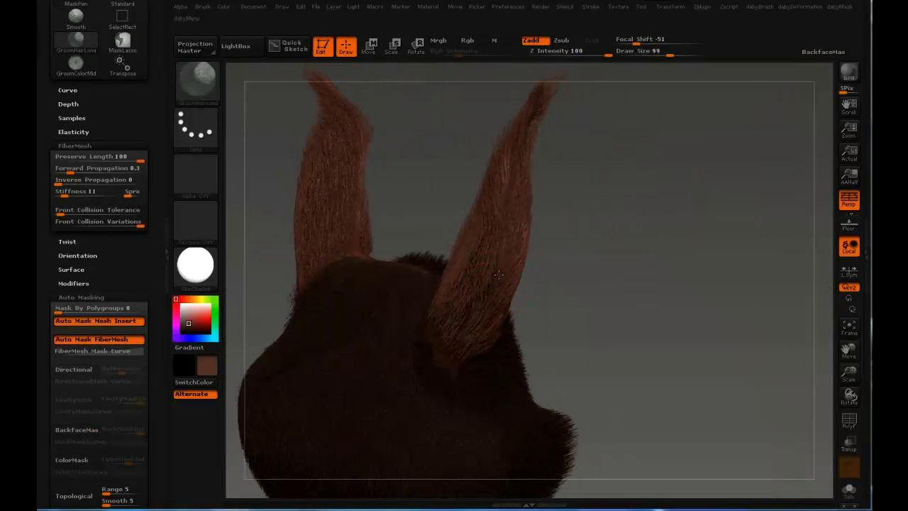
key("s")
left_click(495, 271)
- Groom the ear fur upward into swept, bent tips, resizing the brush to 140
left_click_drag(506, 171, 487, 278)
left_click_drag(507, 145, 512, 254)
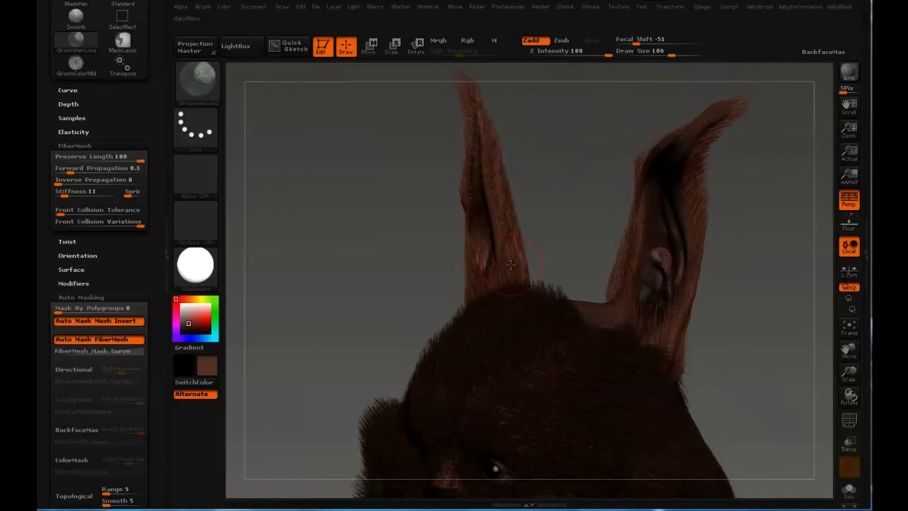
left_click_drag(524, 161, 514, 253)
key("bracketleft")
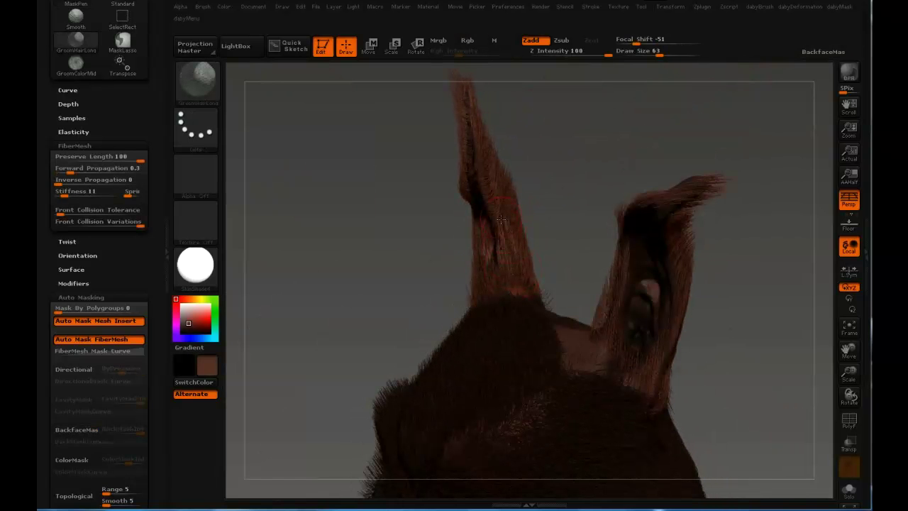
left_click_drag(507, 154, 508, 226)
key("bracketright")
key("bracketright")
key("bracketright")
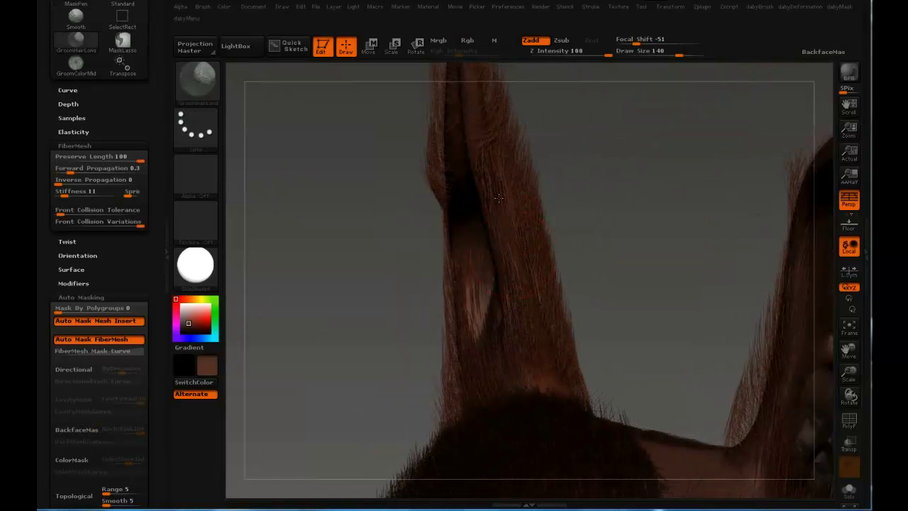
left_click_drag(507, 159, 525, 117)
- Mask part of the ear fur, then return to the GroomHairLong brush
key("b")
key("s")
key("t")
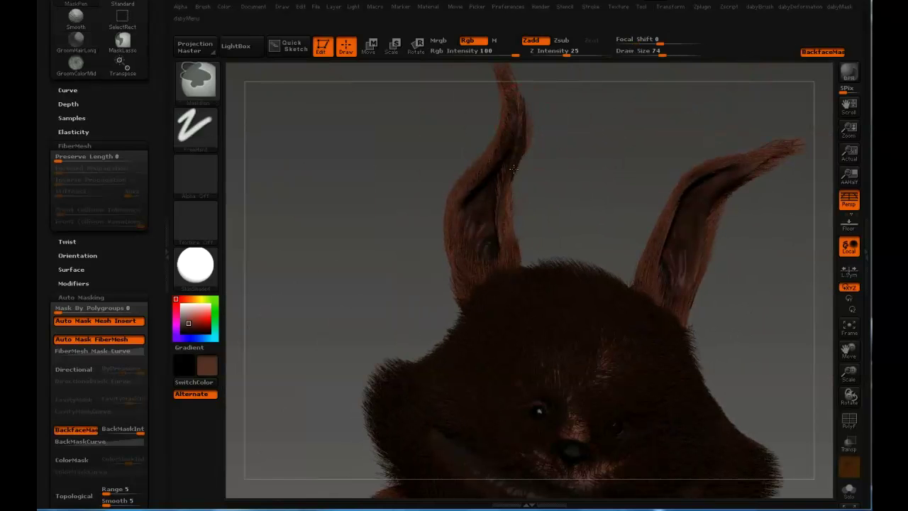
key("b")
key("g")
key("h")
mouse_move(568, 204)
left_mouse_down()
mouse_move(543, 233)
mouse_move(579, 217)
left_mouse_up()
left_click_drag(535, 261, 530, 188, "ctrl")
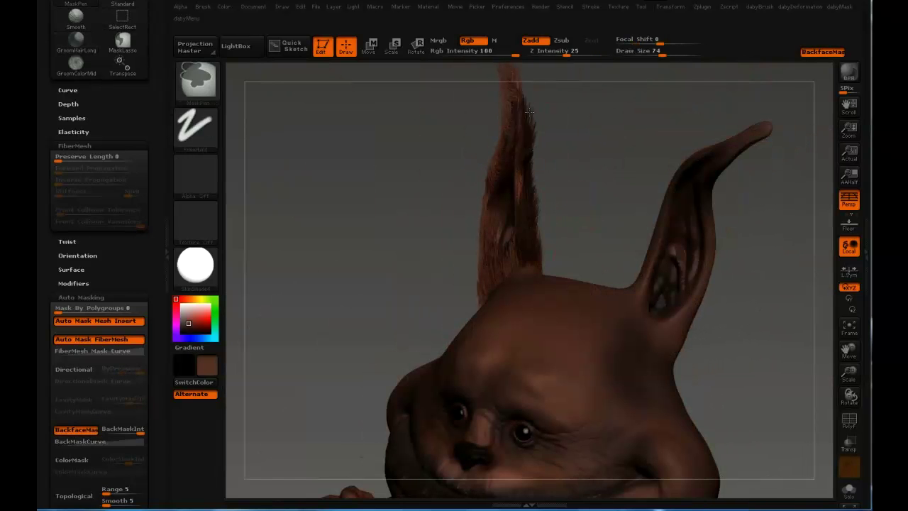
- Orbit around the model to inspect the thick, curving ear tuft from front and back
left_click_drag(528, 100, 560, 120)
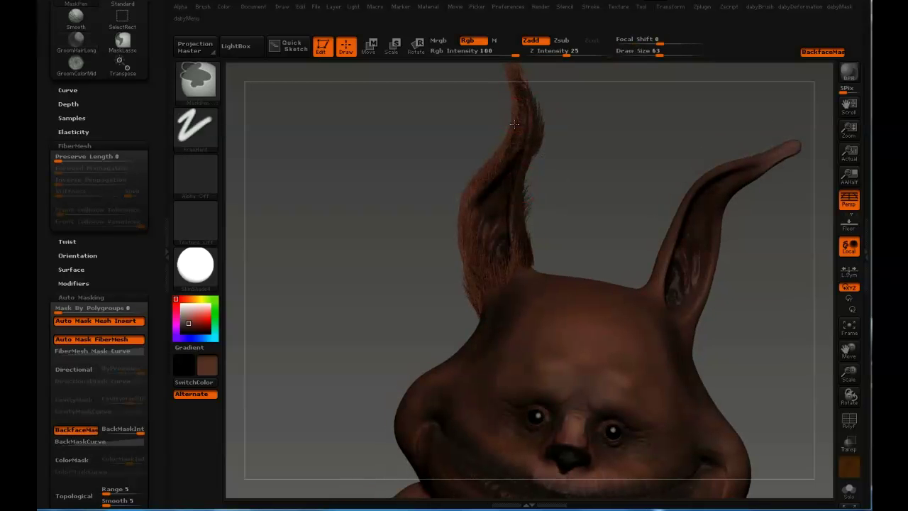
mouse_move(571, 200)
left_mouse_down()
mouse_move(539, 213)
mouse_move(579, 226)
left_mouse_up()
left_click_drag(543, 82, 543, 203)
left_click_drag(563, 161, 544, 196)
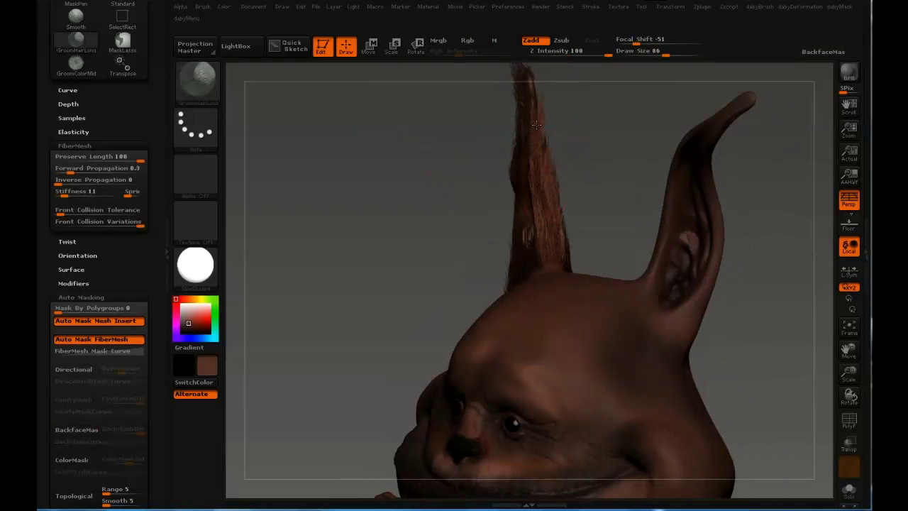
left_click_drag(533, 108, 603, 145)
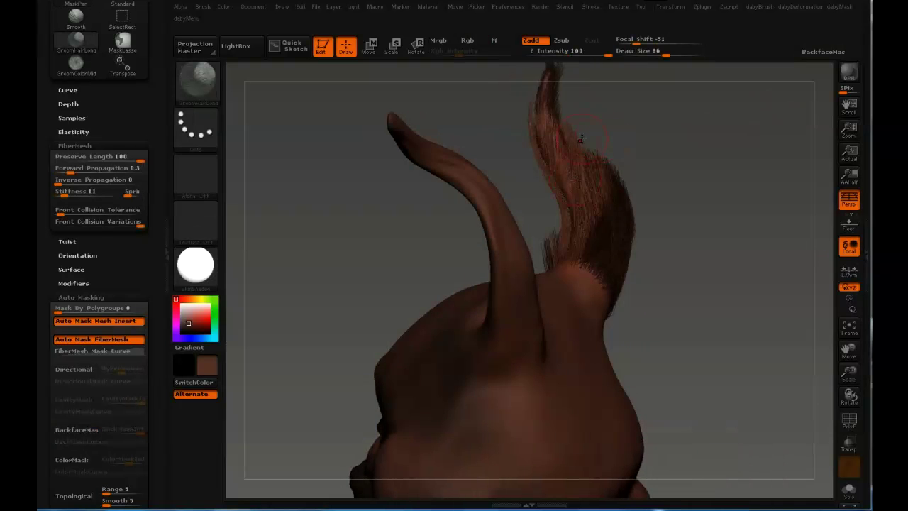
left_click_drag(660, 170, 668, 189)
left_click_drag(649, 146, 617, 150)
key("]")
left_click_drag(569, 165, 591, 227)
- Pick GroomBrush1 from the brush library and comb the ear tuft upright at size 120
key("b")
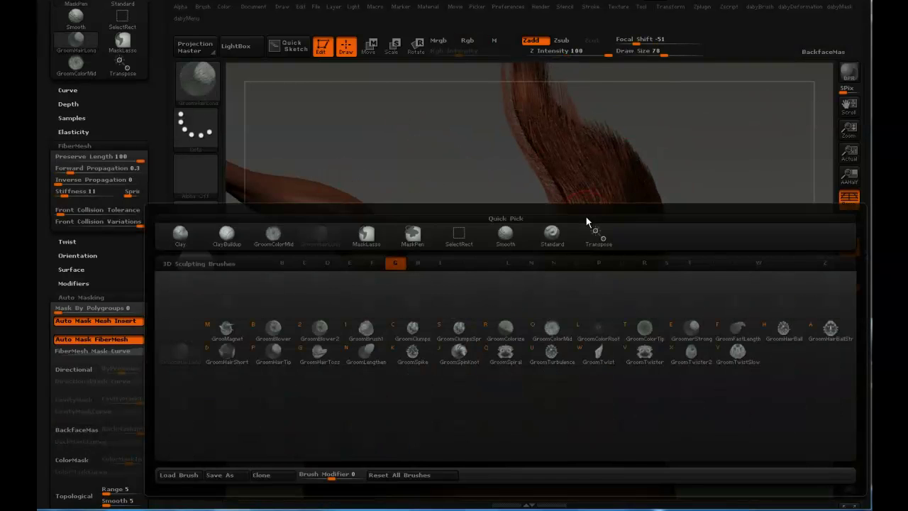
left_click(379, 338)
key("]")
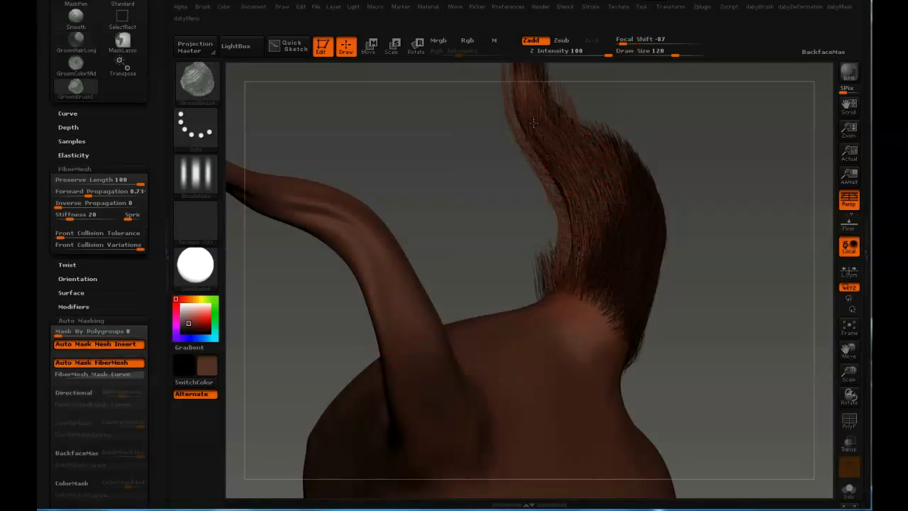
mouse_move(529, 115)
left_mouse_down()
mouse_move(540, 179)
mouse_move(619, 157)
mouse_move(553, 298)
left_mouse_up()
key("[")
key("]")
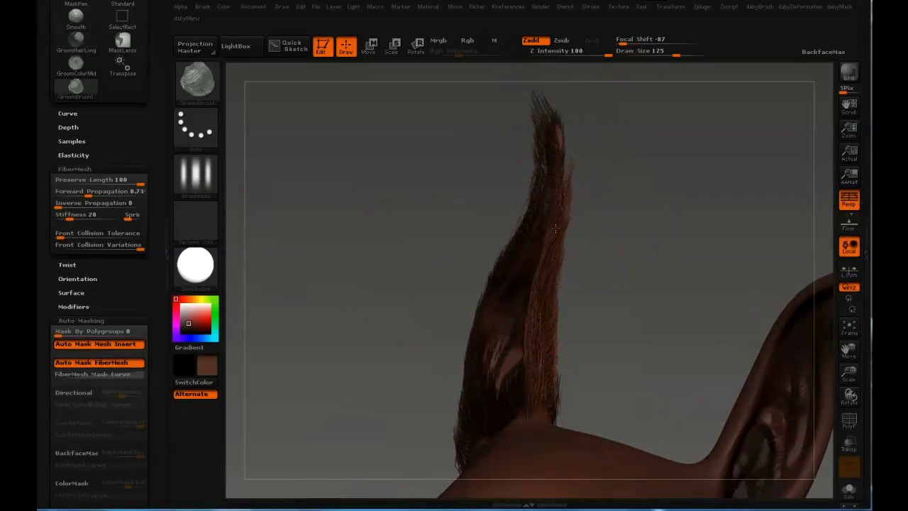
mouse_move(556, 217)
left_mouse_down()
mouse_move(546, 234)
mouse_move(531, 226)
left_mouse_up()
- Keep grooming the ear tuft from several angles, resizing the brush between 65 and 82
key("[")
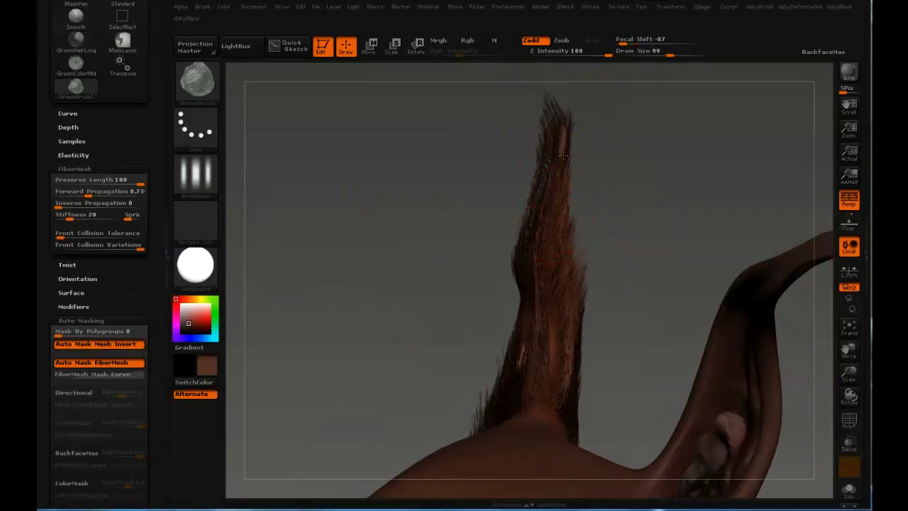
mouse_move(561, 144)
left_mouse_down()
mouse_move(634, 206)
mouse_move(567, 319)
mouse_move(524, 449)
left_mouse_up()
key("]")
left_click_drag(570, 206, 573, 183)
key("[")
mouse_move(601, 109)
left_mouse_down()
mouse_move(576, 178)
mouse_move(571, 229)
mouse_move(598, 296)
left_mouse_up()
key("[")
key("[")
key("[")
key("]")
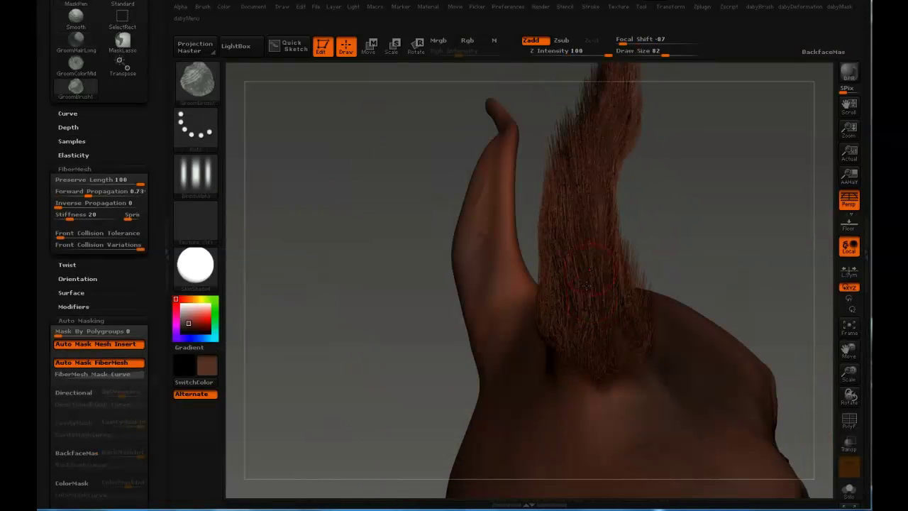
mouse_move(639, 107)
left_mouse_down()
mouse_move(623, 129)
mouse_move(638, 117)
mouse_move(618, 122)
left_mouse_up()
key("[")
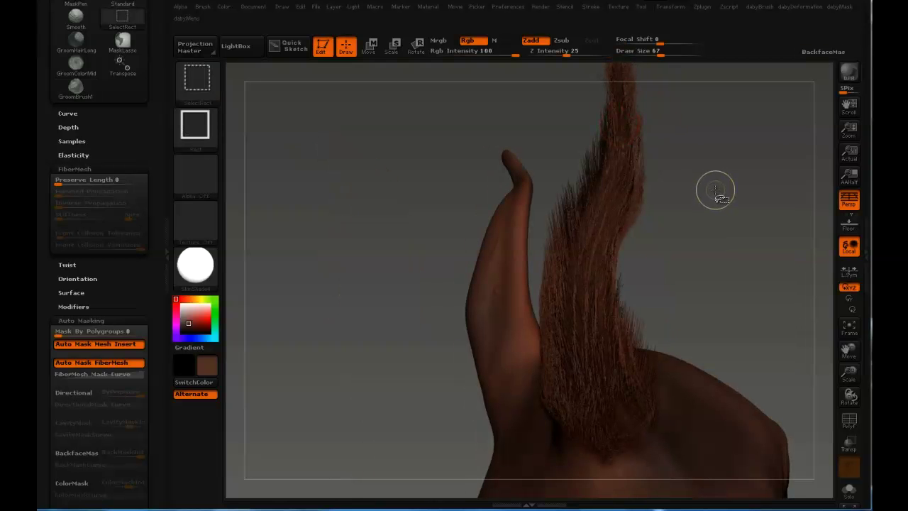
left_click_drag(713, 187, 603, 342)
- Switch to the GroomHairLong brush and set its size to 76 on the ear tuft
key("b")
left_click(599, 335)
mouse_move(618, 283)
left_mouse_down()
mouse_move(610, 277)
mouse_move(598, 307)
left_mouse_up()
key("bracketright")
key("bracketleft")
left_click_drag(480, 103, 603, 287)
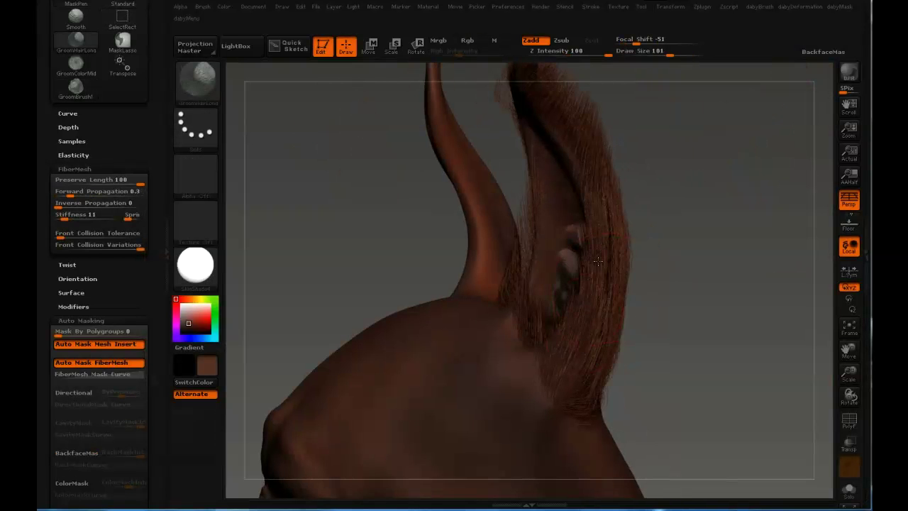
key("bracketleft")
mouse_move(600, 243)
left_mouse_down()
mouse_move(596, 231)
mouse_move(591, 257)
left_mouse_up()
- Groom the ear fur from several sides with brush sizes 86 and 125
key("ctrl")
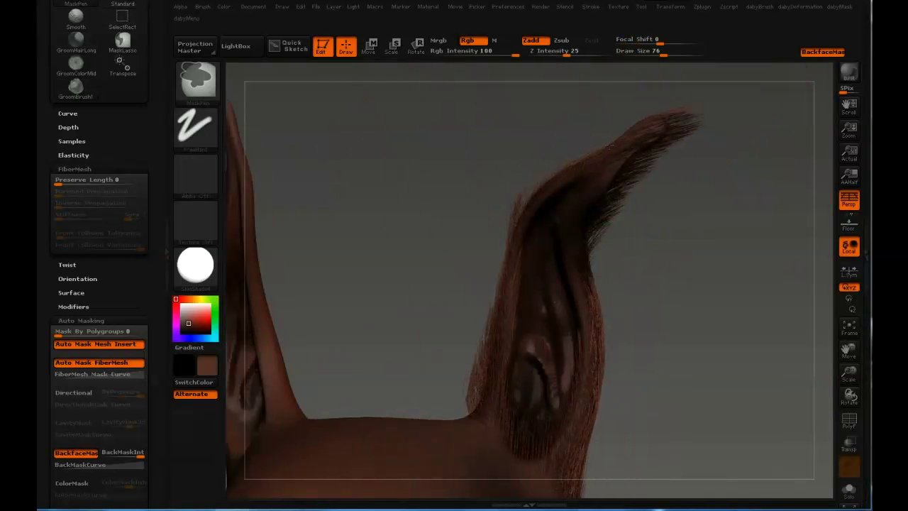
left_click_drag(585, 161, 661, 259)
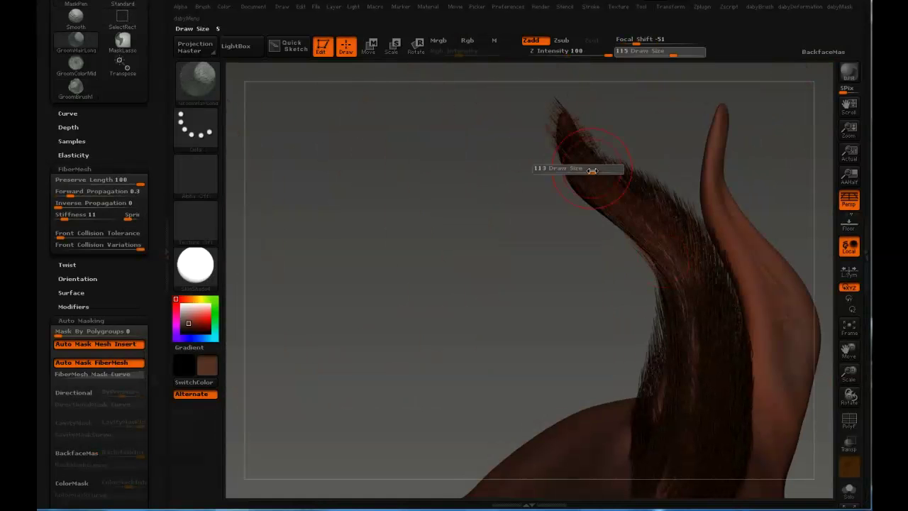
left_click_drag(577, 158, 594, 271)
key("bracketleft")
left_click_drag(585, 166, 573, 211)
left_click_drag(583, 155, 588, 139)
key("bracketright")
left_click_drag(660, 119, 537, 234)
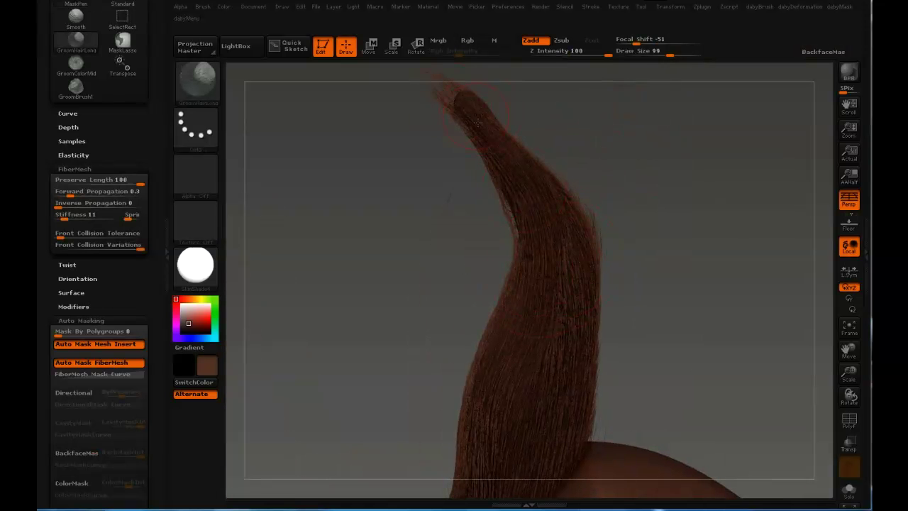
left_click_drag(545, 166, 545, 344)
left_click_drag(739, 261, 681, 230)
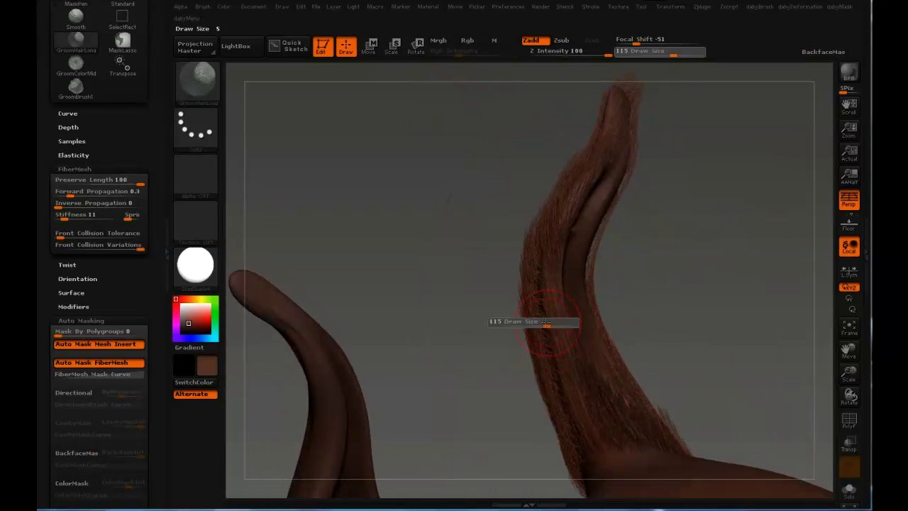
left_click_drag(534, 322, 561, 394)
left_click_drag(537, 265, 551, 215)
- Undo and redo recent ear grooming strokes, setting the brush to 92 then 84
key("s")
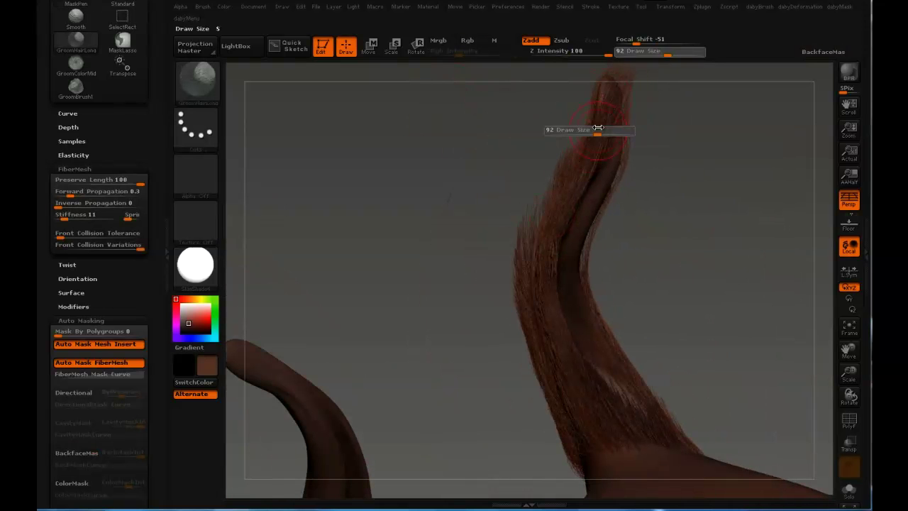
left_click_drag(599, 134, 585, 174)
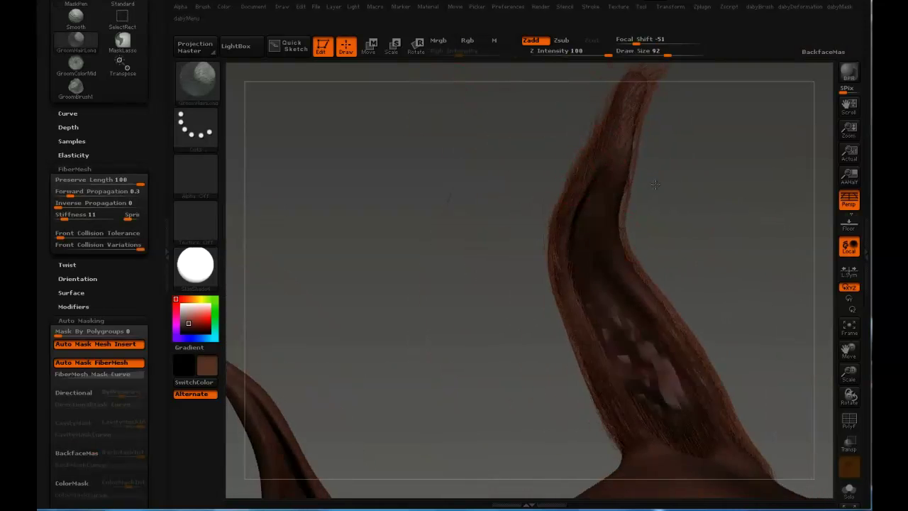
key("ctrl+z")
key("ctrl+z")
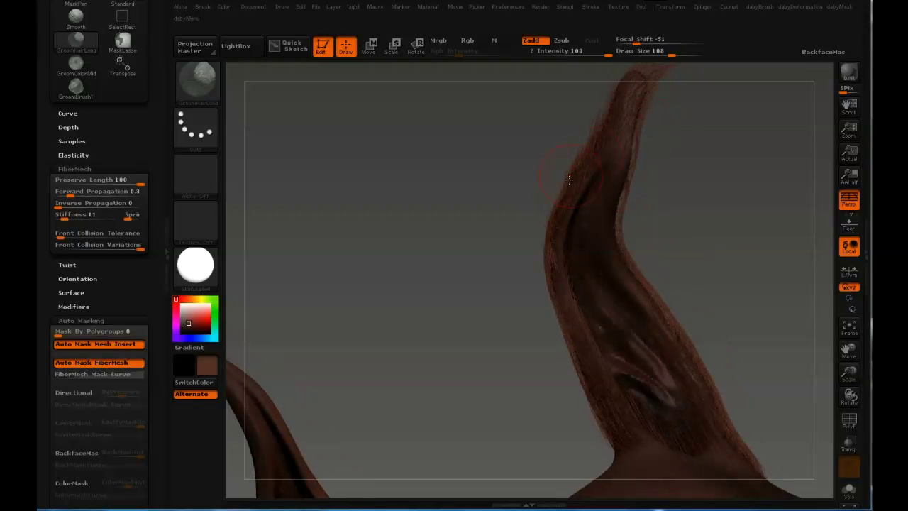
key("s")
left_click_drag(567, 140, 553, 140)
key("ctrl+z")
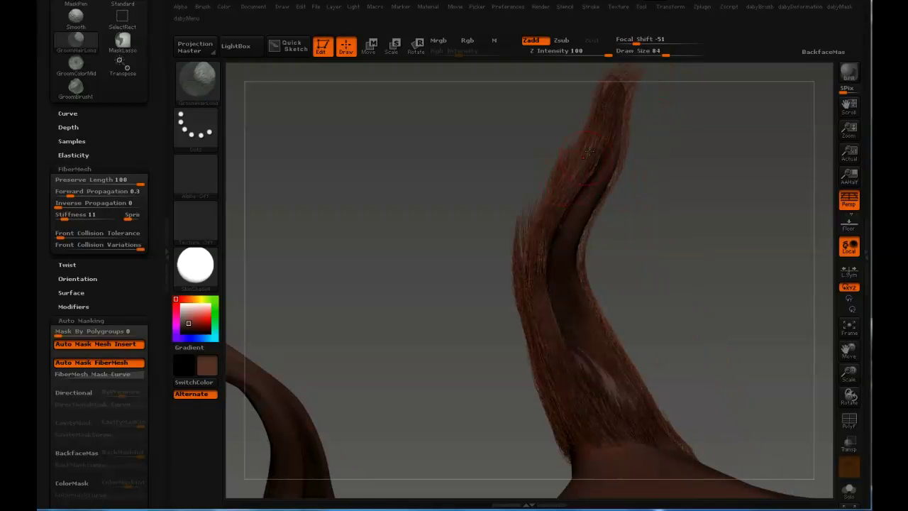
key("ctrl+z")
key("ctrl+z")
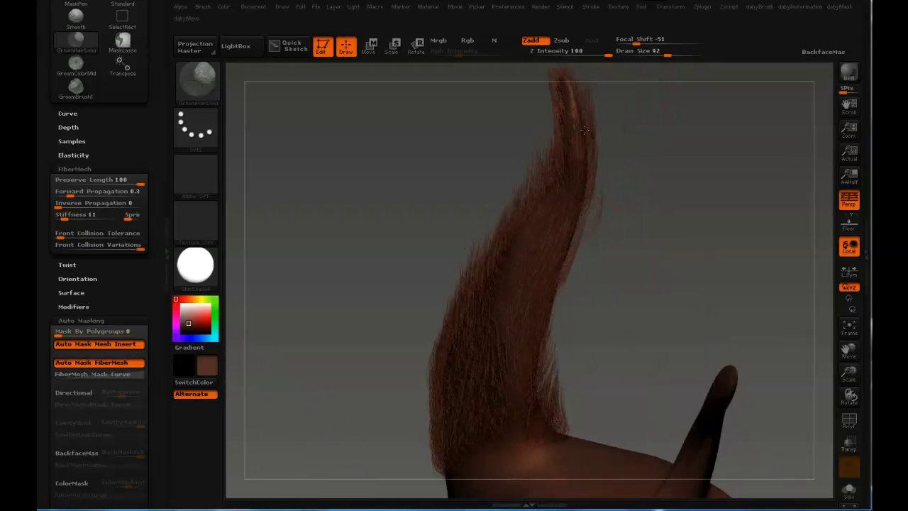
key("ctrl+z")
key("s")
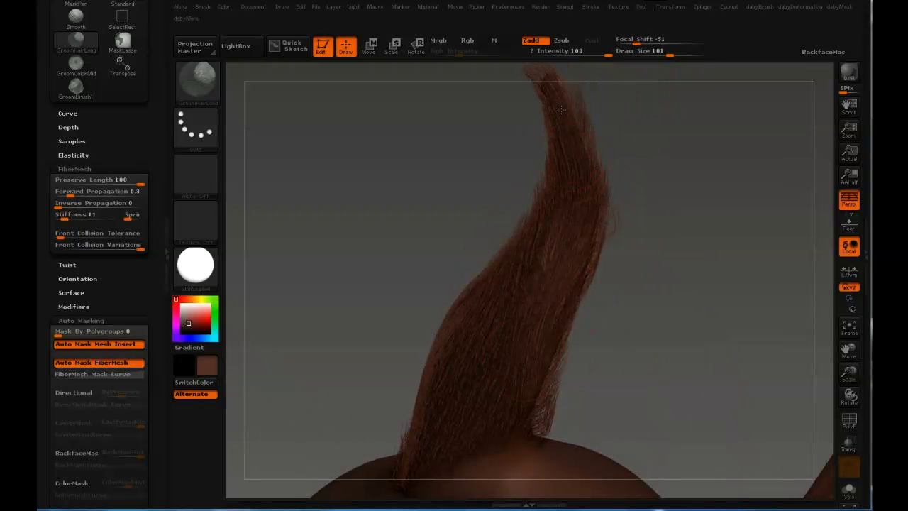
key("ctrl+z")
key("ctrl+z")
key("s")
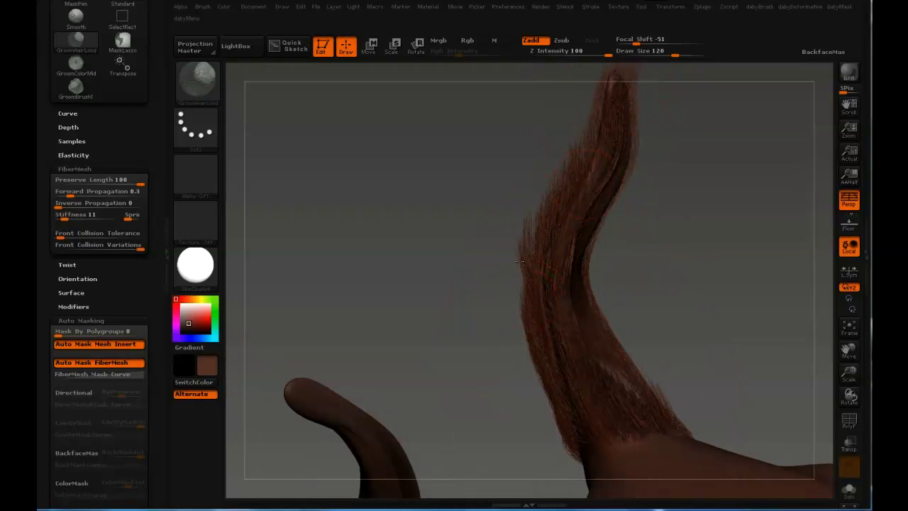
key("ctrl+z")
- Reshape and smooth the fur at the ear tip so it flows along the curve
left_click_drag(699, 239, 666, 227)
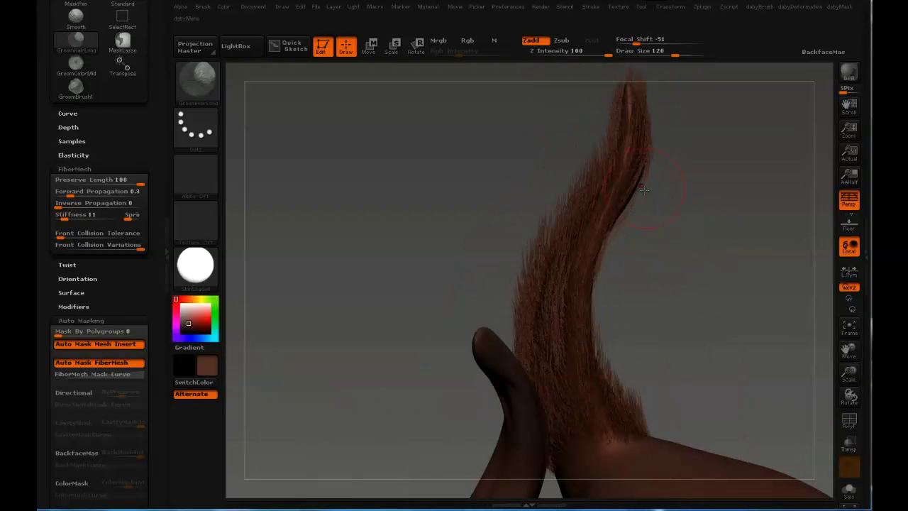
left_click_drag(635, 173, 626, 219, "shift")
mouse_move(532, 221)
left_mouse_down()
mouse_move(624, 221)
mouse_move(546, 263)
mouse_move(681, 195)
left_mouse_up()
key("ctrl+shift")
mouse_move(525, 256)
left_mouse_down()
mouse_move(512, 277)
mouse_move(515, 317)
mouse_move(495, 390)
left_mouse_up()
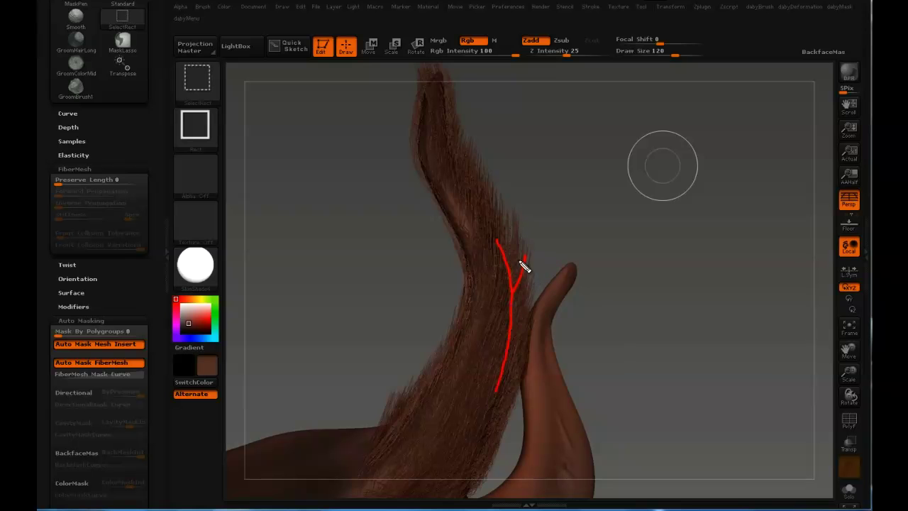
left_click_drag(499, 228, 514, 282)
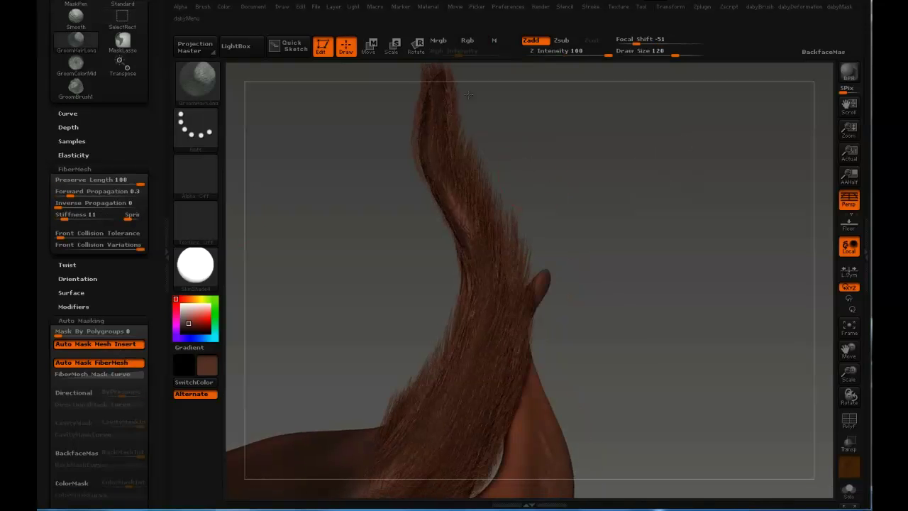
- Raise Front Collision Tolerance and comb the upper and middle ear fur upward at size 95
left_click_drag(62, 235, 61, 234)
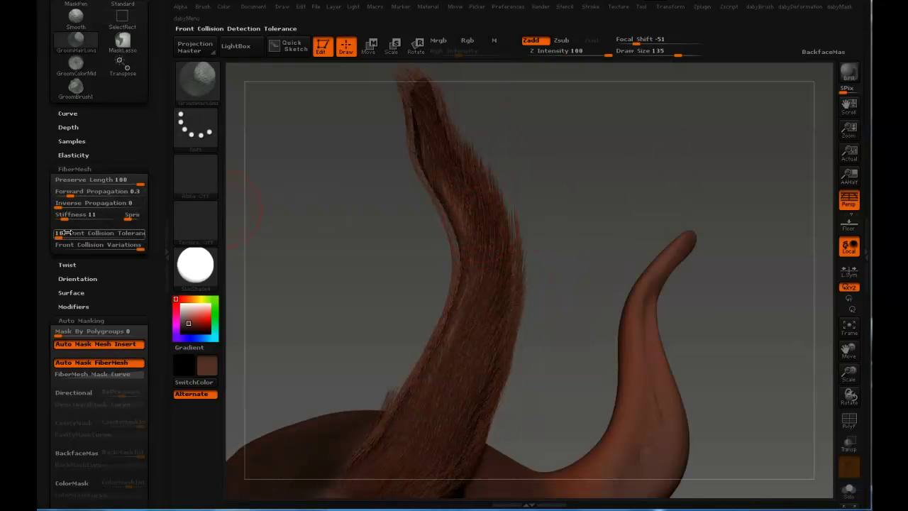
key("s")
mouse_move(475, 198)
left_mouse_down()
mouse_move(477, 231)
mouse_move(464, 199)
left_mouse_up()
mouse_move(461, 234)
left_mouse_down()
mouse_move(447, 156)
mouse_move(425, 113)
mouse_move(425, 78)
left_mouse_up()
left_click_drag(471, 300, 460, 191)
- Lower the grooming brush Z Intensity to 43
mouse_move(539, 177)
left_mouse_down()
mouse_move(482, 248)
mouse_move(442, 322)
left_mouse_up()
mouse_move(453, 291)
left_mouse_down()
mouse_move(480, 222)
mouse_move(518, 234)
mouse_move(496, 229)
mouse_move(511, 190)
mouse_move(521, 198)
mouse_move(580, 177)
mouse_move(497, 323)
mouse_move(482, 326)
left_mouse_up()
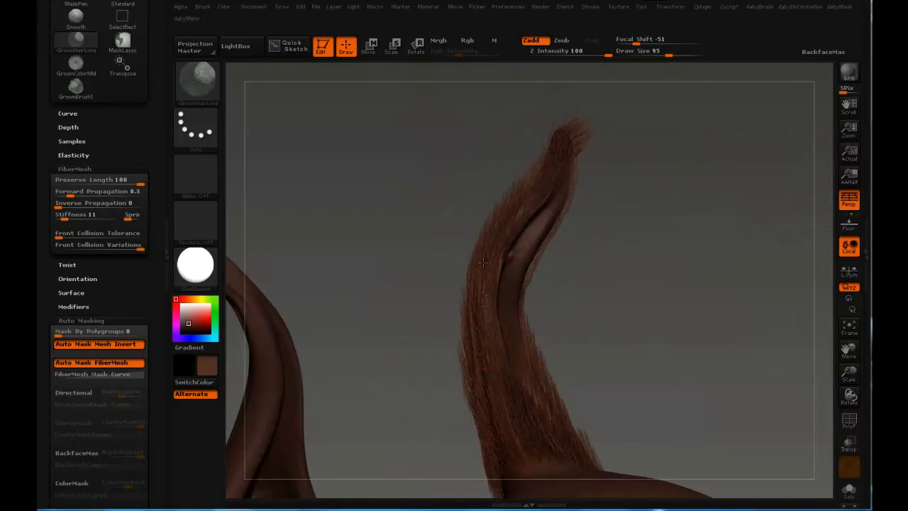
right_click(535, 185)
mouse_move(525, 191)
left_mouse_down()
mouse_move(489, 192)
mouse_move(539, 197)
left_mouse_up()
- Comb the ear fur into a smooth upward sweep with the brush at size 151
left_click_drag(539, 284, 530, 378)
mouse_move(486, 264)
left_mouse_down()
mouse_move(497, 319)
mouse_move(522, 367)
left_mouse_up()
key("s")
left_click(461, 293)
left_click_drag(482, 251, 454, 373)
key("s")
left_click(454, 373)
mouse_move(465, 286)
left_mouse_down()
mouse_move(476, 263)
mouse_move(479, 189)
left_mouse_up()
left_click_drag(369, 156, 496, 163)
mouse_move(500, 227)
left_mouse_down()
mouse_move(513, 144)
mouse_move(552, 129)
mouse_move(561, 159)
mouse_move(595, 138)
mouse_move(542, 195)
mouse_move(552, 213)
left_mouse_up()
- Set the brush to 127 and sweep the furred ear's lock upward along its curve
left_click_drag(556, 136, 542, 249)
key("s")
mouse_move(542, 182)
left_mouse_down()
mouse_move(486, 304)
mouse_move(546, 260)
left_mouse_up()
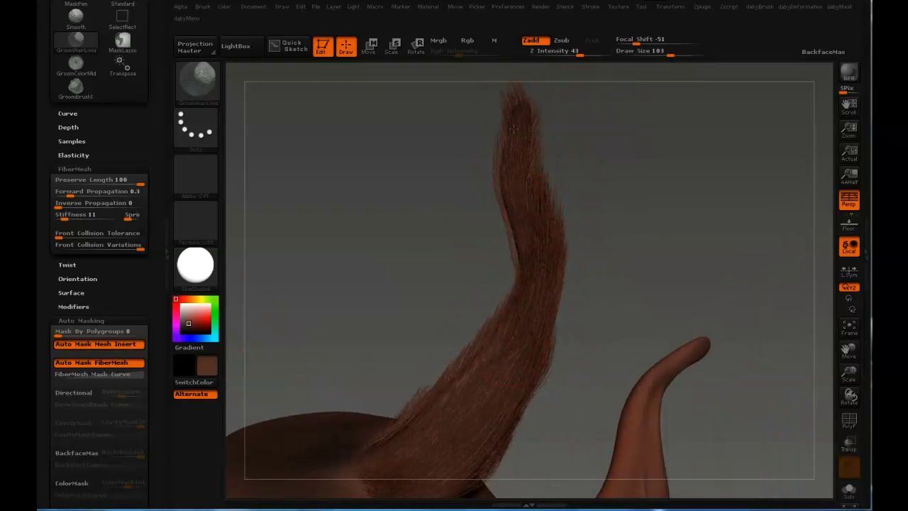
left_click_drag(529, 227, 448, 226)
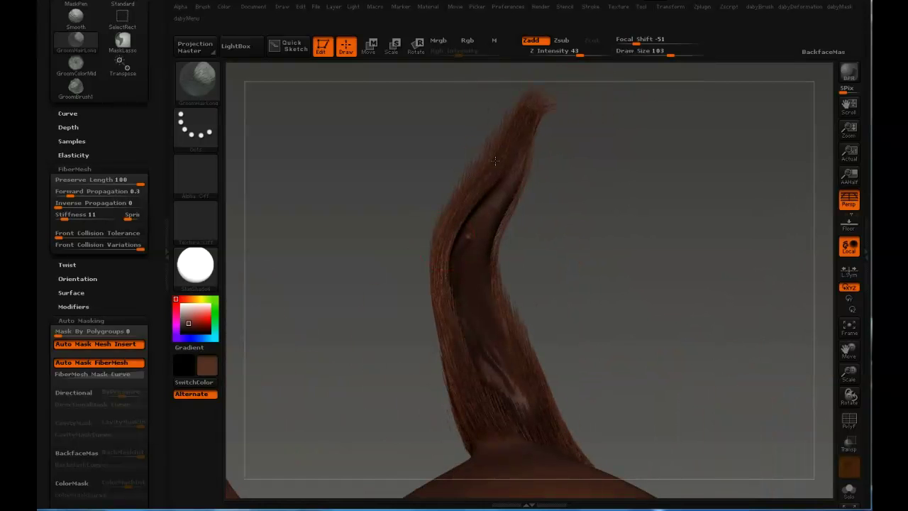
mouse_move(507, 95)
left_mouse_down()
mouse_move(520, 124)
mouse_move(456, 214)
mouse_move(478, 182)
mouse_move(402, 89)
mouse_move(445, 169)
mouse_move(386, 155)
mouse_move(411, 211)
mouse_move(392, 211)
mouse_move(410, 236)
left_mouse_up()
mouse_move(465, 144)
left_mouse_down()
mouse_move(425, 132)
mouse_move(440, 200)
left_mouse_up()
key("bracketright")
- Continue combing the lock up to a pointed tip, then view both ears and the face
left_click_drag(392, 102, 415, 244)
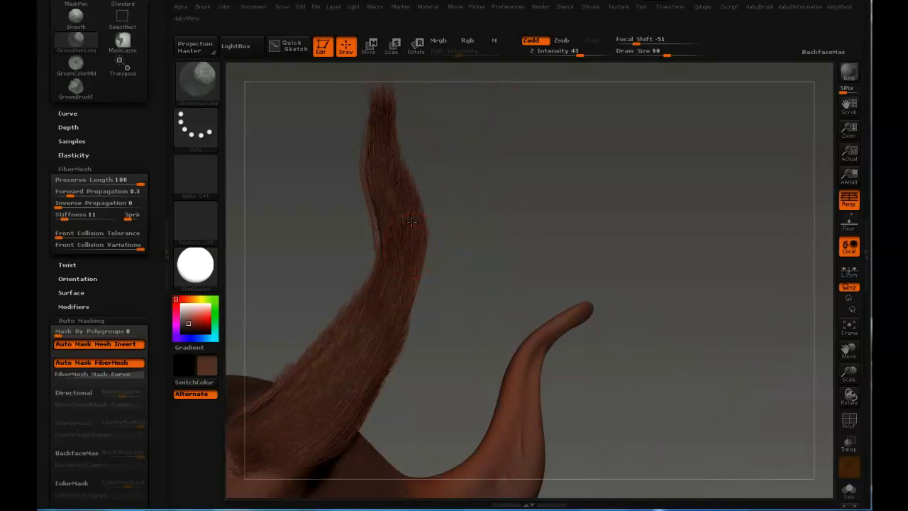
left_click_drag(397, 185, 437, 294)
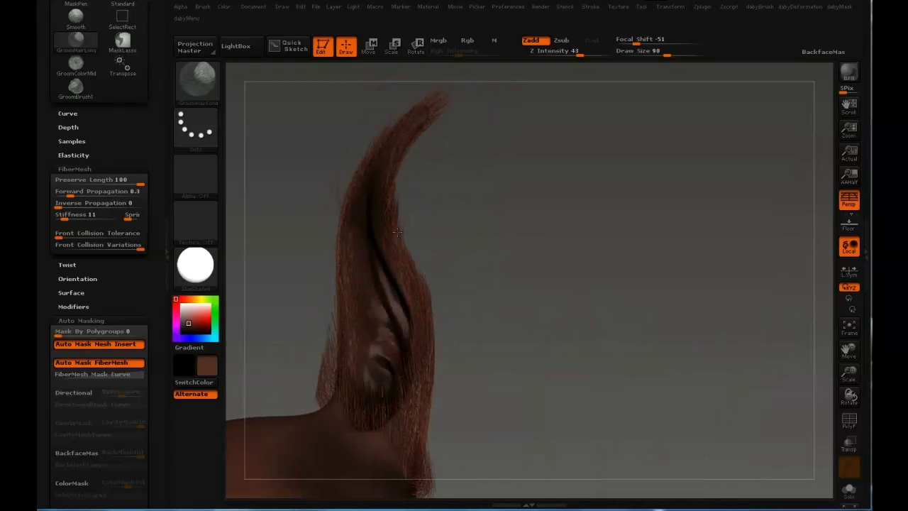
mouse_move(395, 213)
left_mouse_down()
mouse_move(368, 179)
mouse_move(458, 219)
mouse_move(439, 289)
mouse_move(463, 306)
left_mouse_up()
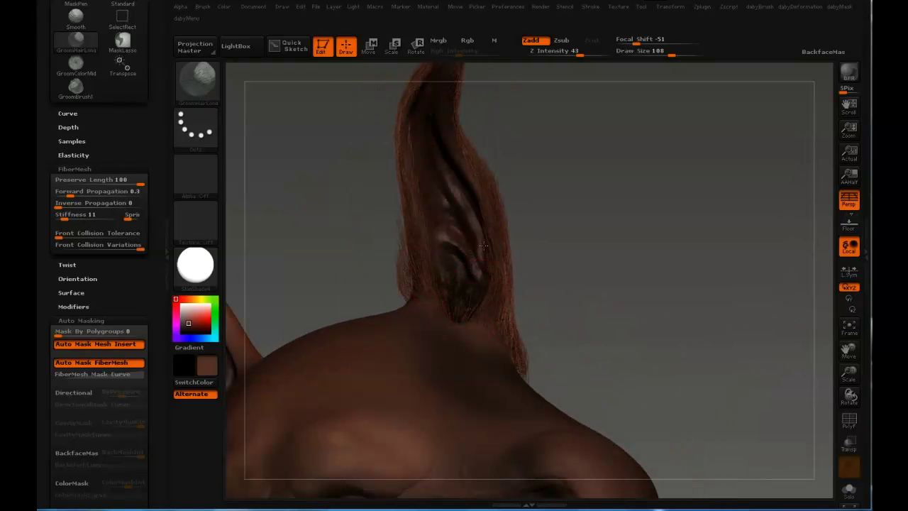
mouse_move(474, 317)
left_mouse_down()
mouse_move(437, 304)
mouse_move(397, 195)
mouse_move(403, 292)
left_mouse_up()
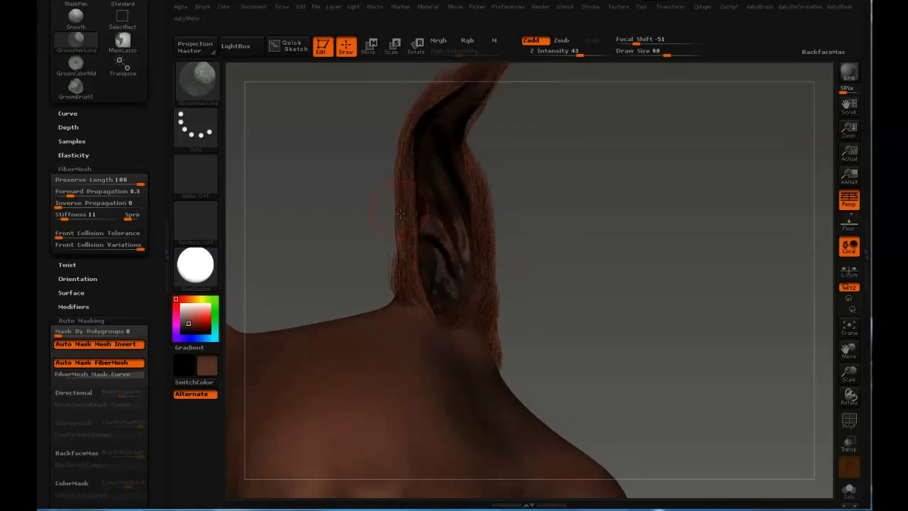
left_click_drag(402, 222, 426, 188)
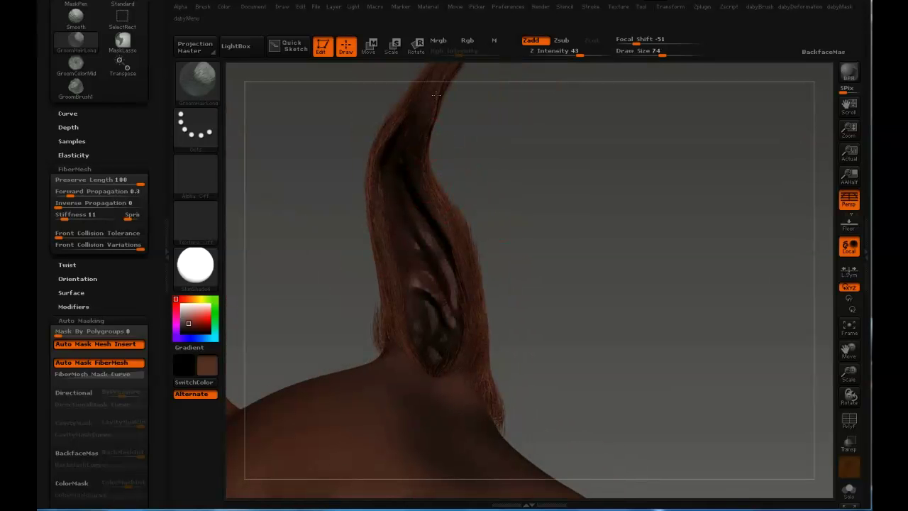
left_click_drag(440, 92, 434, 144)
mouse_move(422, 105)
left_mouse_down()
mouse_move(408, 177)
mouse_move(460, 142)
left_mouse_up()
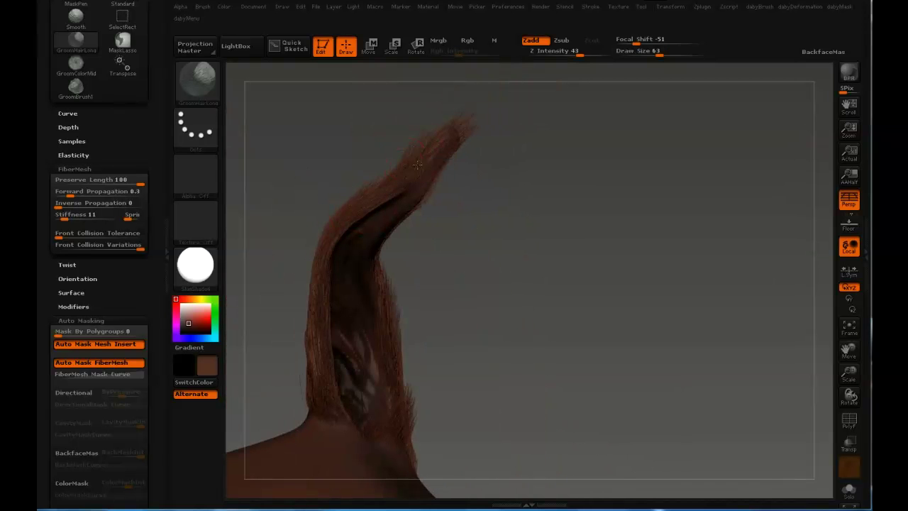
left_click_drag(440, 177, 468, 142)
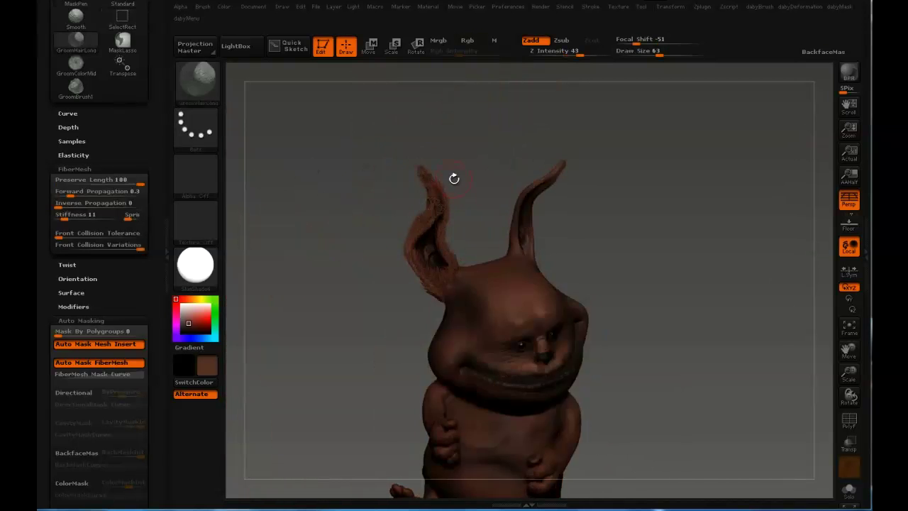
- Zoom in on the furred ear and comb its strands upward, sizing the brush between 95 and 165
mouse_move(454, 178)
left_mouse_down()
mouse_move(475, 196)
mouse_move(486, 230)
mouse_move(486, 174)
mouse_move(464, 164)
left_mouse_up()
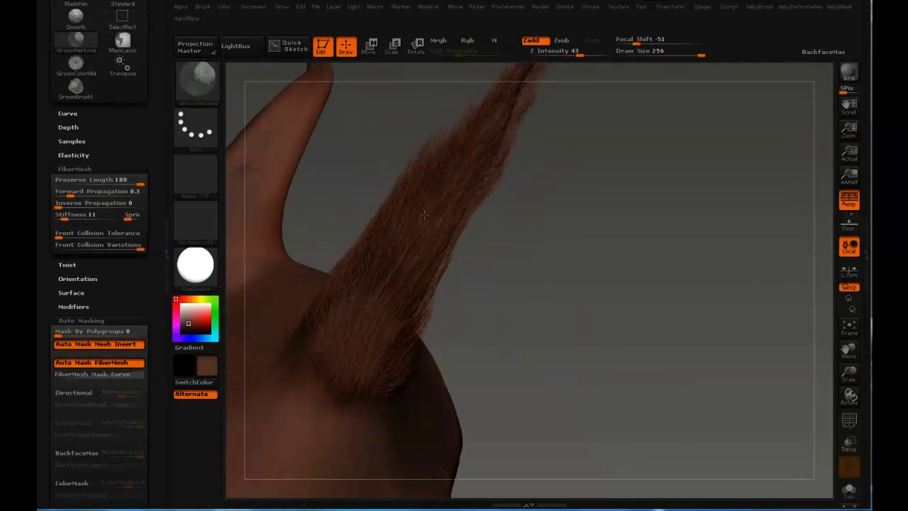
left_click_drag(499, 100, 502, 129)
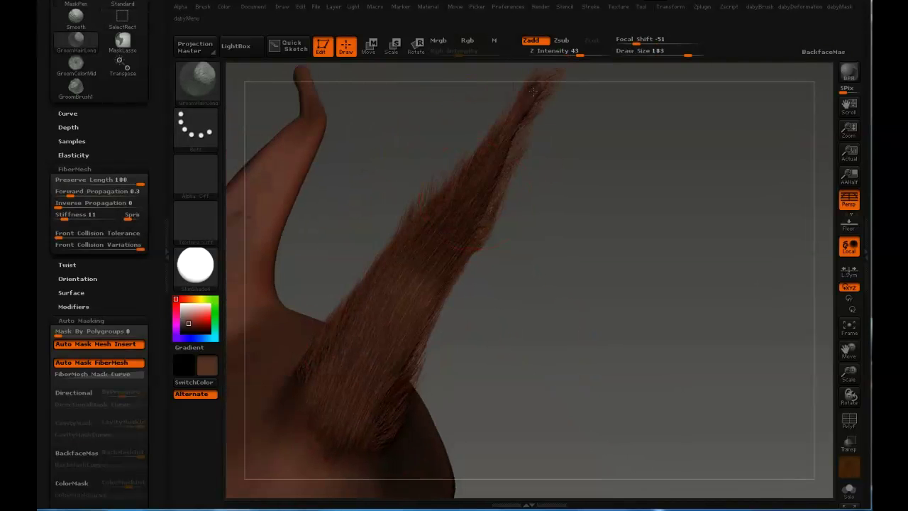
mouse_move(479, 161)
left_mouse_down()
mouse_move(468, 153)
mouse_move(457, 177)
mouse_move(520, 123)
mouse_move(486, 204)
mouse_move(468, 195)
mouse_move(454, 212)
mouse_move(528, 124)
mouse_move(545, 121)
mouse_move(528, 107)
mouse_move(496, 184)
mouse_move(525, 234)
mouse_move(564, 269)
mouse_move(531, 202)
left_mouse_up()
key("s")
key("s")
key("s")
mouse_move(560, 284)
left_mouse_down()
mouse_move(567, 348)
mouse_move(539, 256)
mouse_move(548, 244)
mouse_move(489, 266)
left_mouse_up()
mouse_move(518, 210)
left_mouse_down()
mouse_move(494, 298)
mouse_move(482, 298)
left_mouse_up()
key("s")
mouse_move(539, 185)
left_mouse_down()
mouse_move(513, 126)
mouse_move(469, 234)
mouse_move(400, 322)
mouse_move(426, 325)
mouse_move(438, 371)
left_mouse_up()
- Comb the ear hair toward the tip and cover the inner base with brush sizes 115–151
key("s")
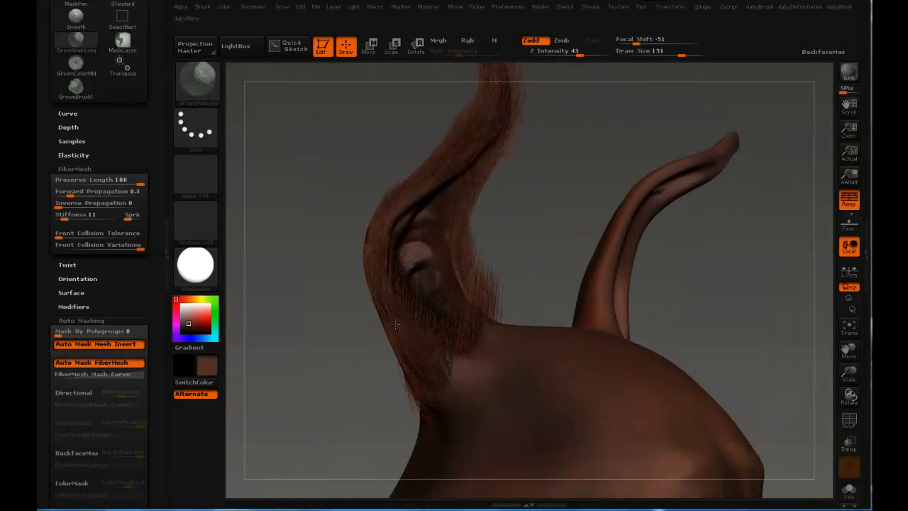
key("[")
mouse_move(412, 186)
left_mouse_down()
mouse_move(473, 130)
mouse_move(438, 129)
mouse_move(435, 97)
mouse_move(425, 212)
mouse_move(444, 211)
left_mouse_up()
key("s")
key("s")
mouse_move(470, 155)
left_mouse_down()
mouse_move(436, 223)
mouse_move(419, 222)
mouse_move(461, 212)
left_mouse_up()
mouse_move(470, 95)
left_mouse_down()
mouse_move(425, 177)
mouse_move(439, 227)
mouse_move(461, 214)
left_mouse_up()
key("s")
mouse_move(454, 178)
left_mouse_down()
mouse_move(495, 154)
mouse_move(442, 144)
left_mouse_up()
key("s")
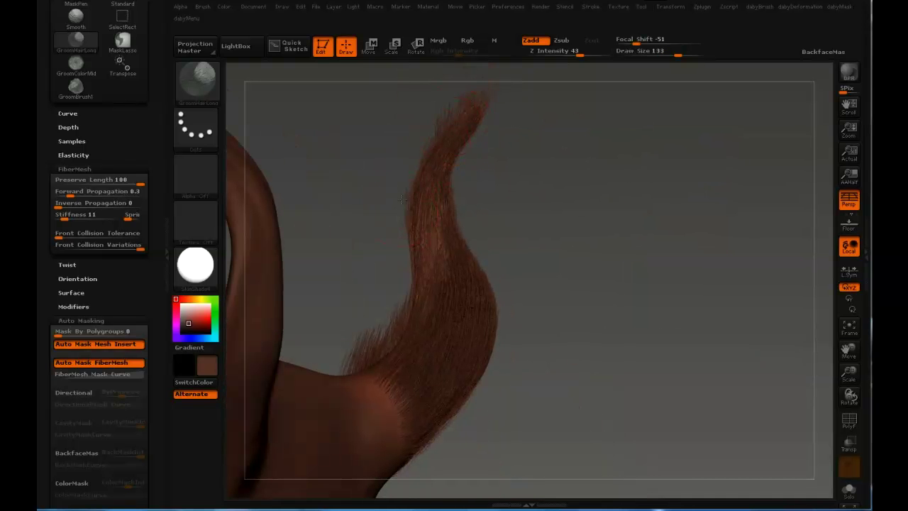
mouse_move(481, 106)
left_mouse_down()
mouse_move(414, 208)
mouse_move(437, 209)
mouse_move(378, 245)
left_mouse_up()
mouse_move(395, 185)
left_mouse_down()
mouse_move(393, 227)
mouse_move(473, 150)
left_mouse_up()
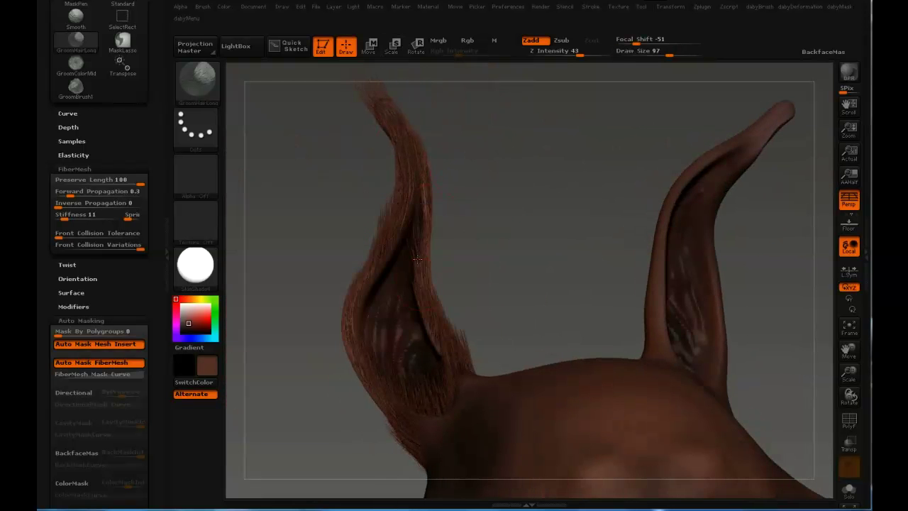
left_click_drag(492, 227, 438, 340)
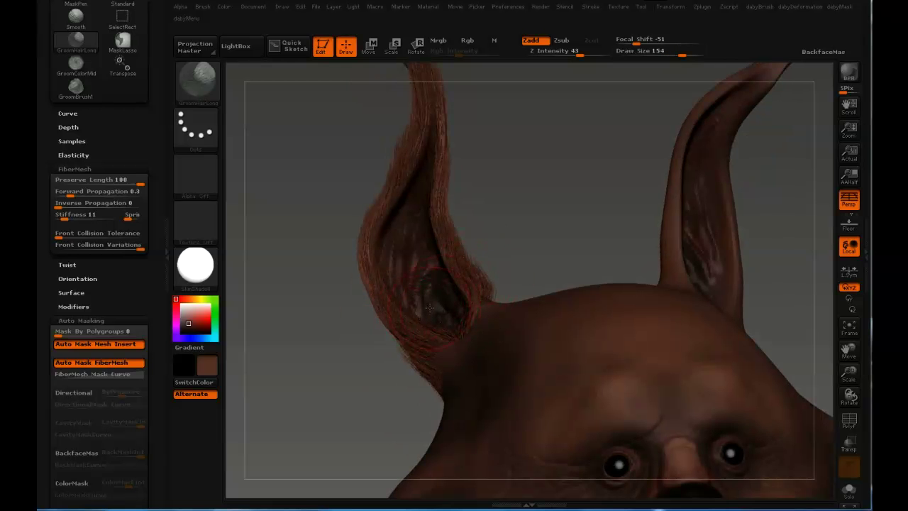
- Zoom in on one ear and comb the fur at its base up-left
mouse_move(417, 315)
left_mouse_down()
mouse_move(408, 315)
mouse_move(383, 228)
left_mouse_up()
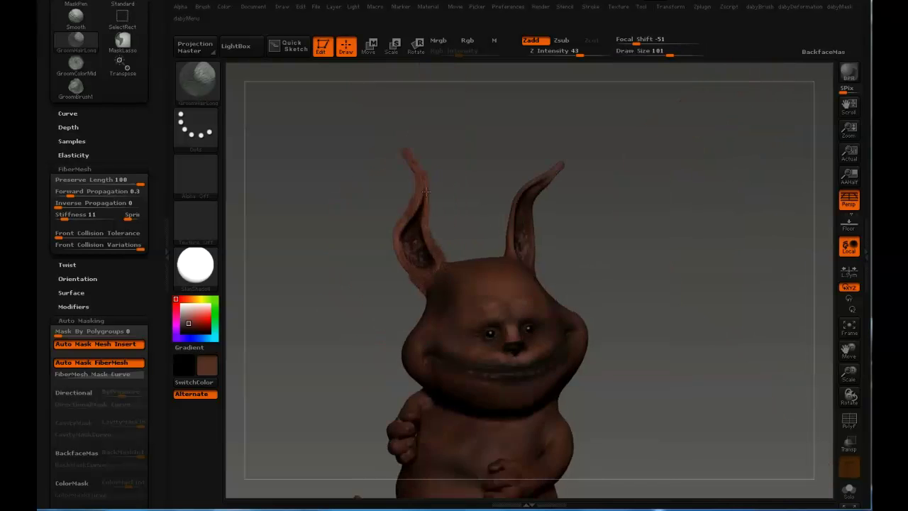
left_click_drag(426, 190, 476, 181)
left_click_drag(339, 274, 370, 245)
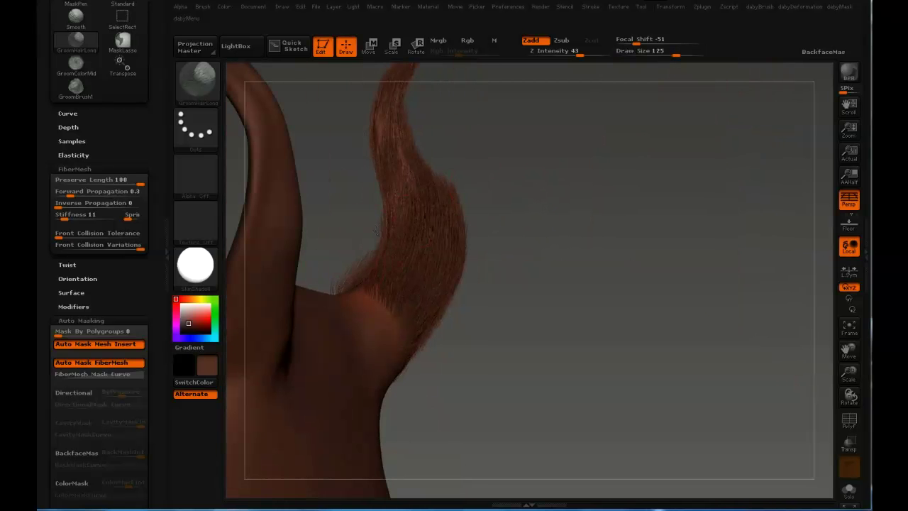
mouse_move(369, 227)
left_mouse_down()
mouse_move(341, 277)
mouse_move(333, 263)
mouse_move(334, 275)
left_mouse_up()
- Frame the whole creature's head and body, leaving the grooming brush at draw size 113
key("s")
mouse_move(332, 148)
left_mouse_down()
mouse_move(422, 206)
mouse_move(496, 224)
mouse_move(627, 233)
mouse_move(686, 137)
left_mouse_up()
left_click_drag(504, 195, 522, 186)
mouse_move(608, 208)
left_mouse_down("alt")
mouse_move(587, 312)
mouse_move(679, 249)
mouse_move(496, 237)
mouse_move(539, 234)
mouse_move(507, 238)
left_mouse_up("alt")
key("s")
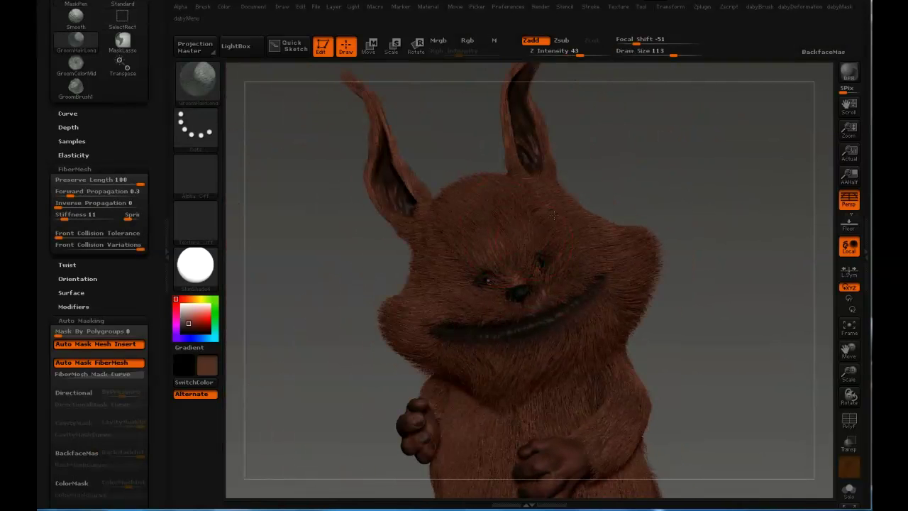
key("s")
mouse_move(549, 248)
left_mouse_down()
mouse_move(474, 297)
mouse_move(490, 326)
mouse_move(482, 339)
mouse_move(495, 317)
left_mouse_up()
key("s")
key("s")
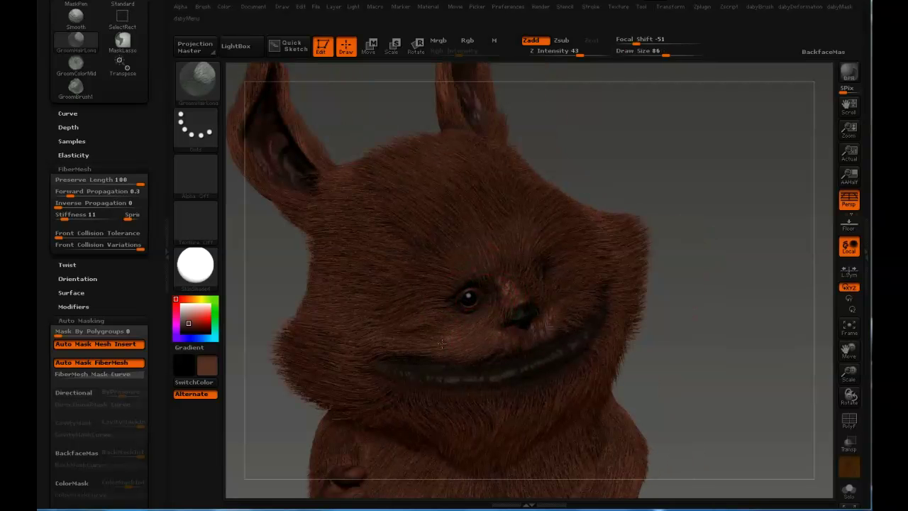
left_click_drag(380, 335, 579, 311)
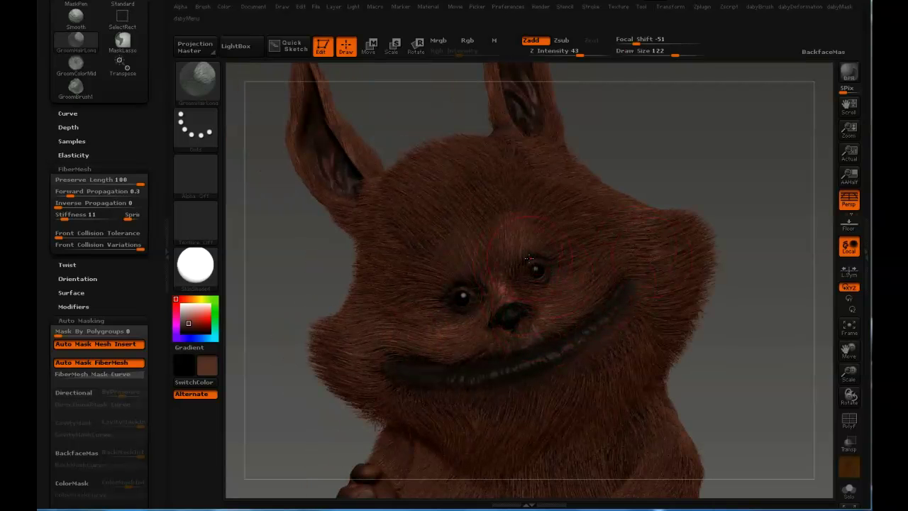
- Set the brush size to 74, then mask, invert and clear the mask on the model
key("s")
left_click_drag(545, 257, 512, 259)
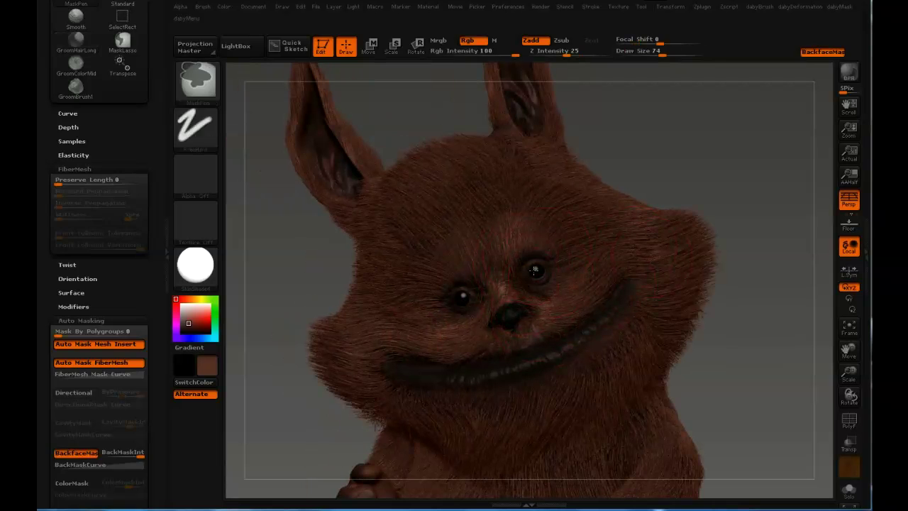
left_click(688, 163, "ctrl")
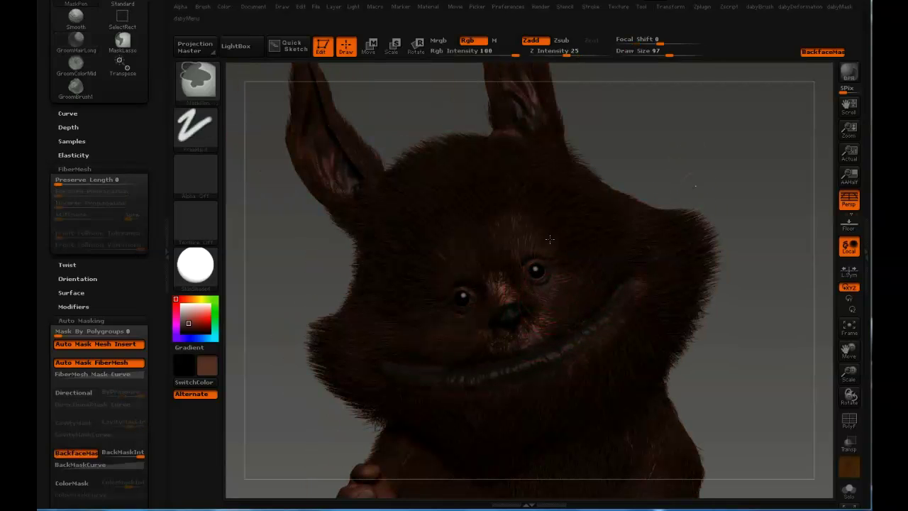
left_click(674, 176, "ctrl")
left_click(674, 177, "ctrl")
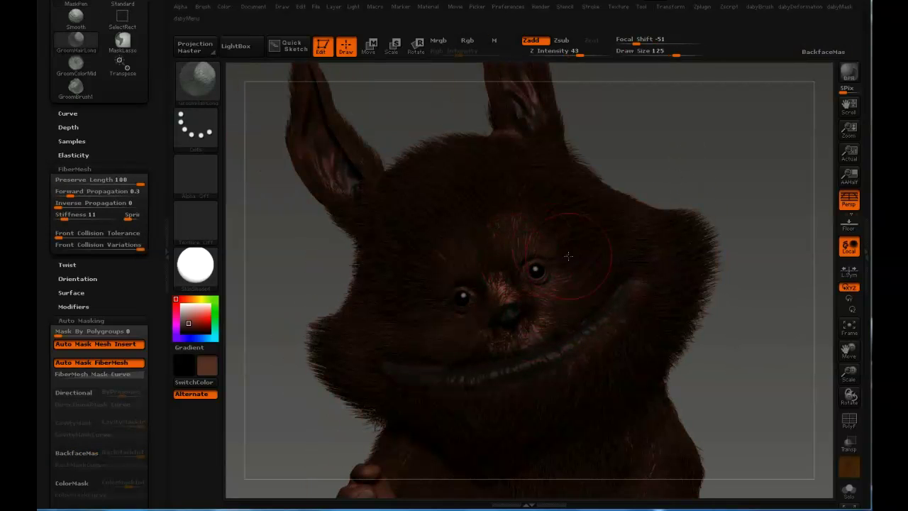
left_click(675, 177, "ctrl")
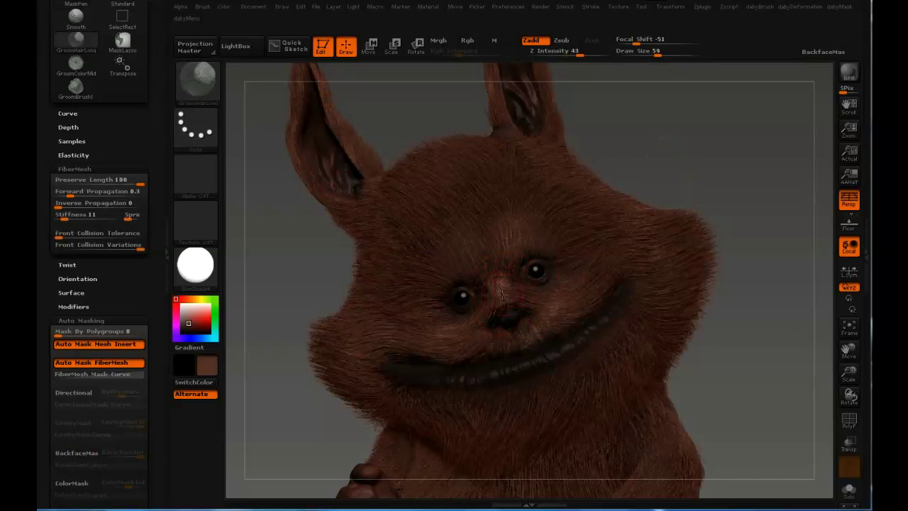
- Mask the whole model again and bring the brush size from 256 down to 67
key("s")
left_click_drag(542, 282, 549, 282)
left_click(693, 162, "ctrl")
key("bracketleft")
key("bracketleft")
key("bracketleft")
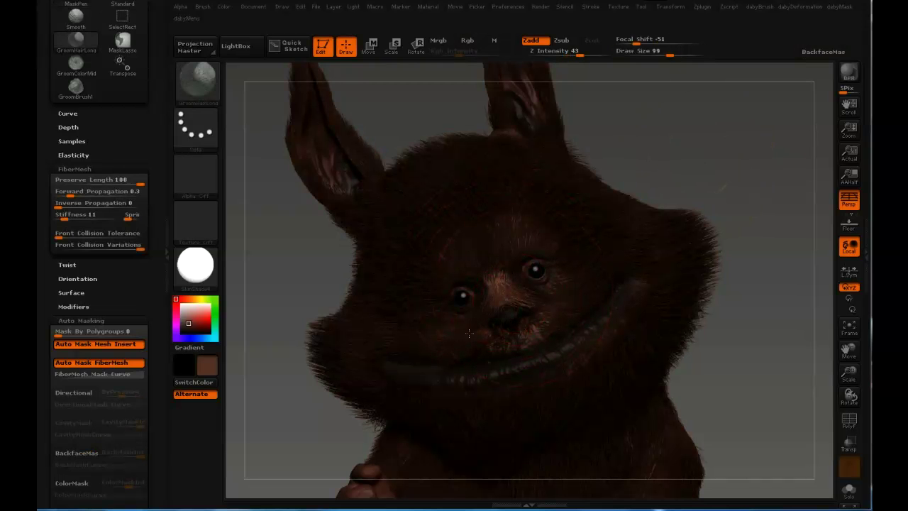
key("s")
left_click(473, 333)
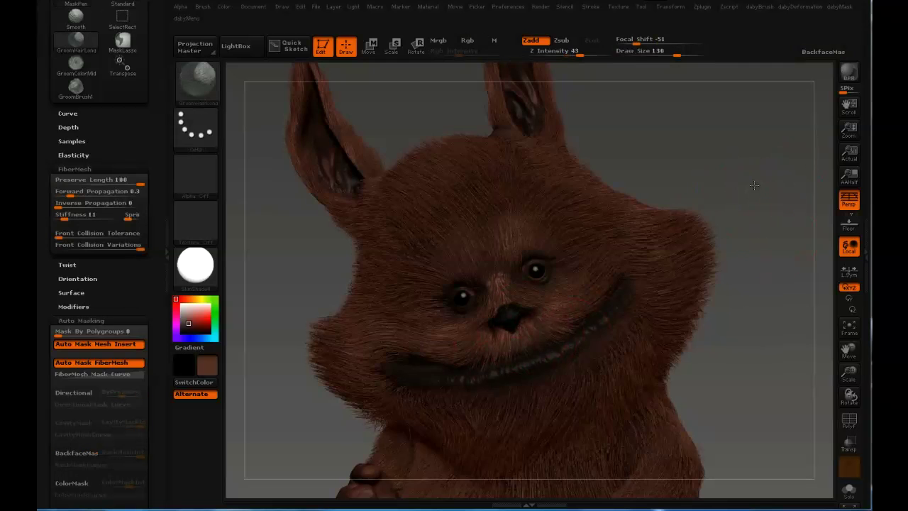
- Tilt the model up slightly and adjust the brush size from 231 to 103
left_click_drag(723, 170, 715, 155)
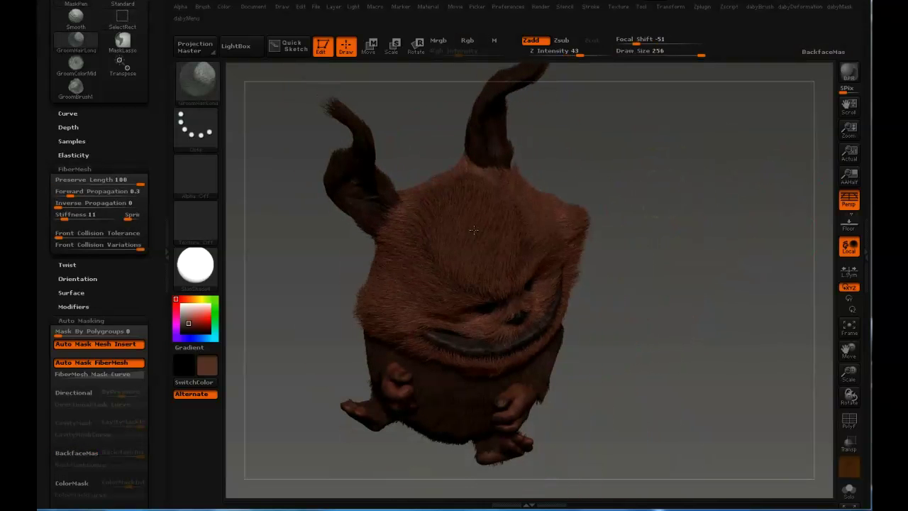
key("s")
left_click(461, 227)
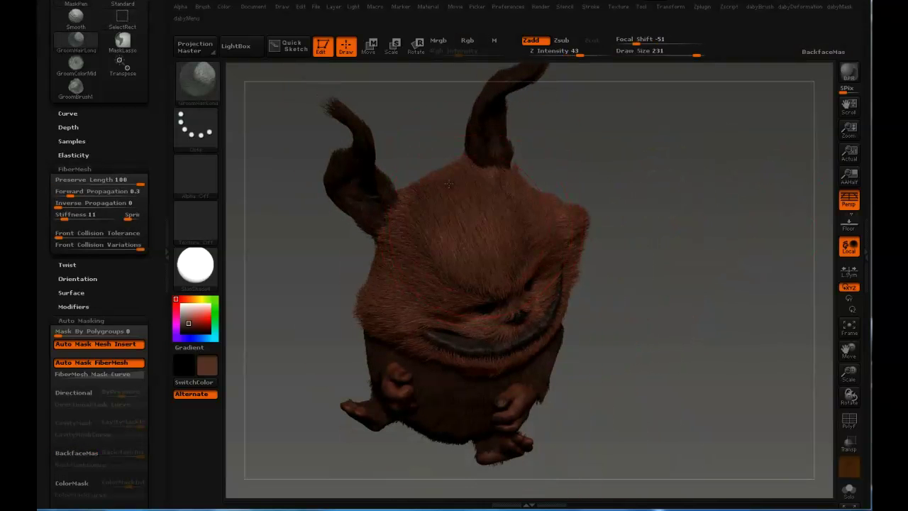
key("s")
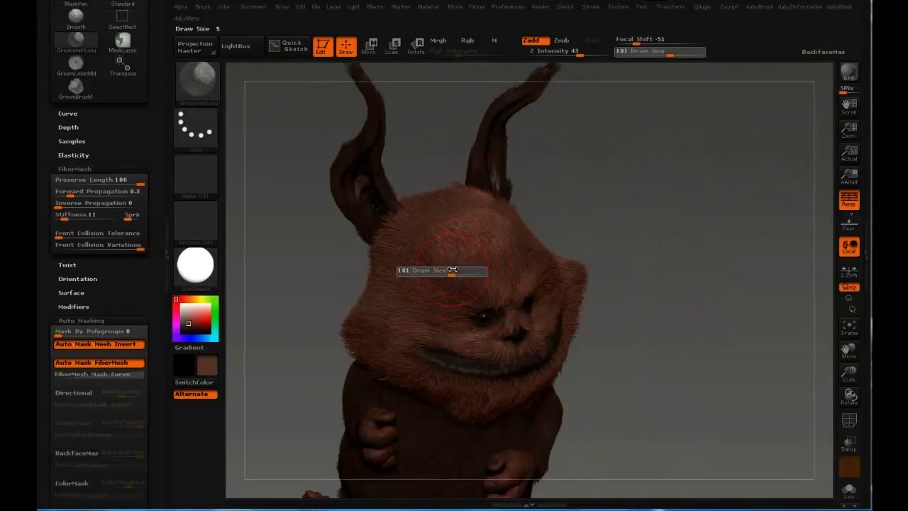
left_click(408, 275)
- Orbit to the back of the head, shrink the grooming brush to 130, and start a BPR render
left_click_drag(417, 211, 515, 254)
left_click_drag(528, 214, 430, 217)
key("s")
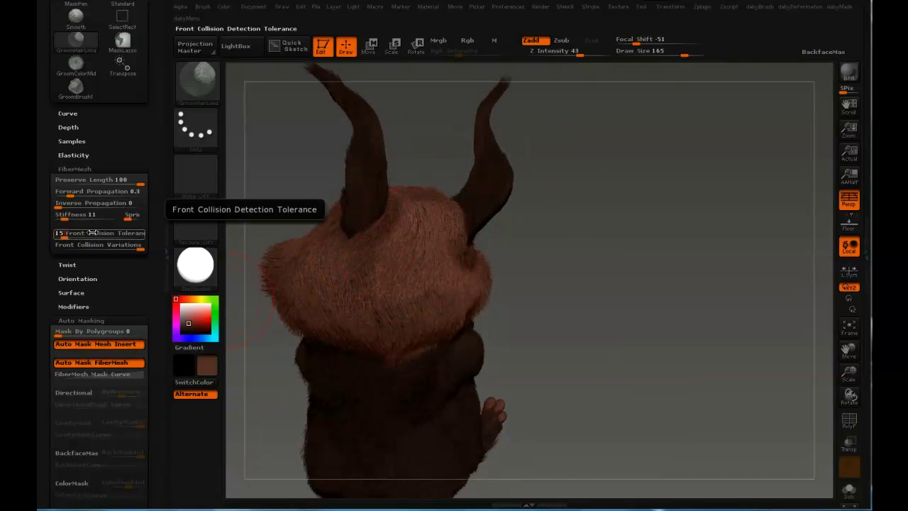
key("bracketleft")
key("bracketleft")
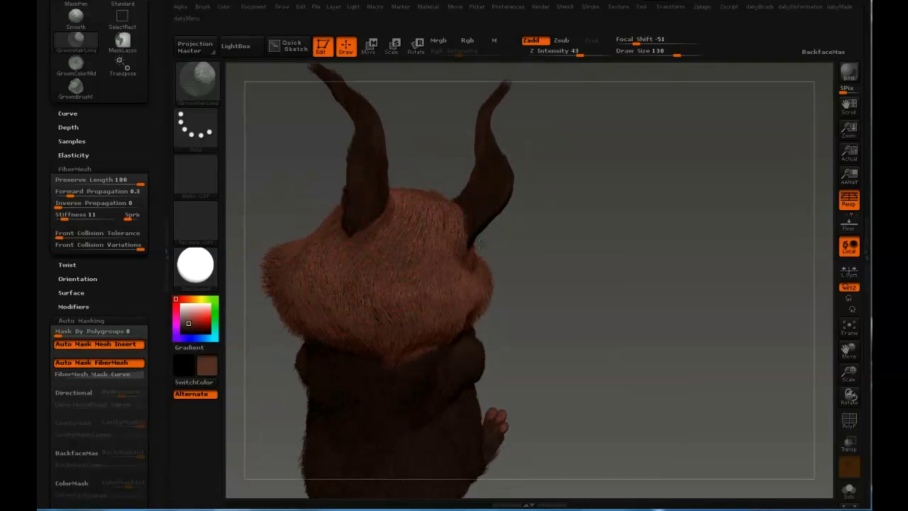
mouse_move(436, 295)
left_mouse_down()
mouse_move(465, 241)
mouse_move(445, 273)
mouse_move(582, 188)
mouse_move(681, 172)
mouse_move(720, 186)
mouse_move(691, 185)
mouse_move(667, 154)
mouse_move(651, 189)
mouse_move(659, 132)
left_mouse_up()
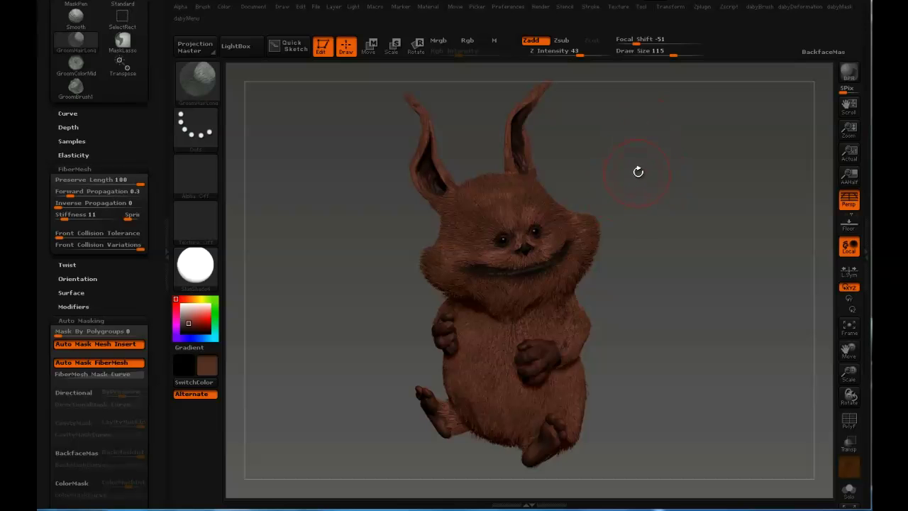
key("shift")
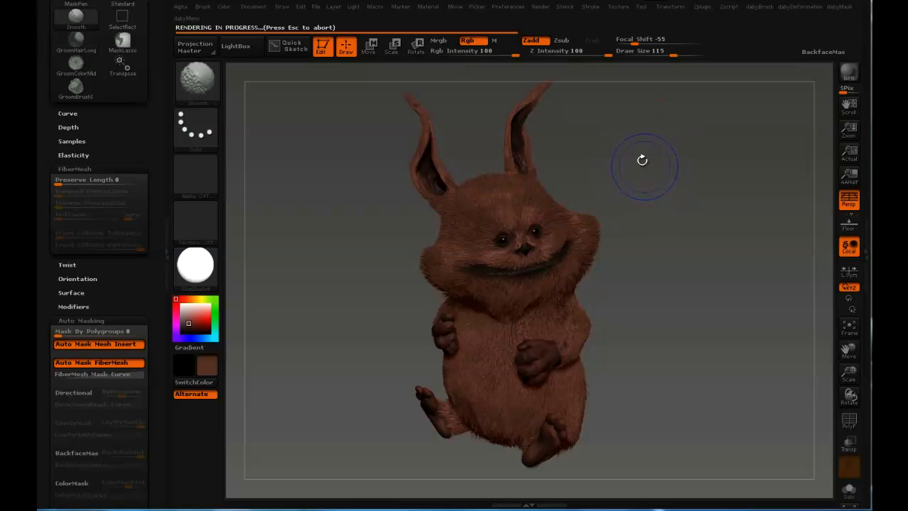